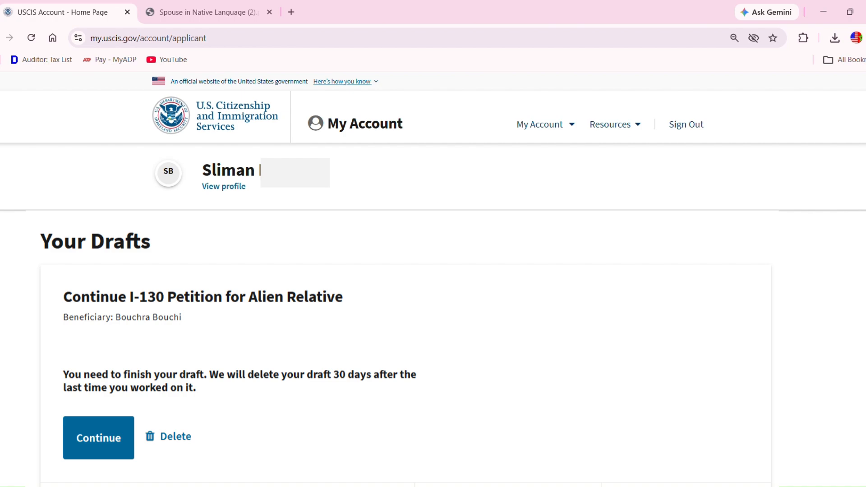
- From the account menu's File a form online, select I-130, Petition for Alien Relative and continue
click(538, 131)
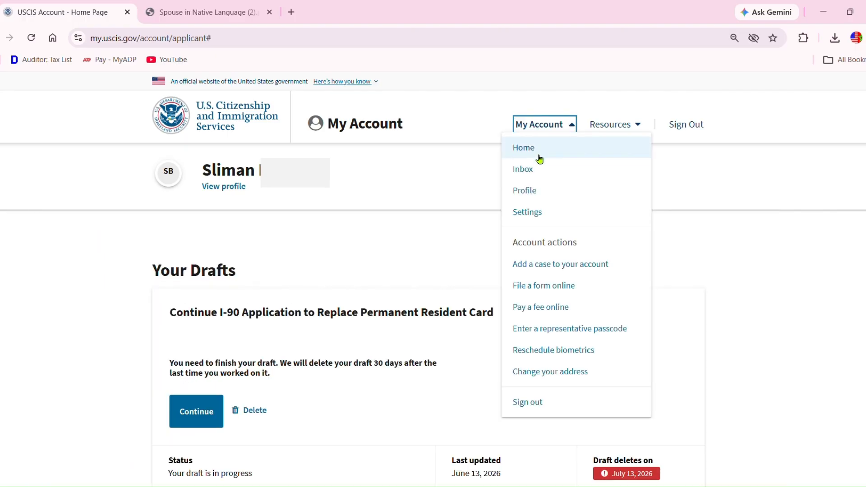
click(542, 285)
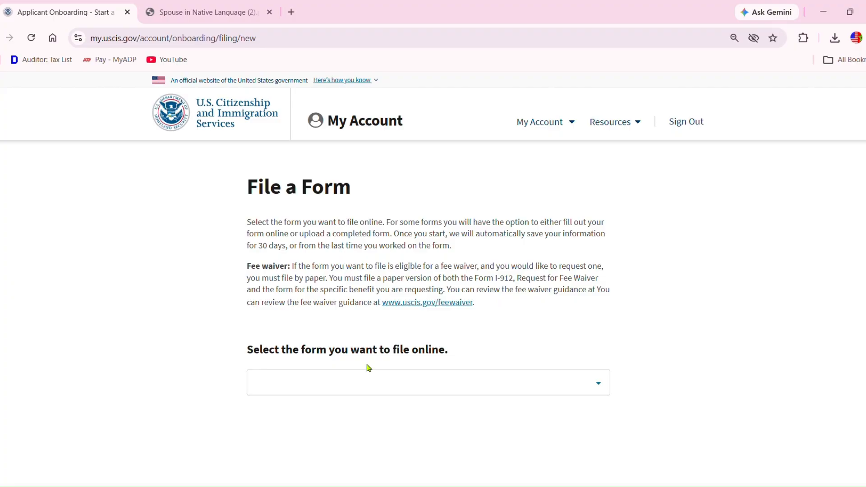
click(599, 384)
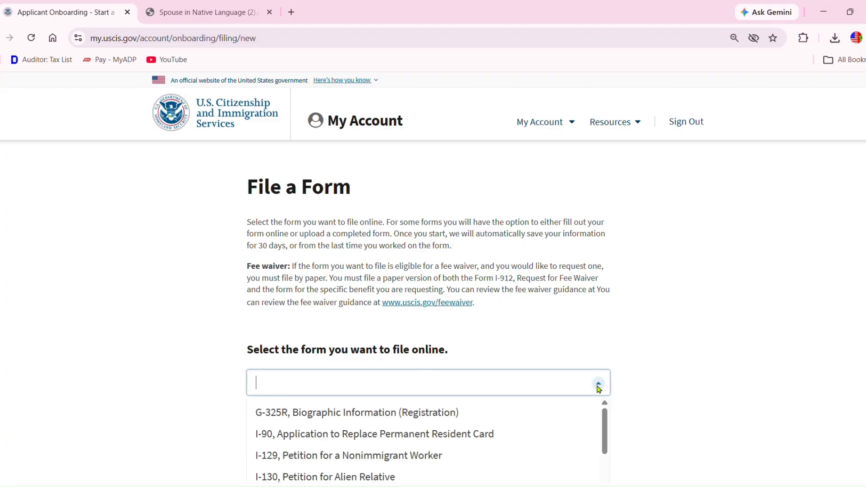
click(387, 478)
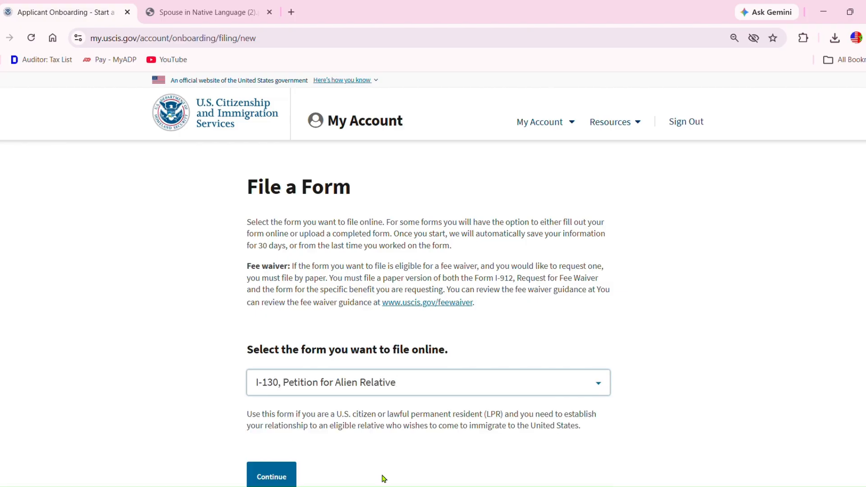
click(283, 482)
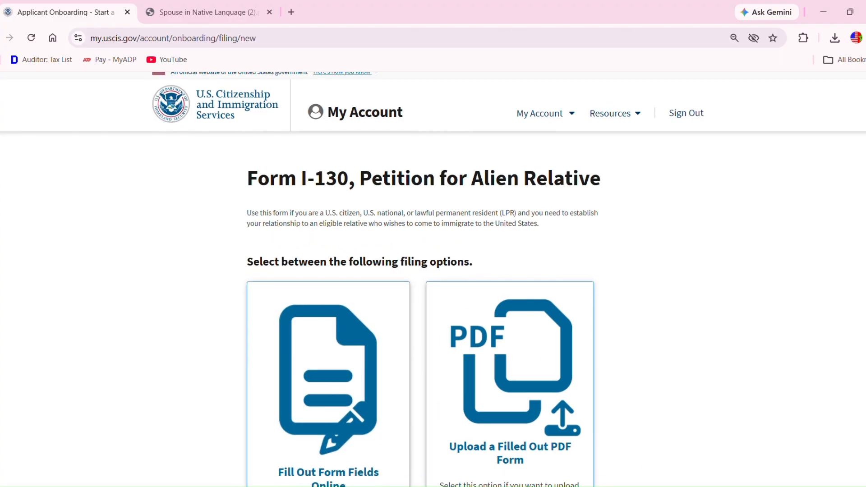
- Choose the Fill Out Form Fields Online option instead of uploading a PDF
scroll(434, 280, down, 2)
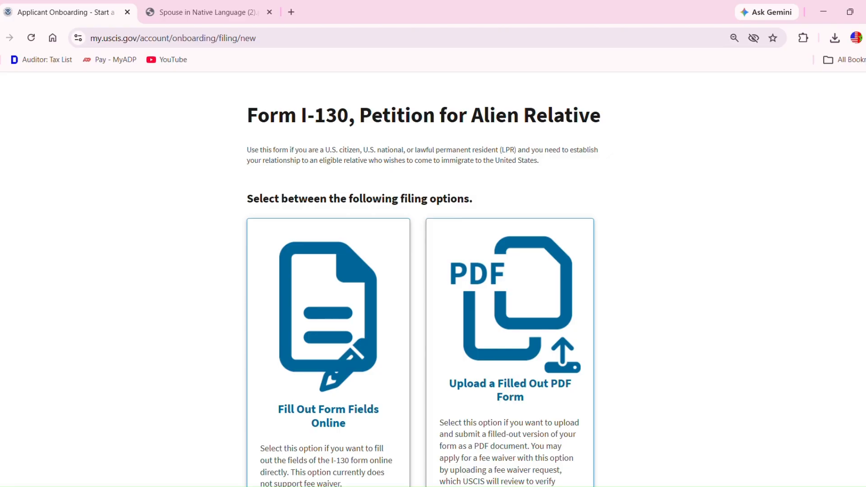
scroll(433, 280, down, 1)
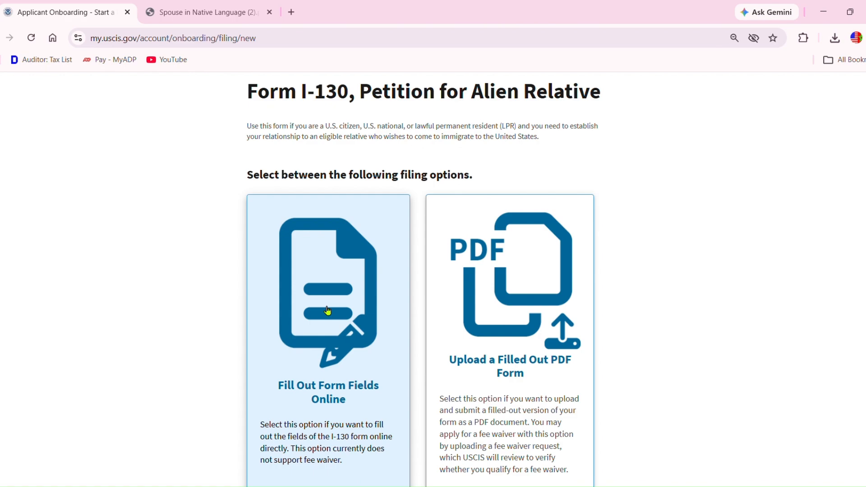
click(328, 311)
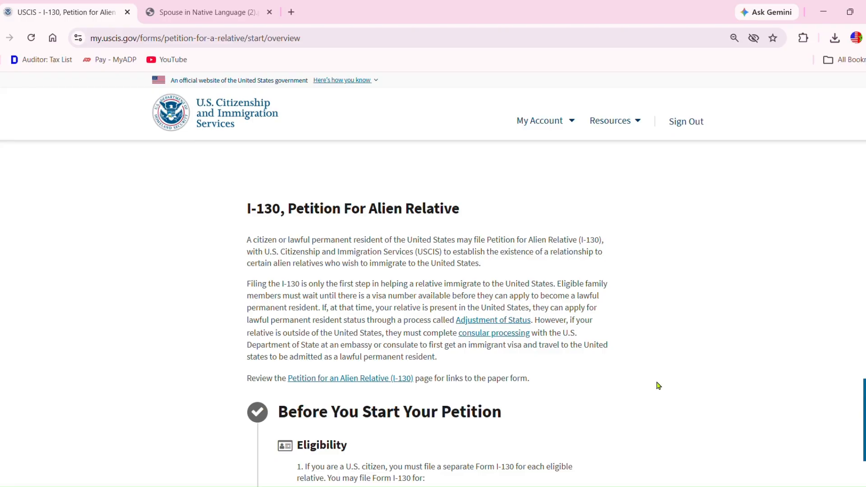
- Read through the I-130 Before You Start guidance to the bottom and proceed with Next
scroll(433, 280, down, 2)
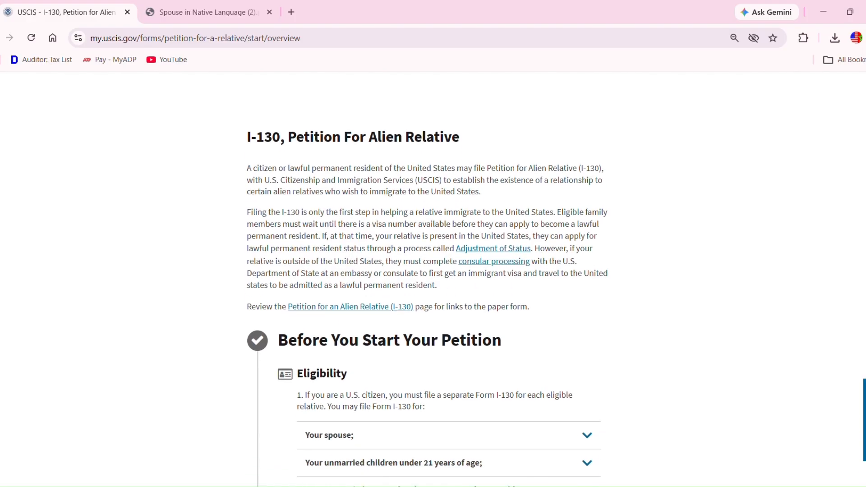
scroll(427, 280, down, 3)
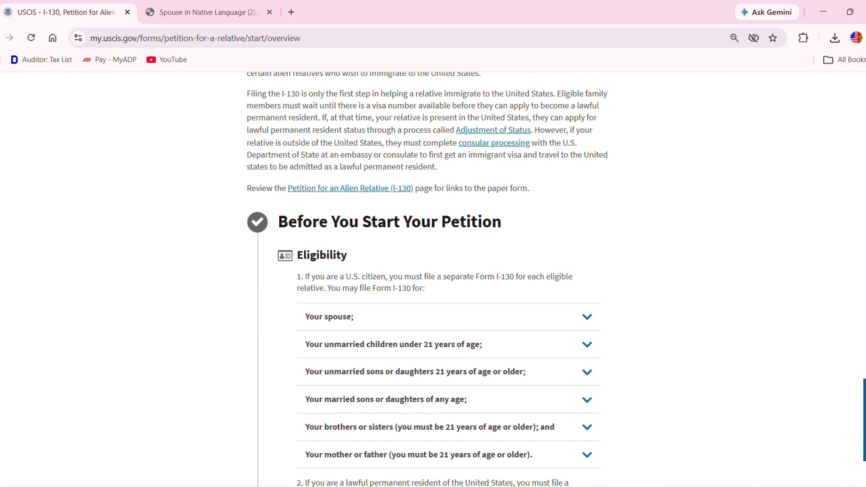
scroll(427, 280, down, 2)
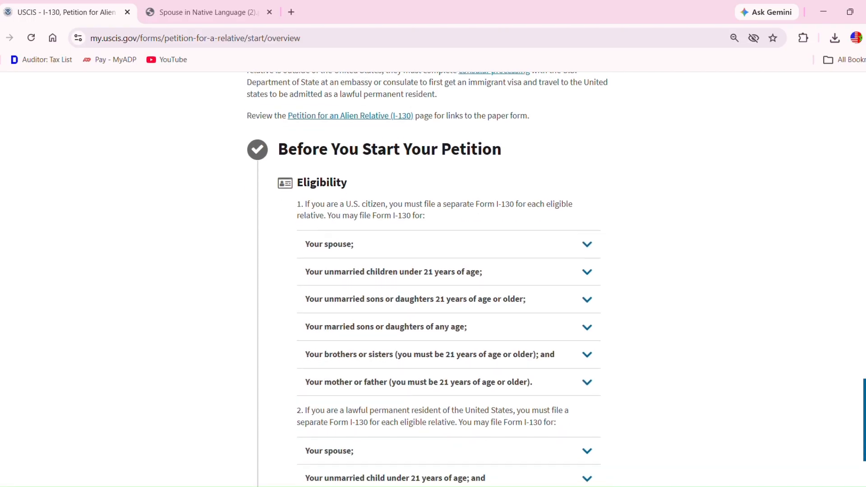
scroll(427, 279, down, 6)
scroll(427, 279, down, 5)
scroll(427, 280, down, 3)
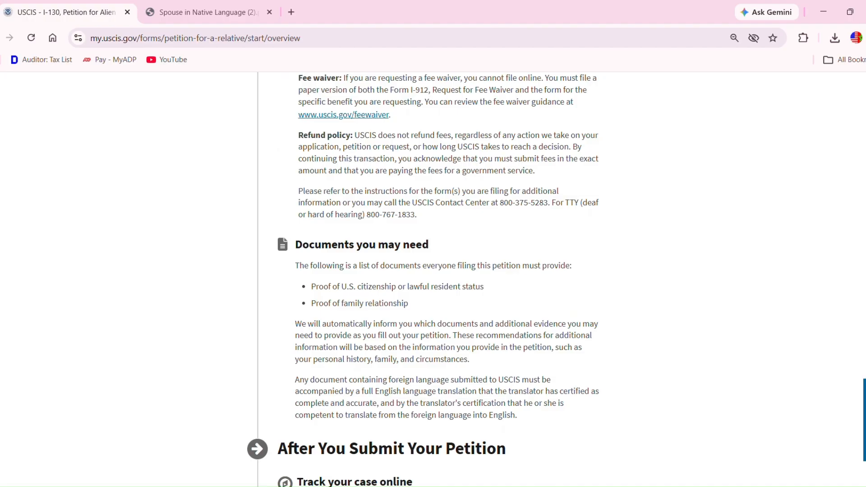
scroll(427, 280, down, 4)
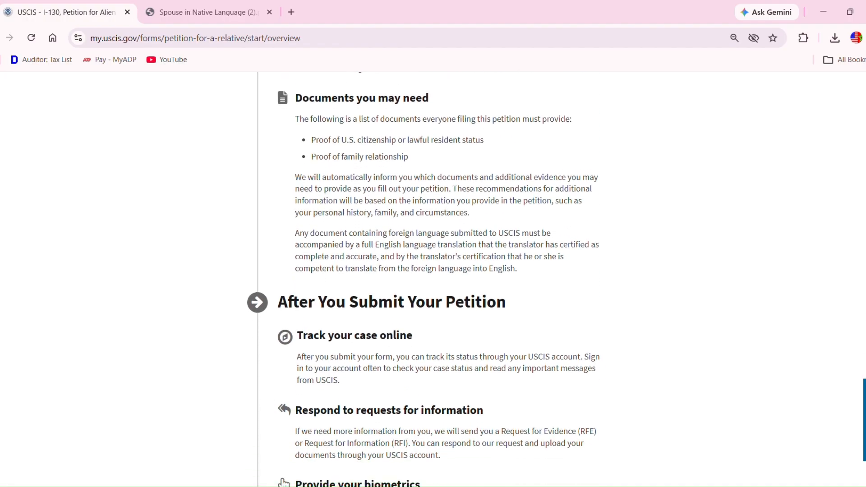
scroll(427, 280, down, 3)
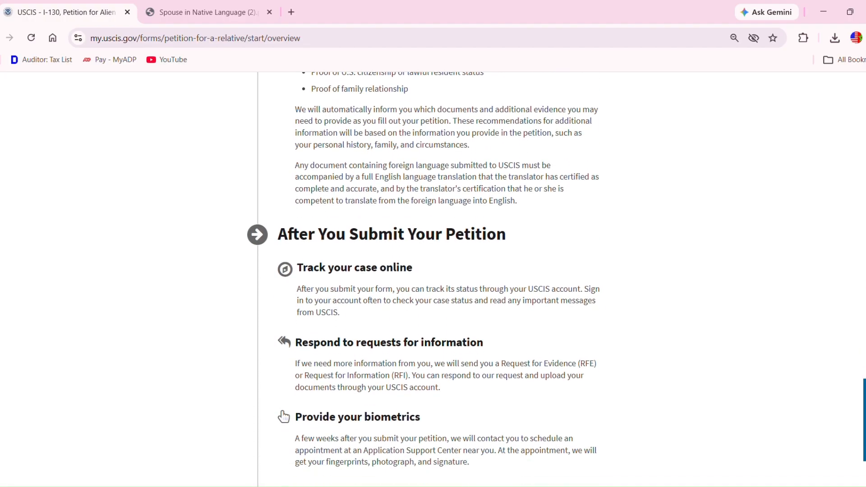
scroll(427, 280, down, 5)
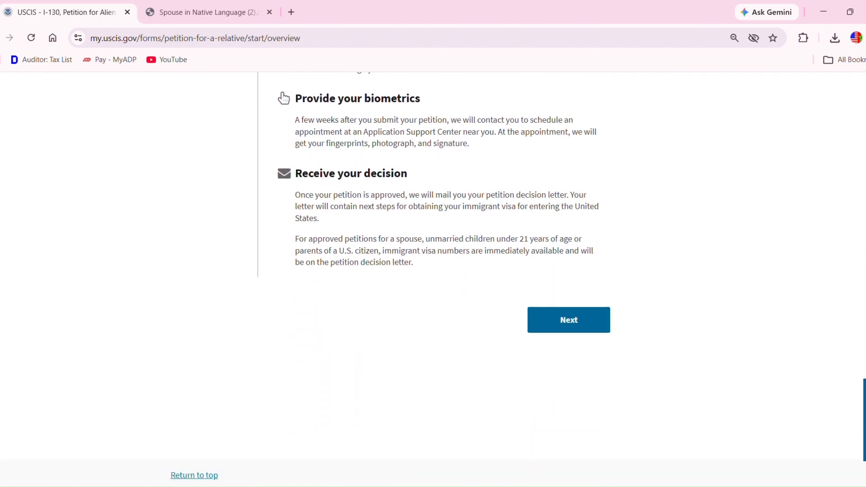
click(584, 313)
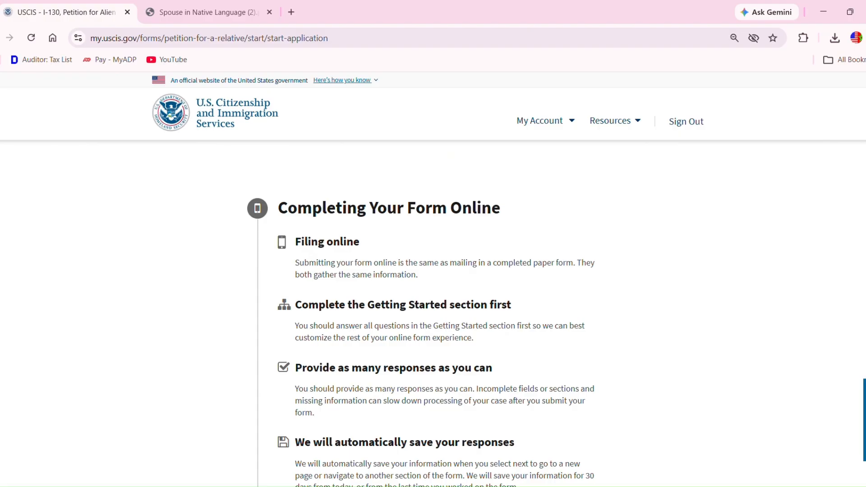
- Scroll past the privacy and Paperwork Reduction Act notices and start the I-130 application
scroll(433, 280, down, 7)
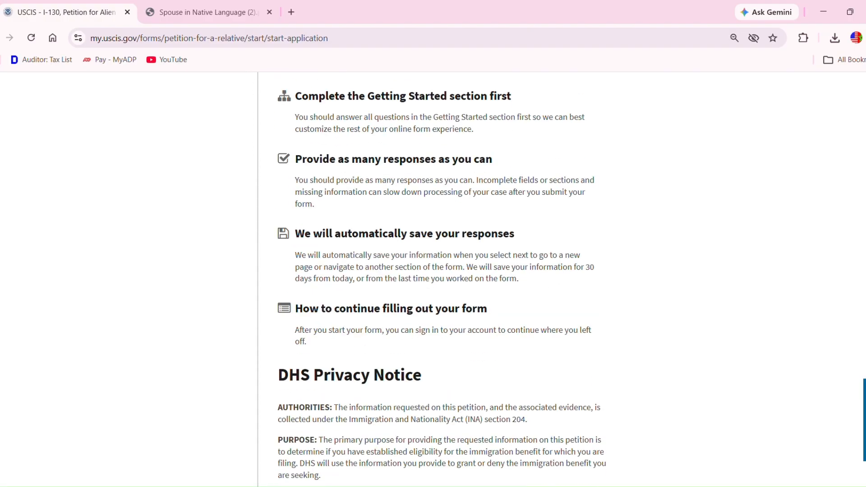
scroll(433, 280, down, 10)
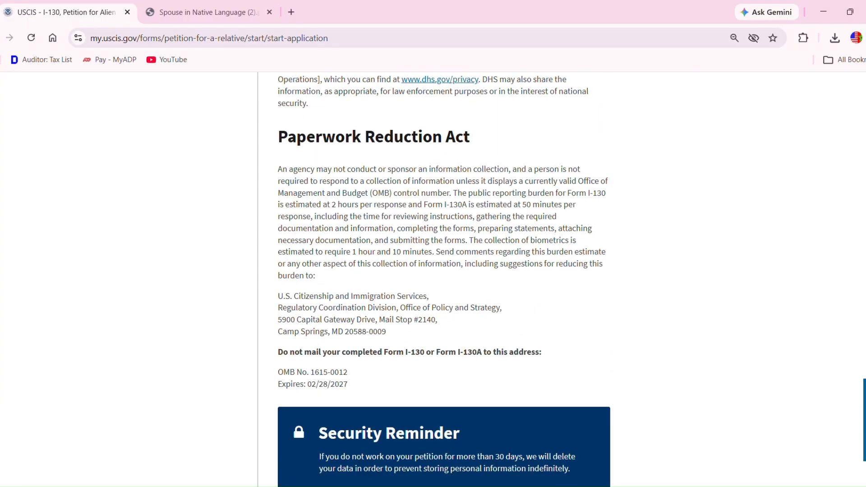
click(596, 405)
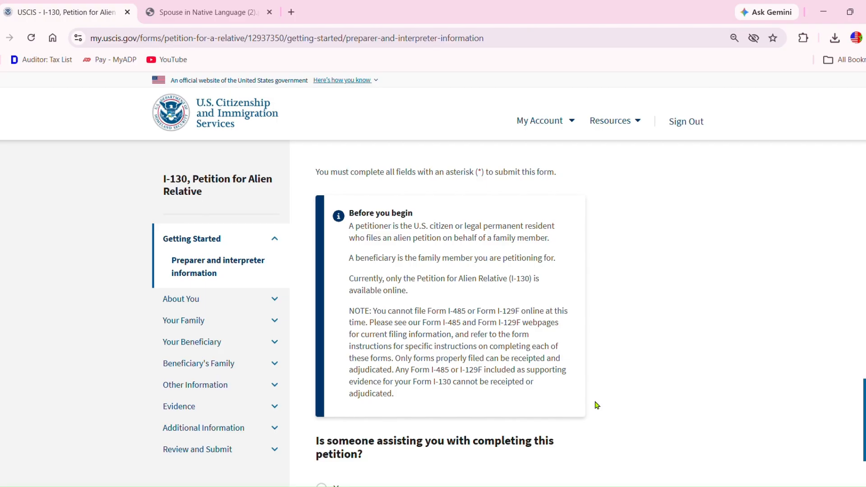
- Answer No to 'Is someone assisting you' on the preparer and interpreter page and submit
scroll(433, 279, down, 3)
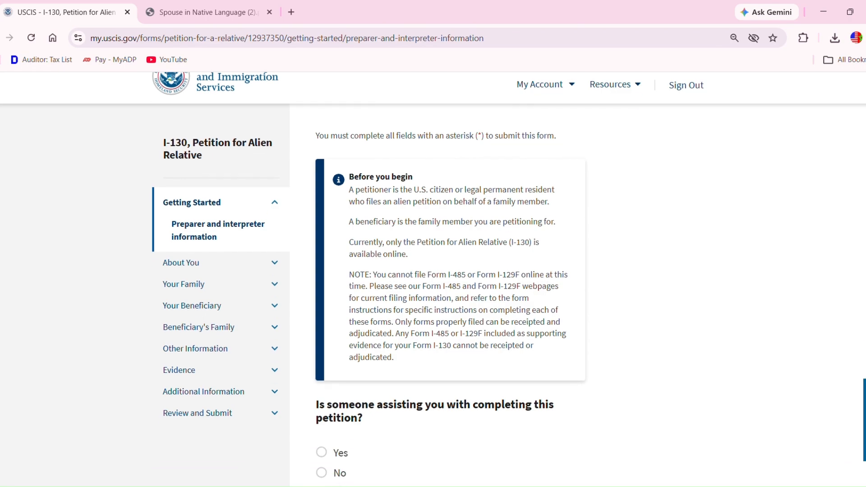
scroll(433, 280, down, 1)
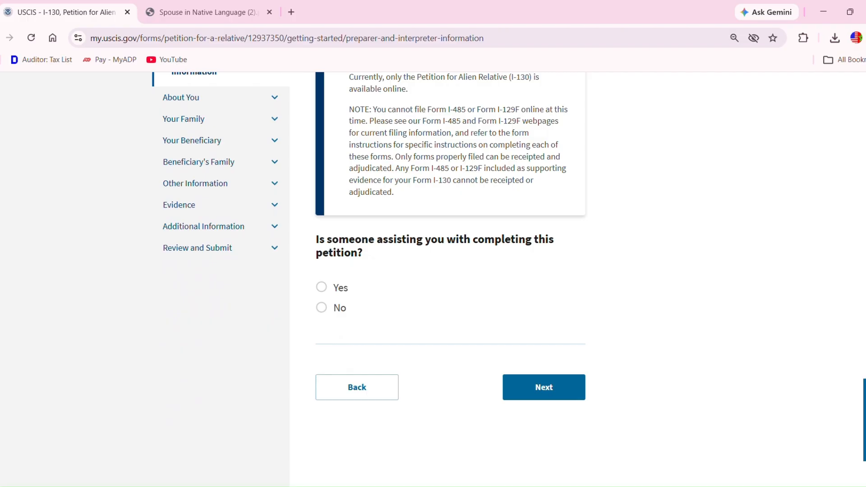
click(322, 289)
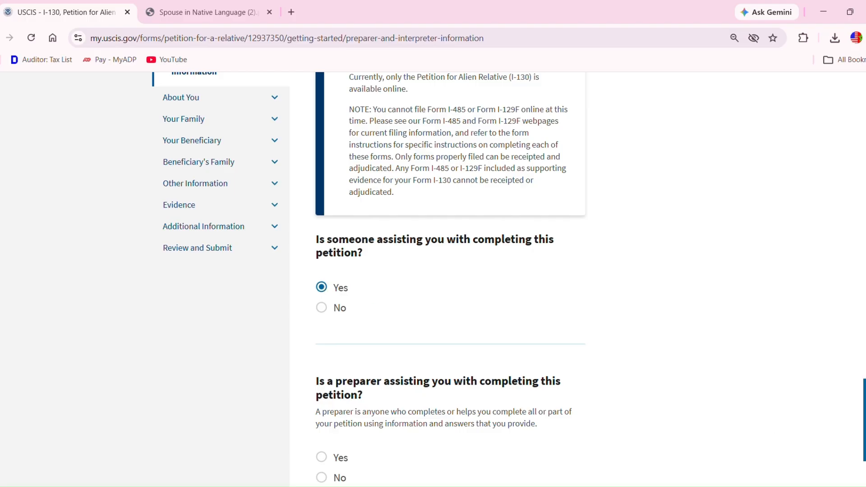
scroll(443, 277, down, 5)
scroll(442, 278, down, 2)
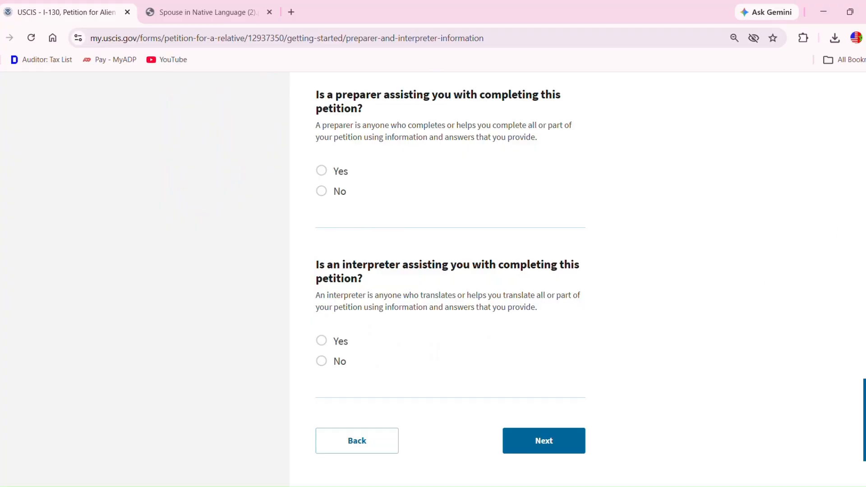
scroll(533, 196, up, 6)
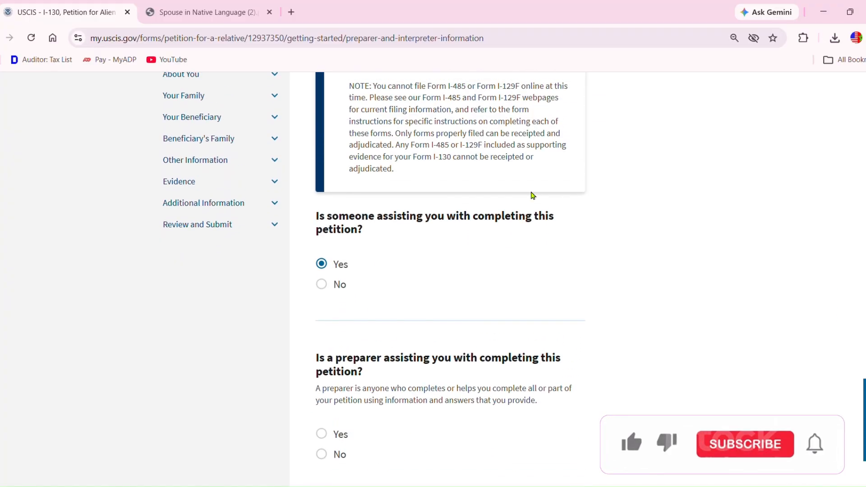
click(324, 285)
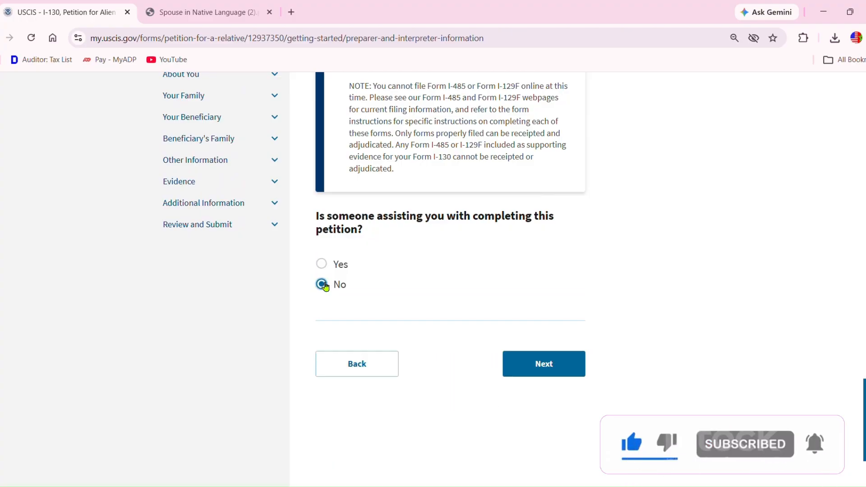
click(546, 365)
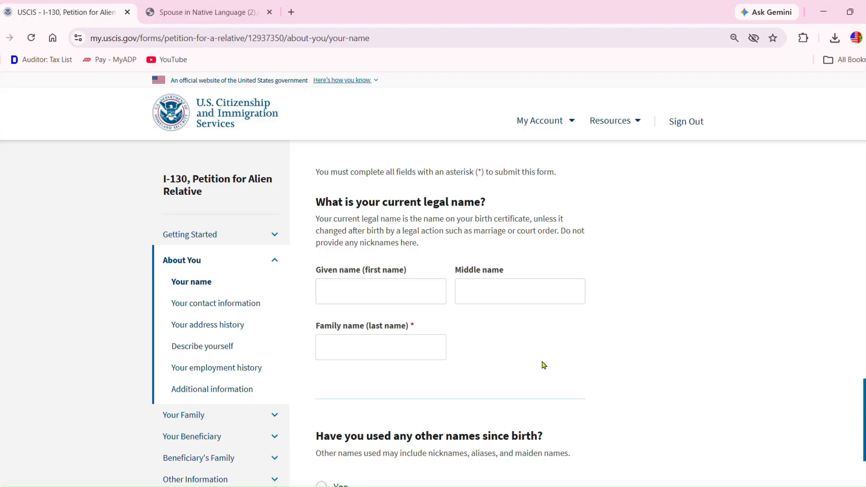
- Enter the petitioner's given name and family name, correcting typos in the given name
click(394, 302)
text(Bahaj)
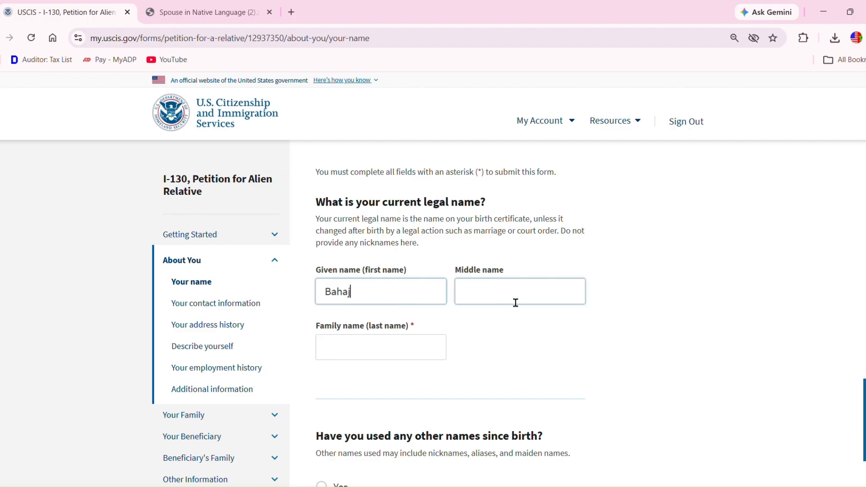
key(BackSpace)
key(BackSpace)
key(BackSpace)
key(BackSpace)
key(BackSpace)
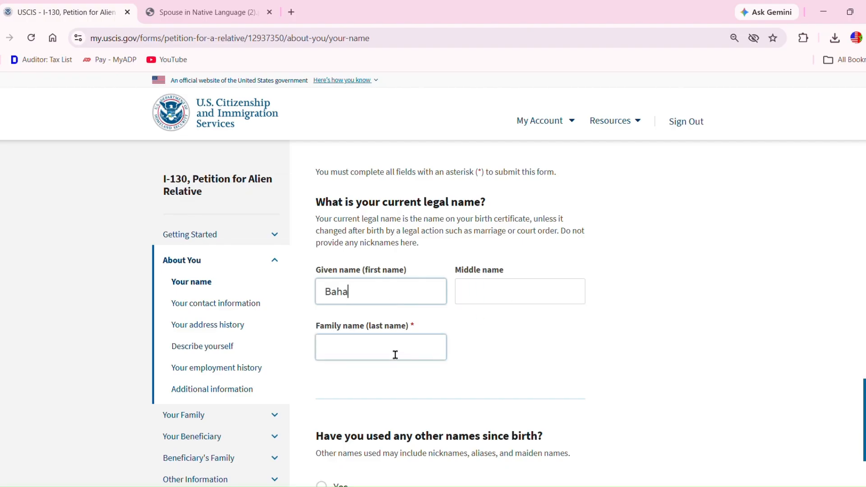
click(384, 355)
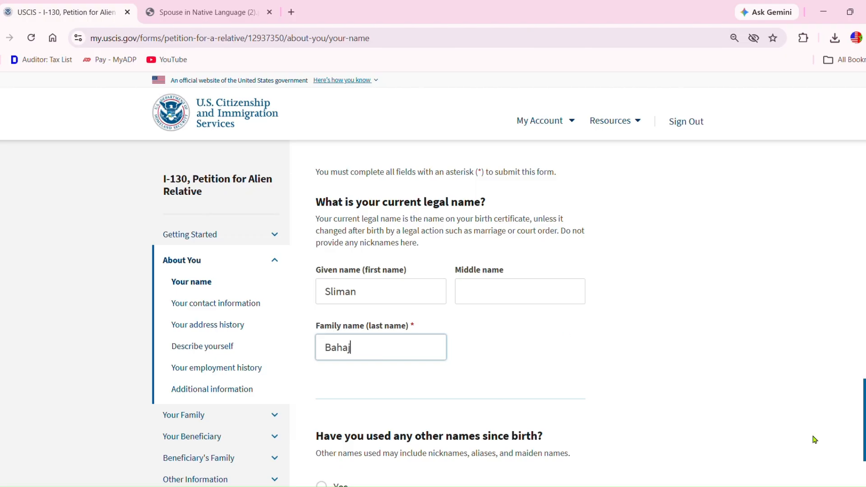
- Answer No to having used other names since birth and continue to contact information
scroll(433, 279, down, 3)
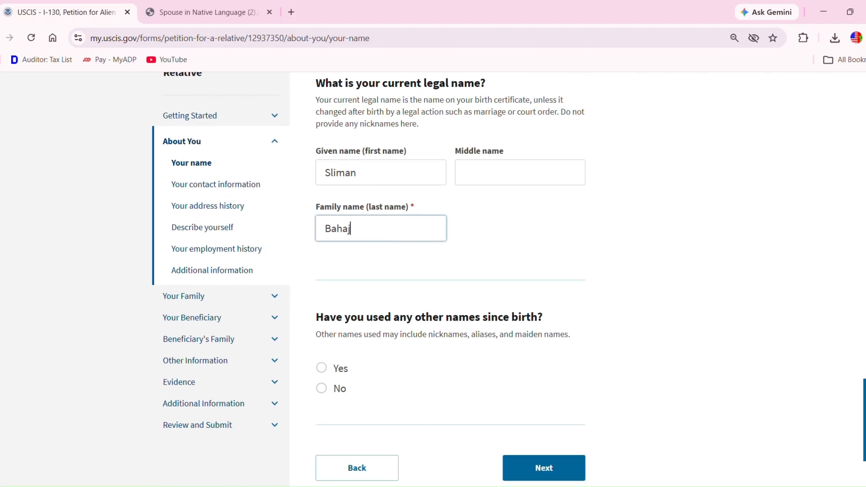
scroll(433, 280, down, 2)
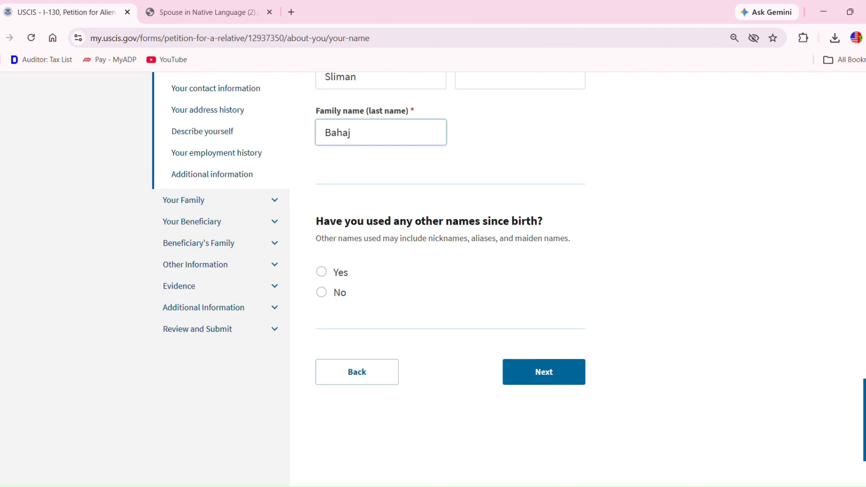
click(329, 294)
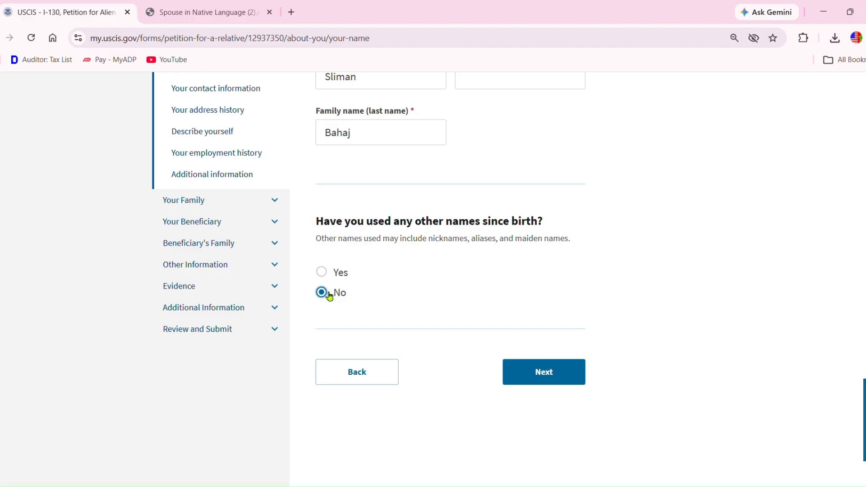
click(557, 373)
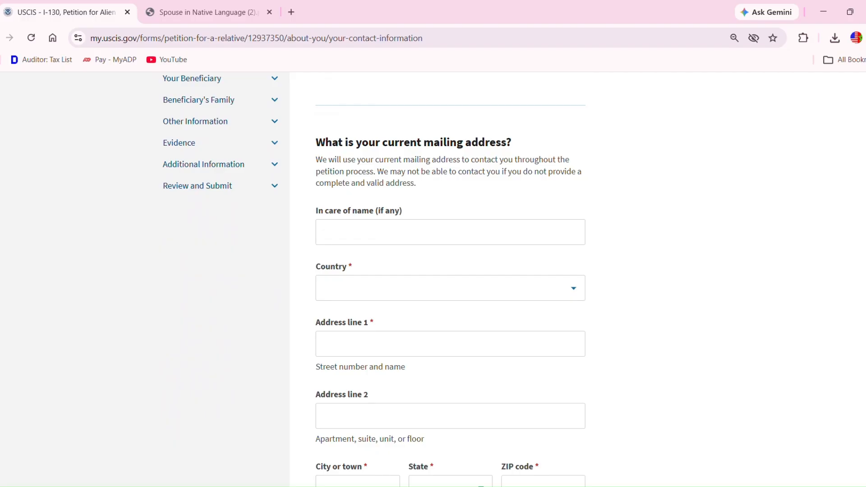
- Enter the in-care-of name, set the mailing country to United States, and fill address line 1
click(409, 242)
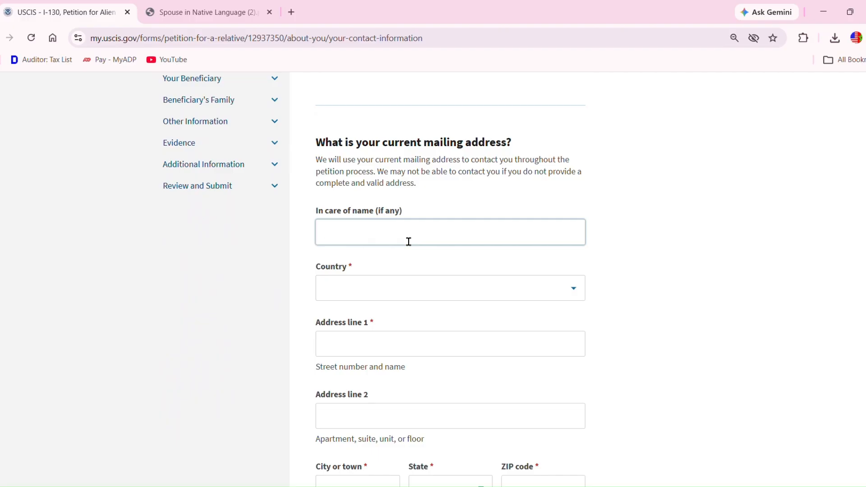
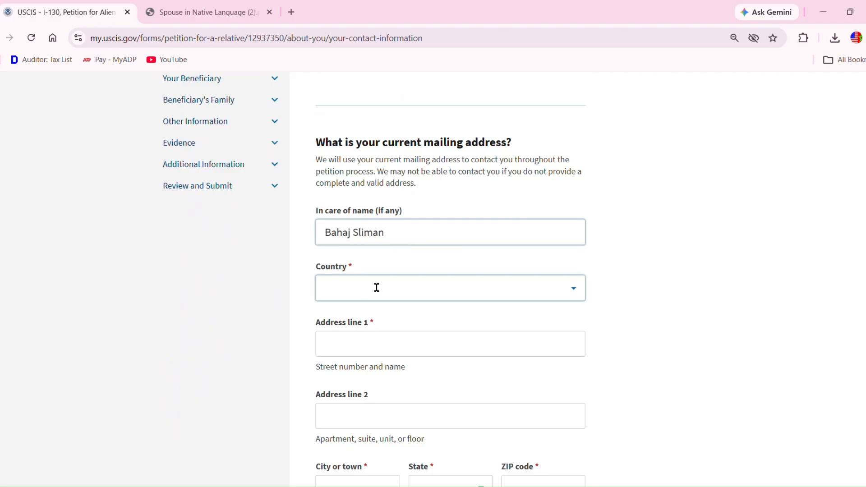
click(366, 299)
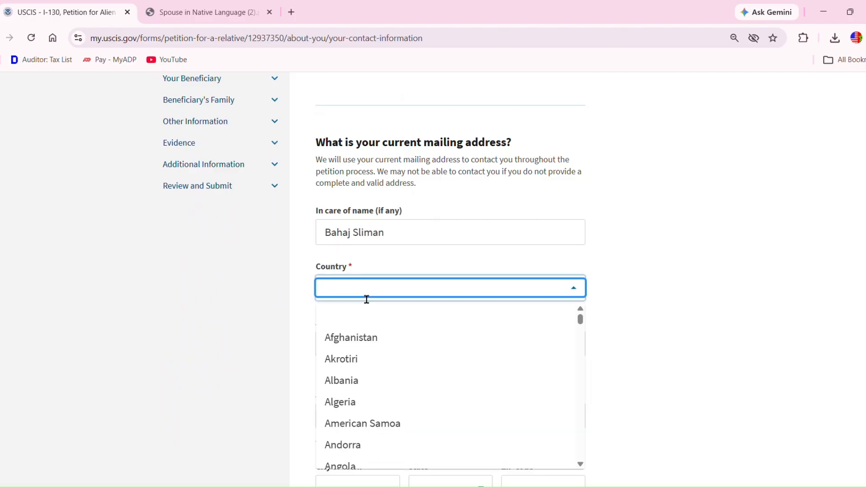
text(u)
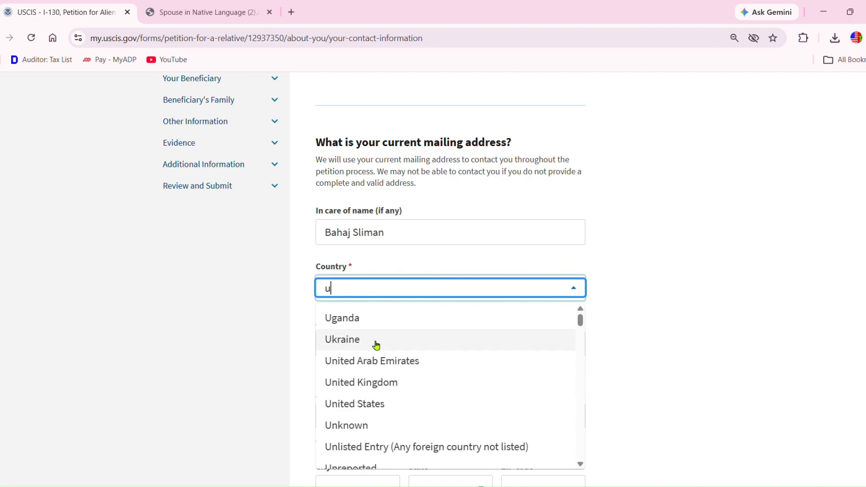
click(382, 404)
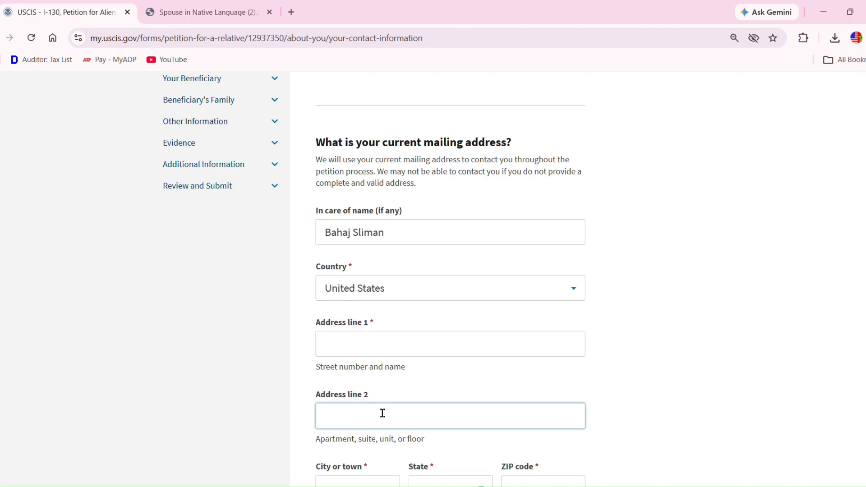
click(390, 355)
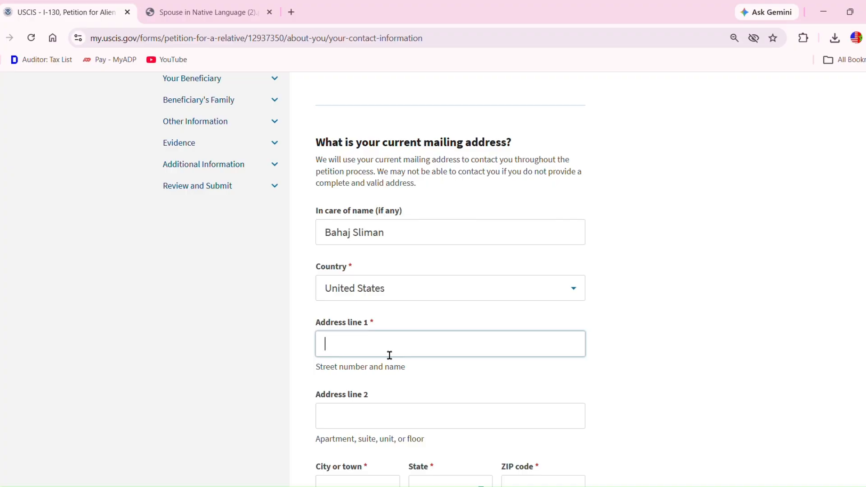
- Complete the city, state Indiana and ZIP code, then submit for address verification
scroll(410, 335, down, 4)
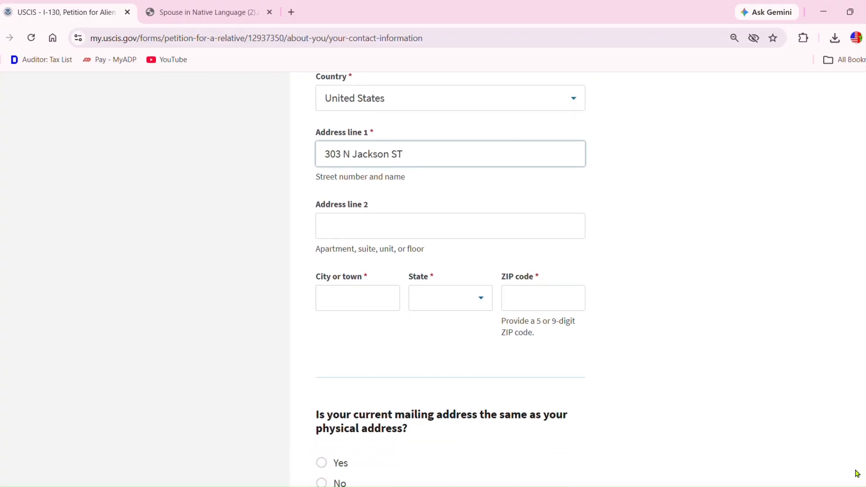
click(377, 308)
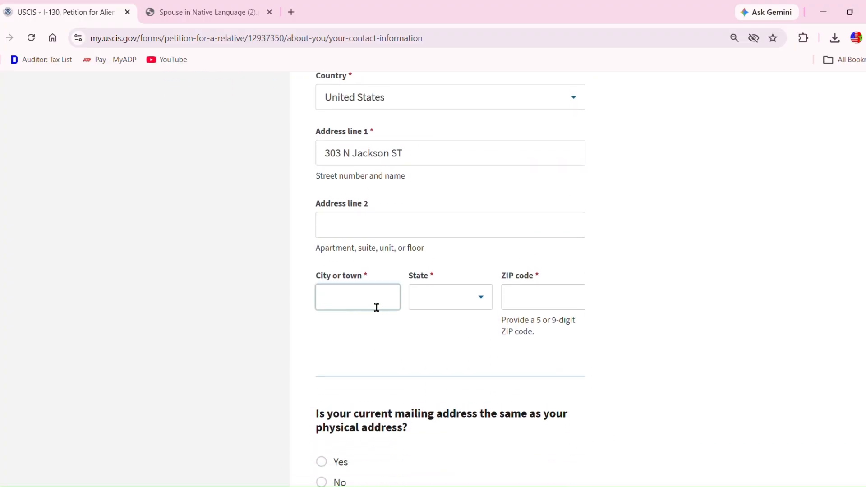
text(Crothersville)
click(450, 298)
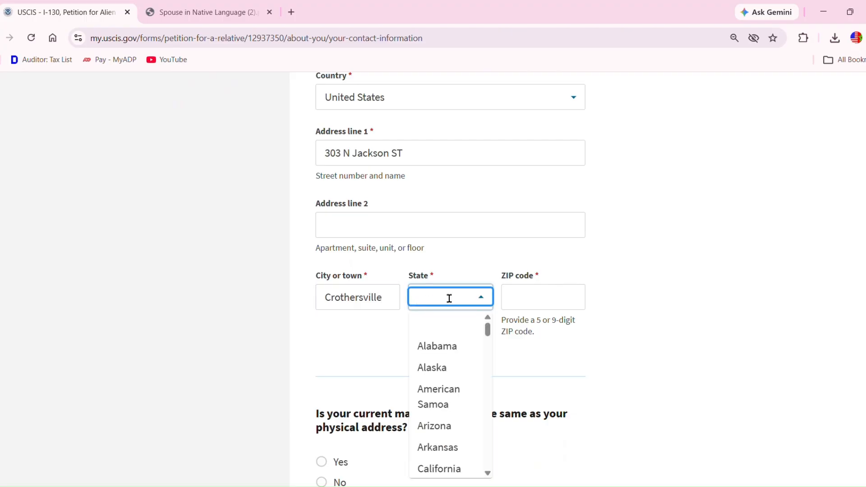
text(i)
click(444, 374)
click(521, 306)
text(47229)
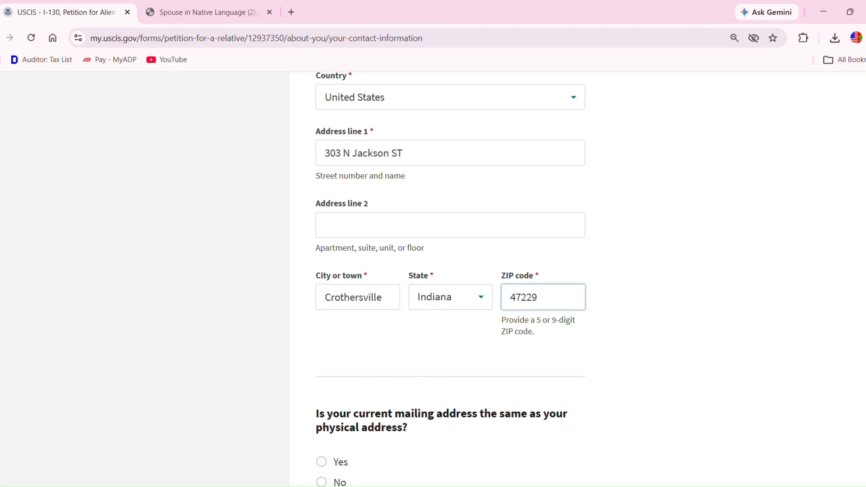
scroll(732, 394, down, 2)
click(731, 394)
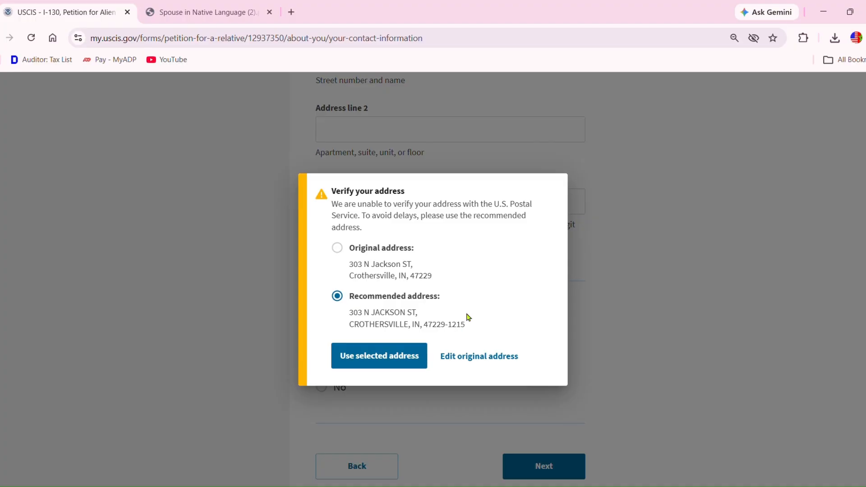
- Use the postal-recommended address, answer Yes for same physical address, and continue
click(392, 361)
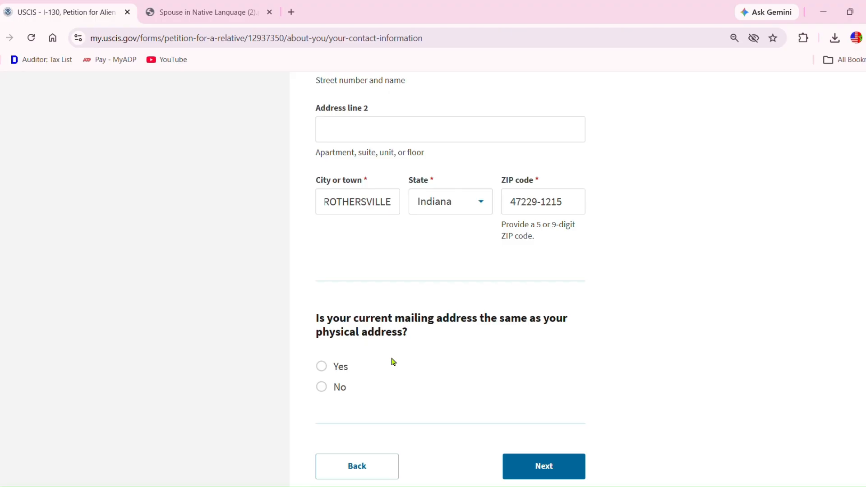
click(331, 367)
click(538, 473)
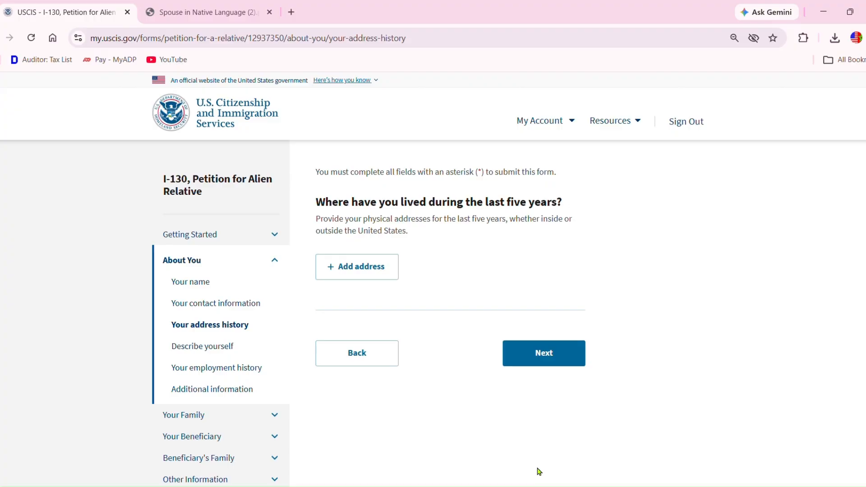
- Add a new history address with country United States and its street address line
click(356, 270)
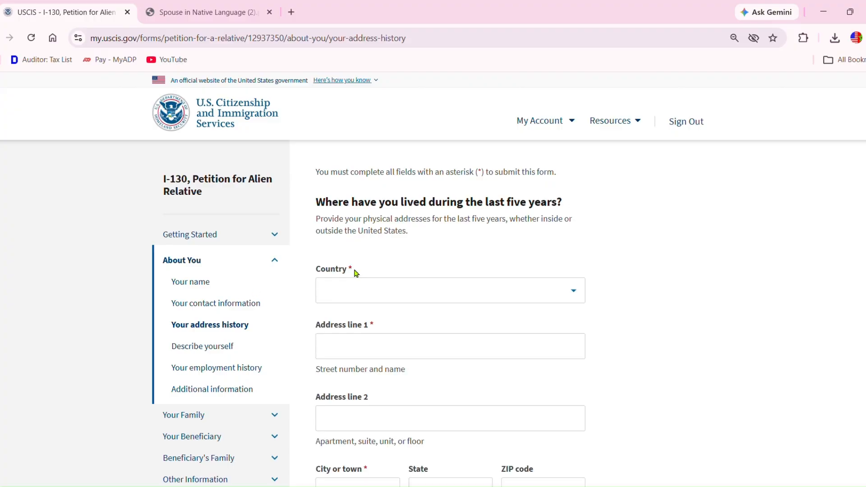
click(358, 289)
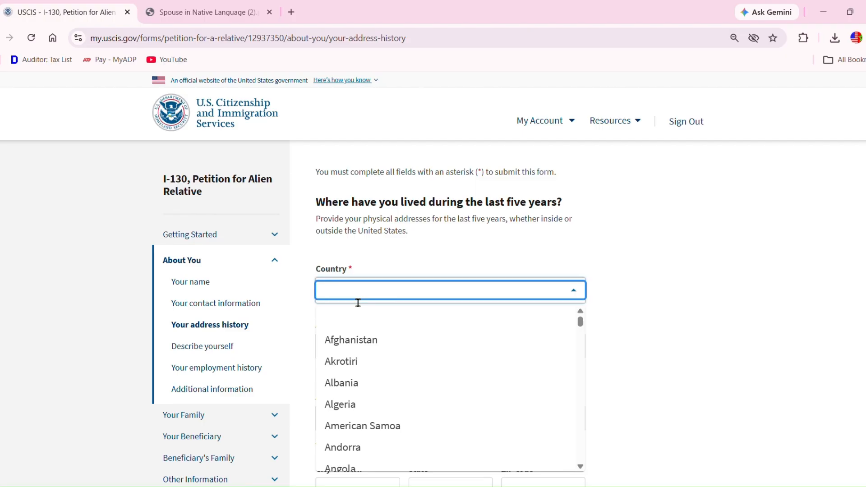
text(un)
click(356, 364)
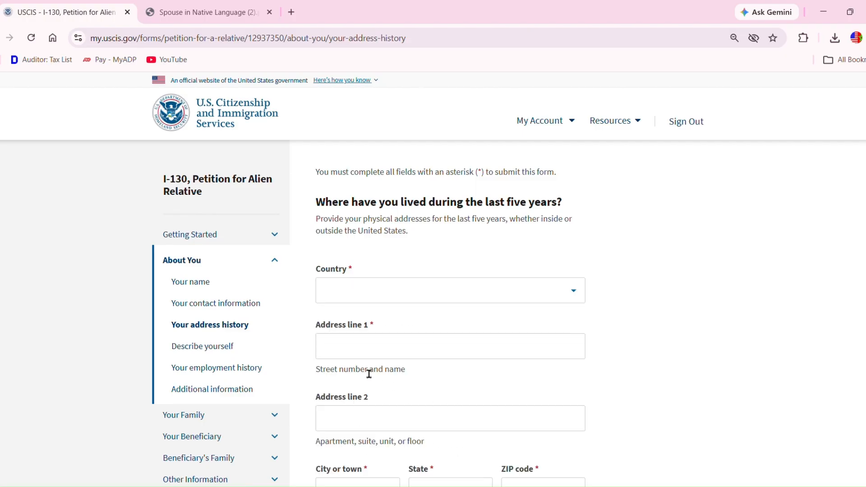
click(353, 357)
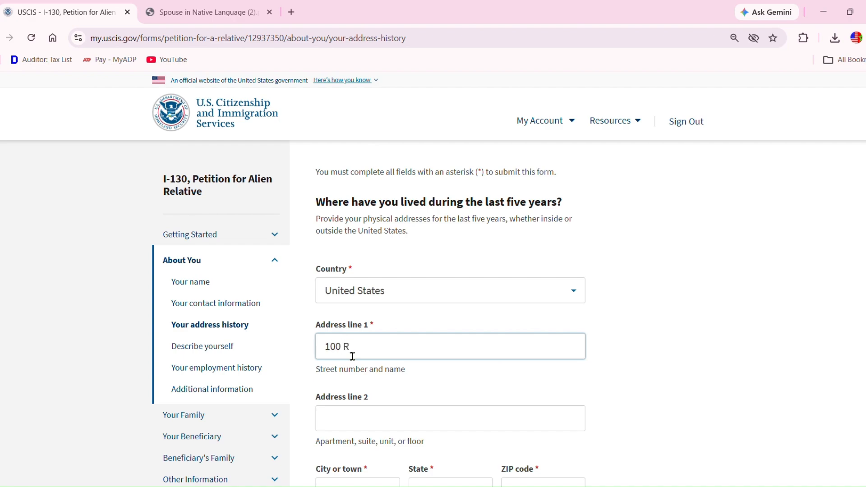
- Fill in the city, choose Indiana as the state, and enter the ZIP code
scroll(482, 345, down, 4)
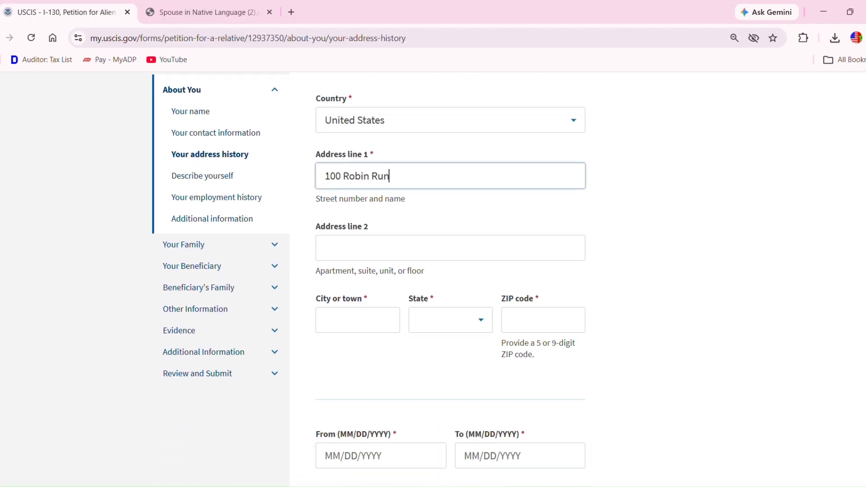
click(398, 325)
text(India)
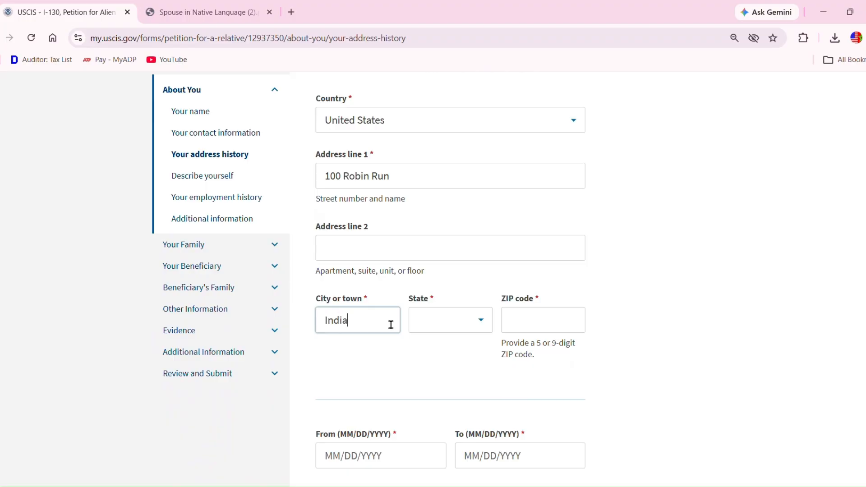
text(napolis)
click(433, 326)
text(i)
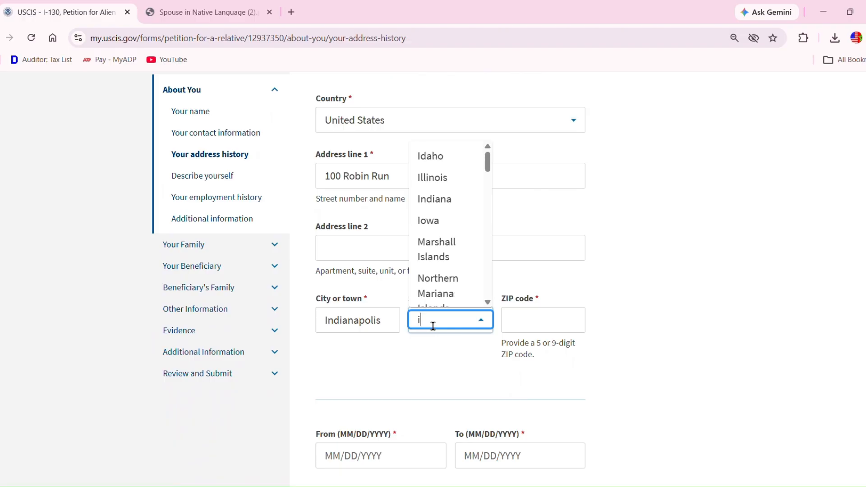
click(453, 197)
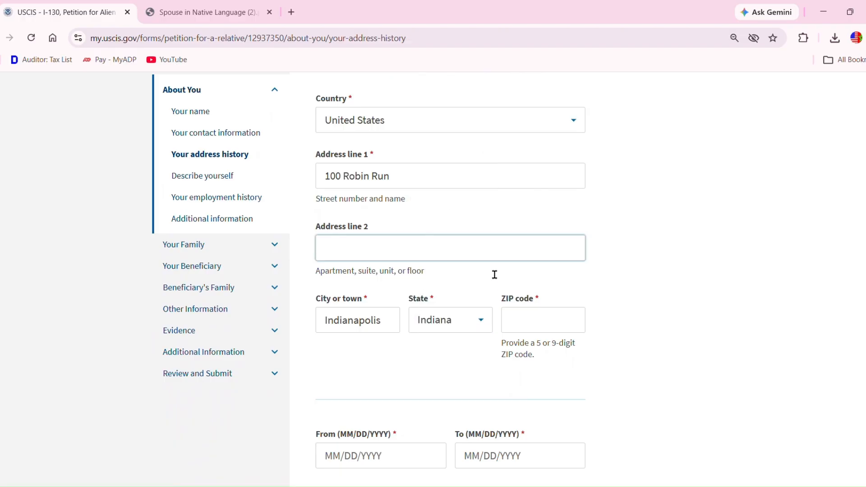
click(525, 329)
text(46254)
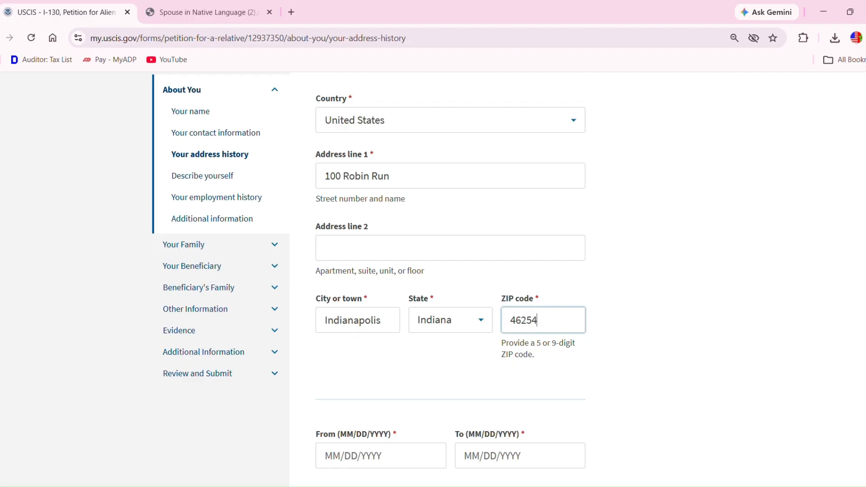
- Set the residence dates from 01/20/2020 to 01/20/2023 and save the address
scroll(377, 351, down, 3)
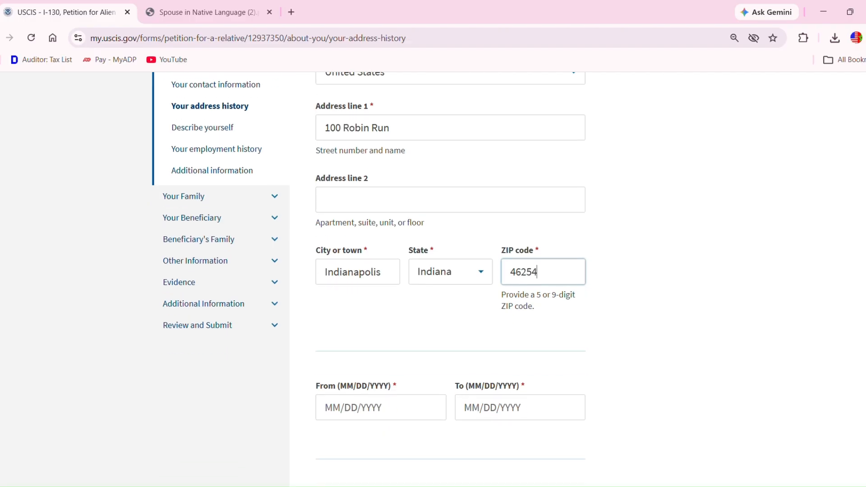
click(346, 349)
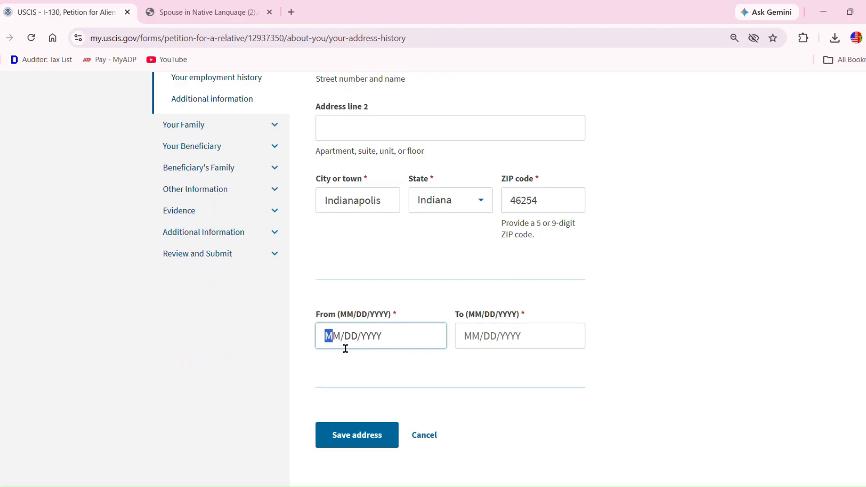
text(01/)
text(2)
text(0/1)
key(BackSpace)
key(Right)
key(Right)
key(Right)
key(Left)
key(Left)
key(Left)
text(2020)
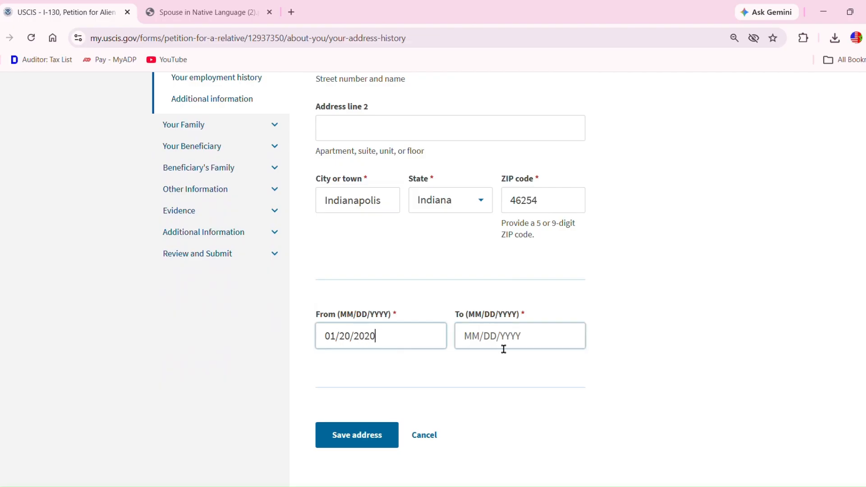
click(486, 348)
text(01/20/)
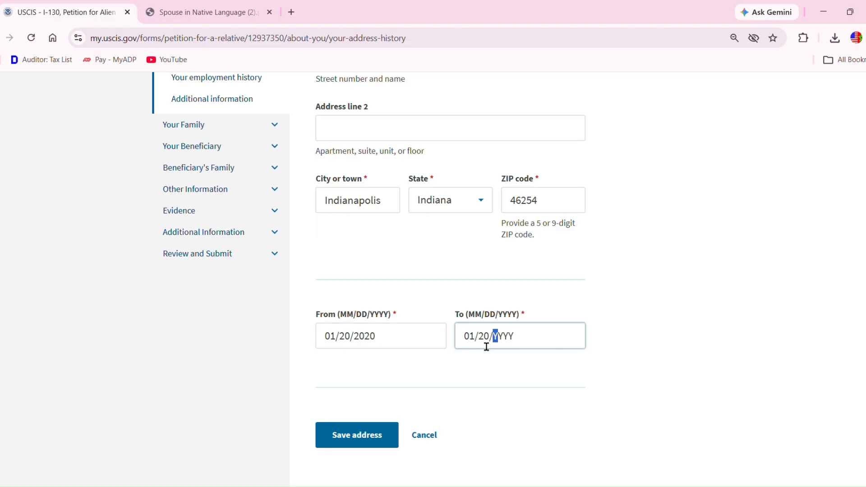
text(2023)
click(376, 440)
click(375, 442)
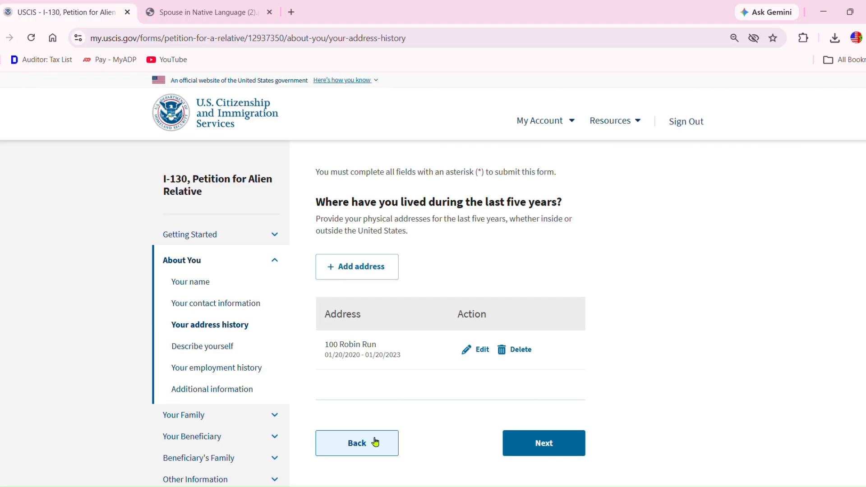
- On the Describe yourself page, select Male as the gender
click(549, 446)
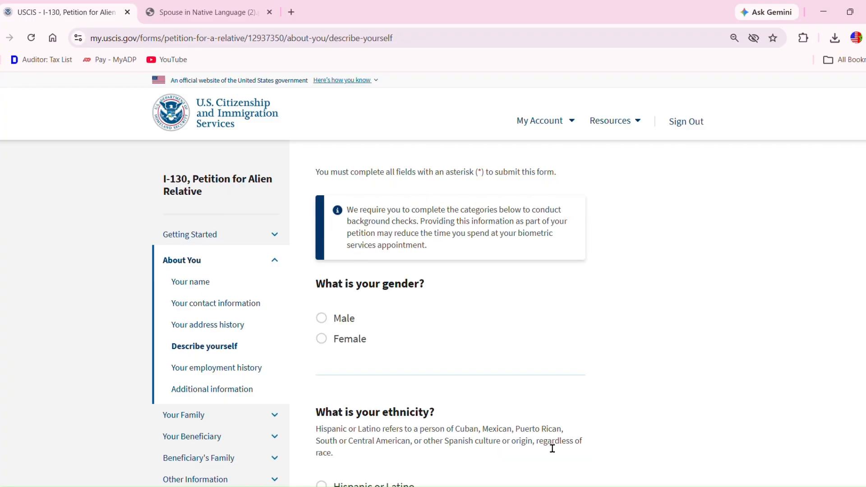
click(322, 320)
scroll(670, 445, down, 4)
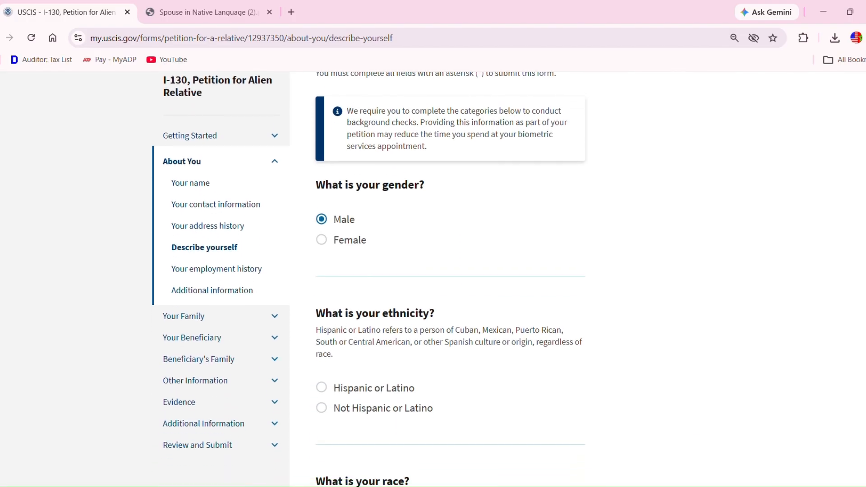
scroll(433, 280, down, 2)
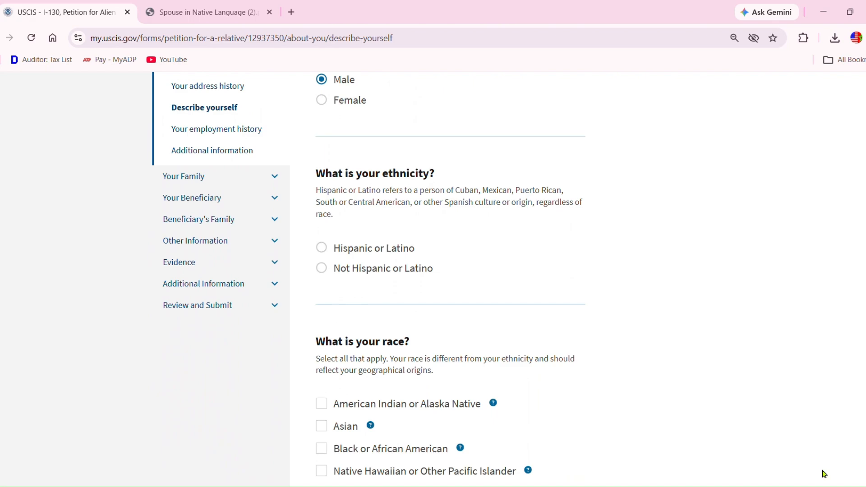
- Set ethnicity to Not Hispanic or Latino and tick White as the race
click(323, 269)
scroll(759, 445, down, 2)
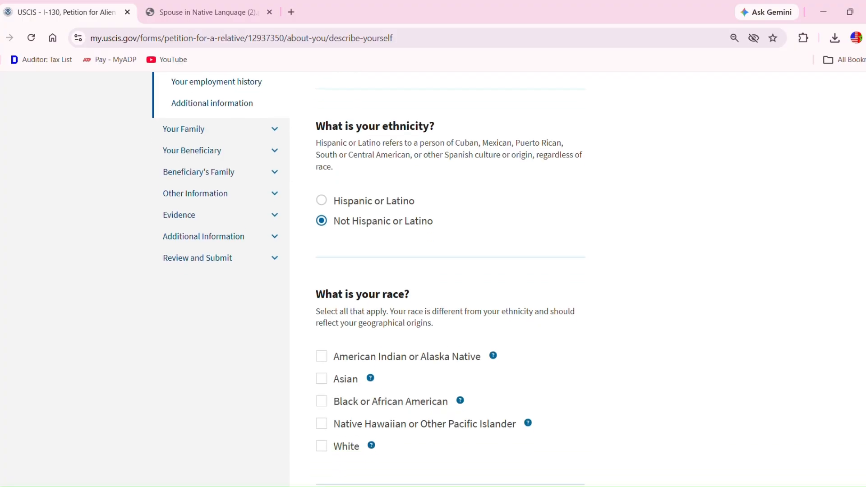
scroll(433, 279, down, 2)
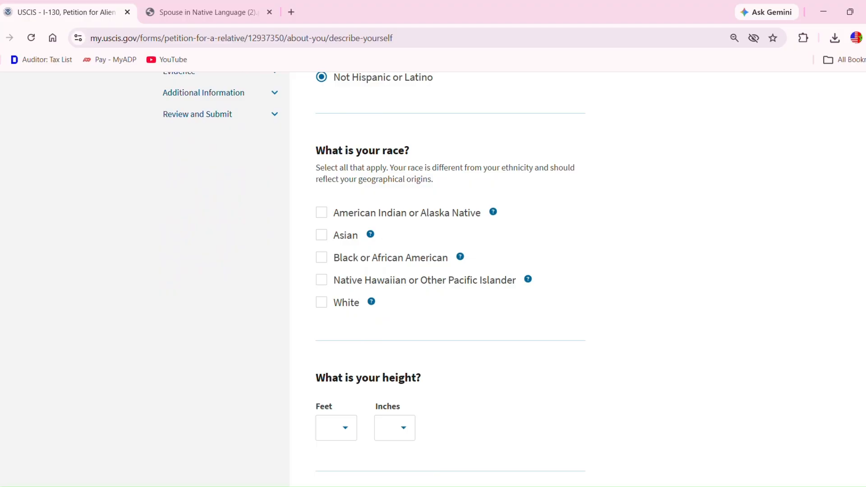
click(372, 302)
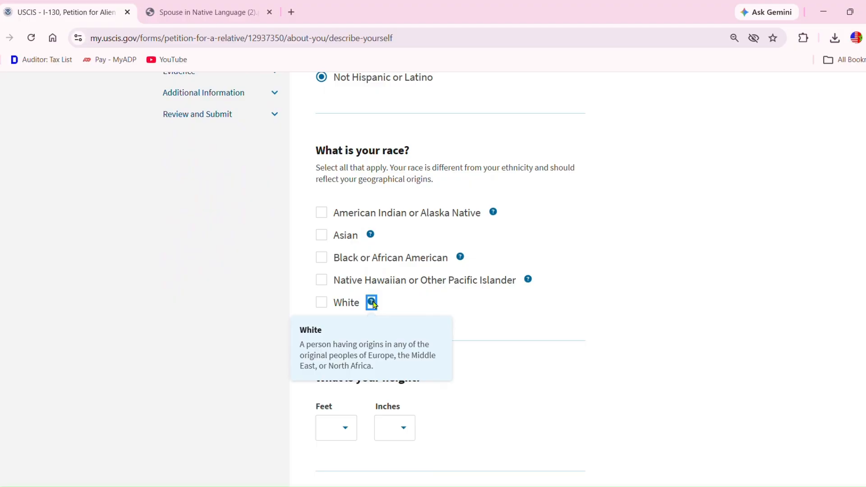
click(330, 306)
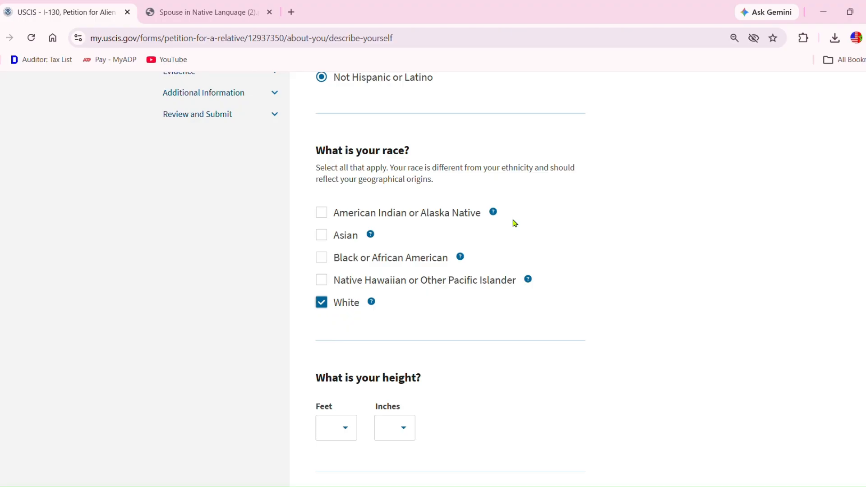
- Set height to 6 ft 0 in and weight to 180 pounds
scroll(450, 280, down, 1)
scroll(450, 280, down, 5)
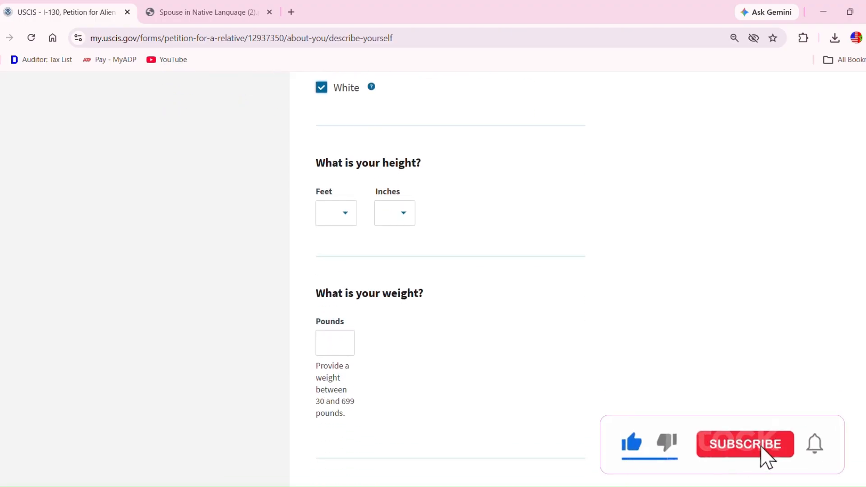
click(347, 214)
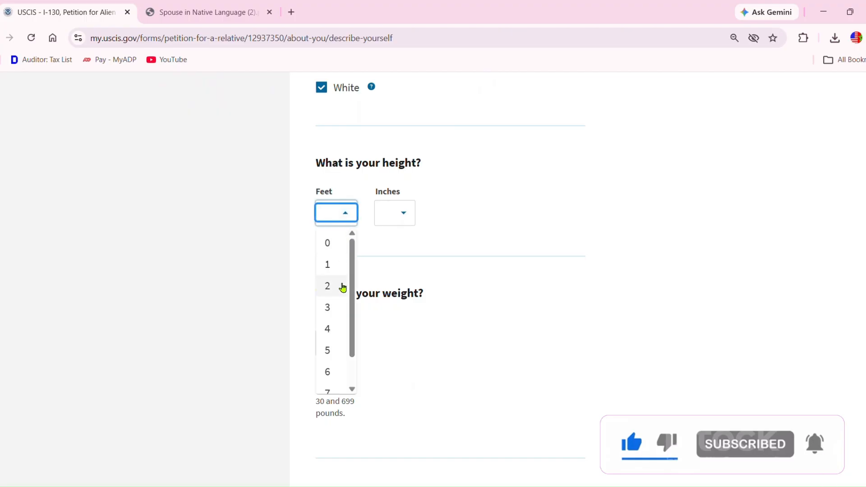
click(334, 372)
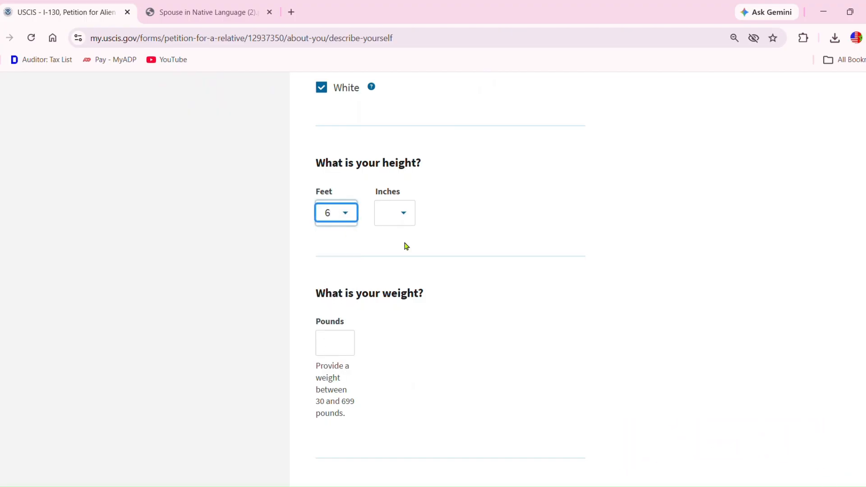
click(404, 217)
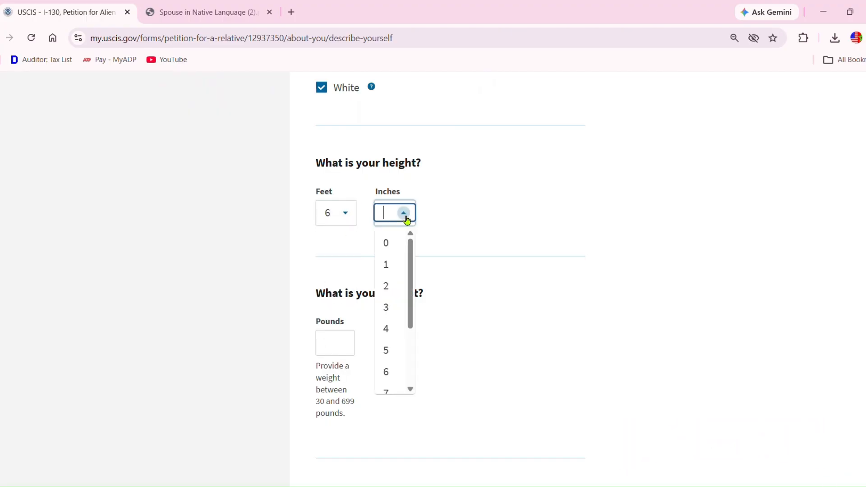
click(400, 246)
click(350, 350)
text(180)
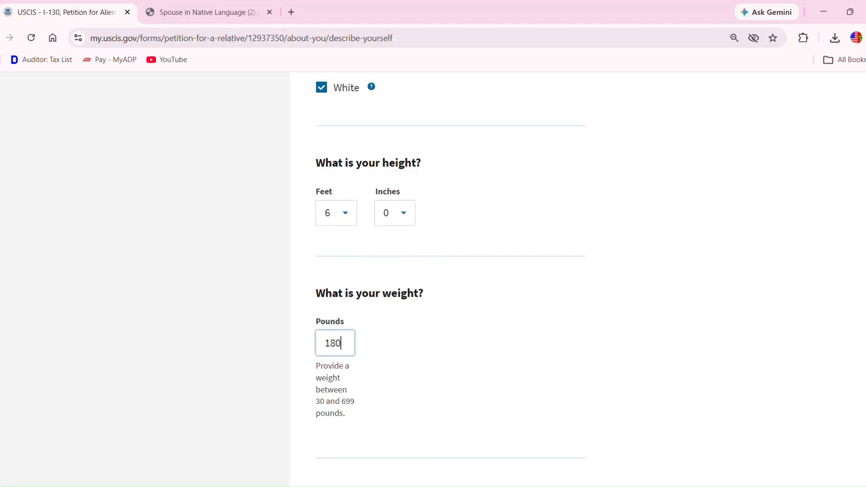
- Choose Black for both eye colour and hair colour, then continue to employment history
scroll(450, 280, down, 4)
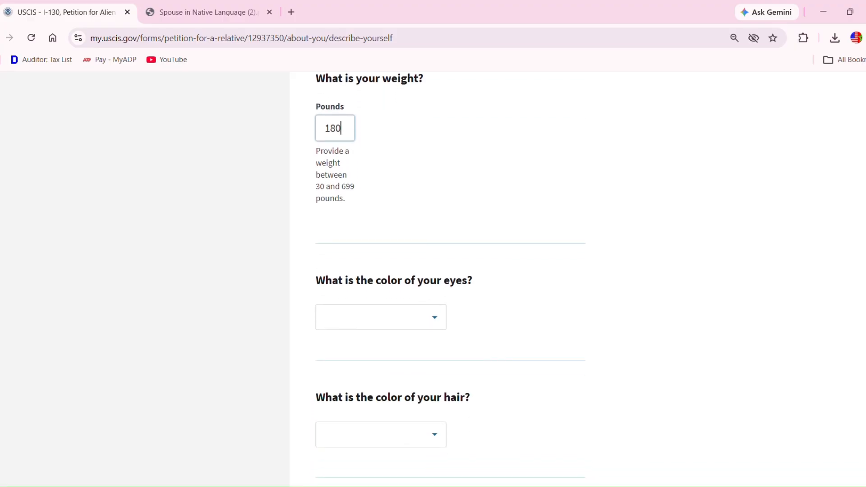
click(441, 327)
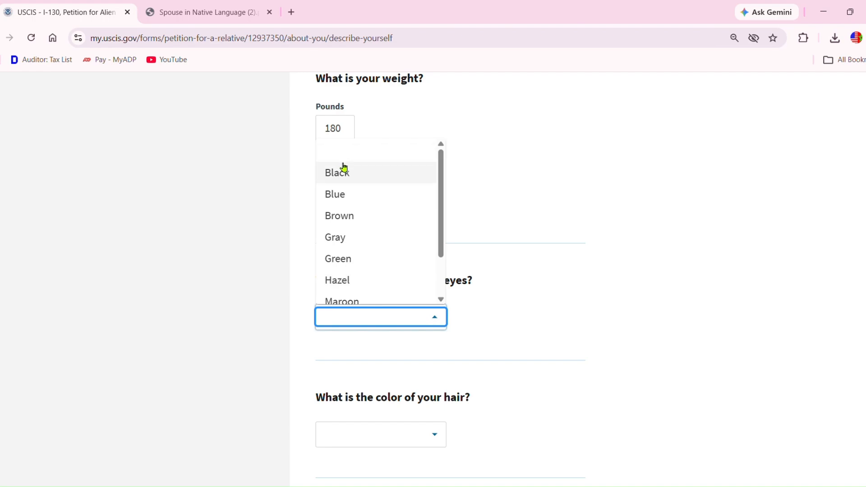
click(347, 177)
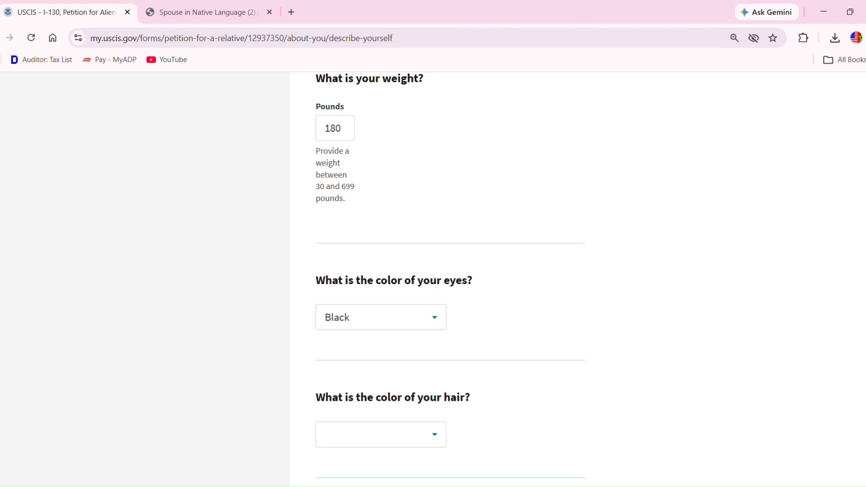
scroll(536, 433, down, 3)
scroll(443, 284, down, 3)
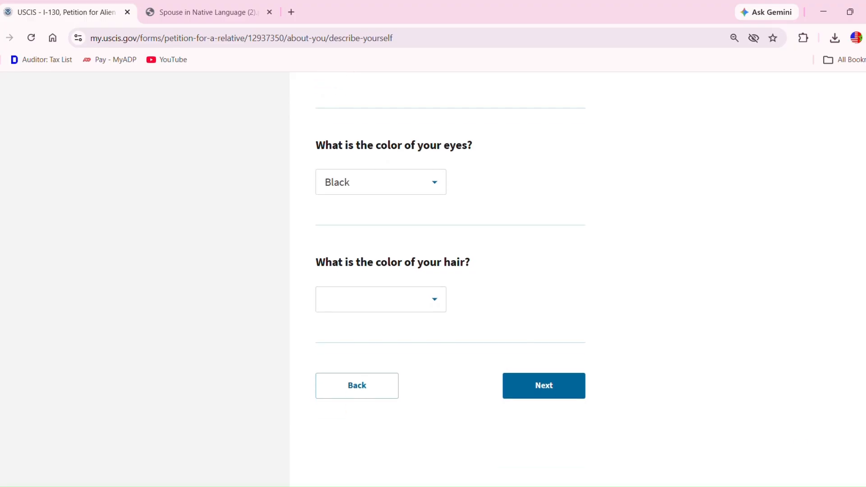
click(436, 298)
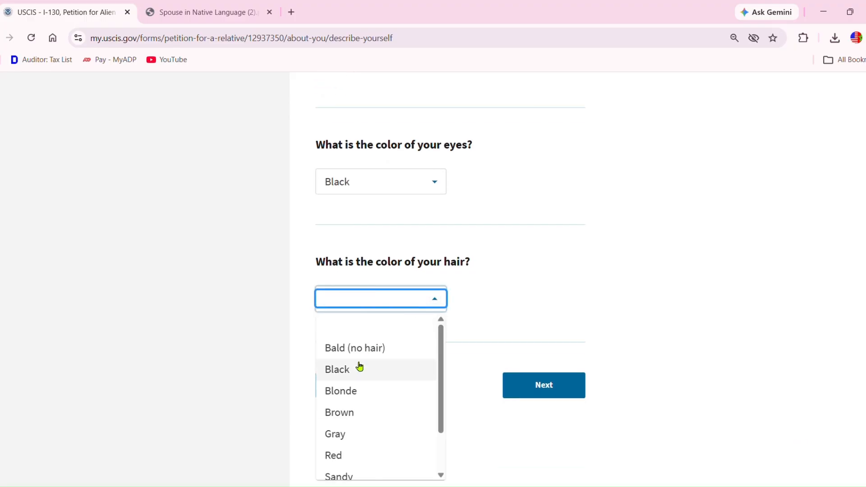
click(357, 382)
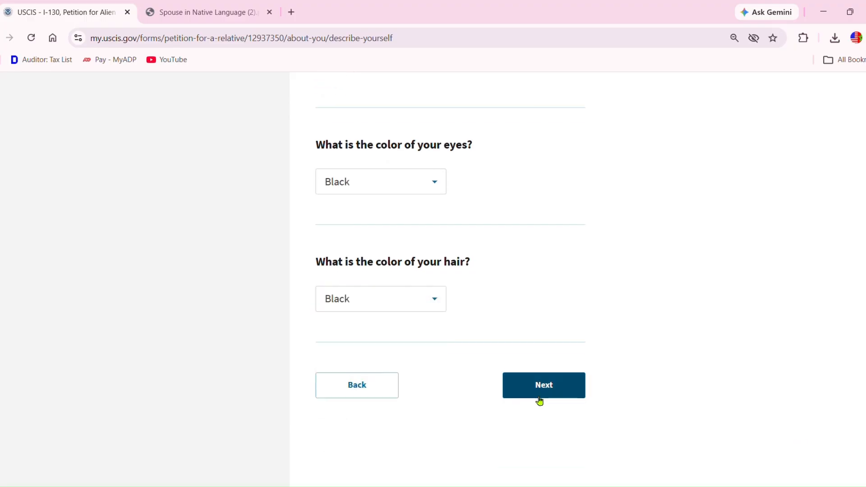
click(544, 395)
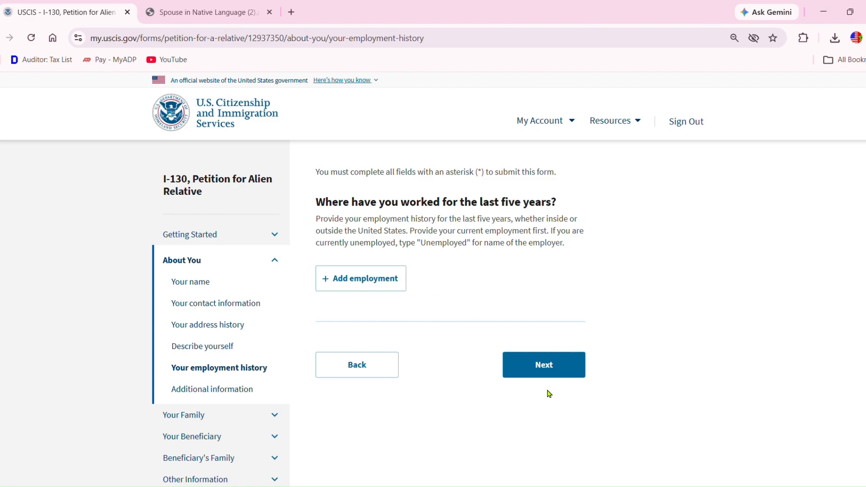
- Add an employment entry for ATA with its street address, city, state and ZIP in Indiana, United States
click(375, 287)
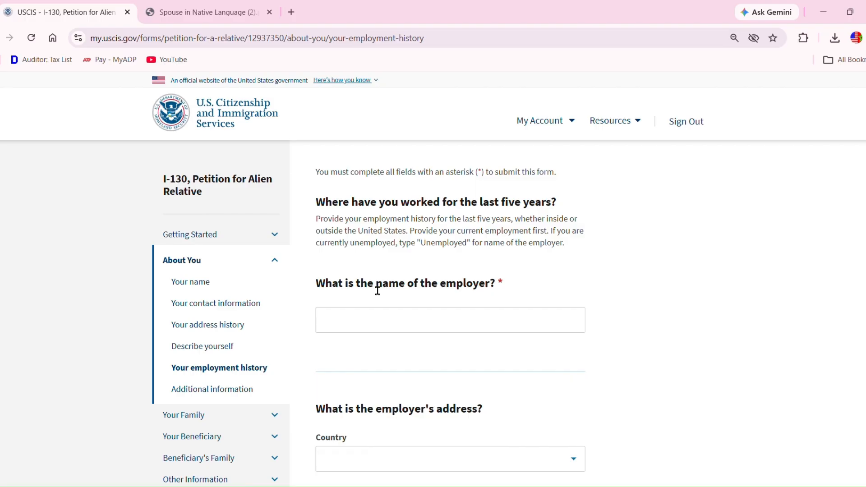
click(369, 329)
text(ATA)
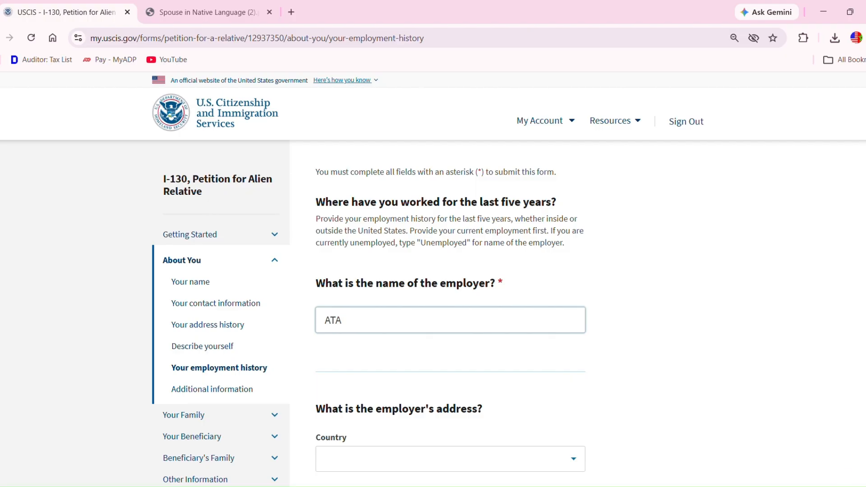
scroll(433, 279, down, 5)
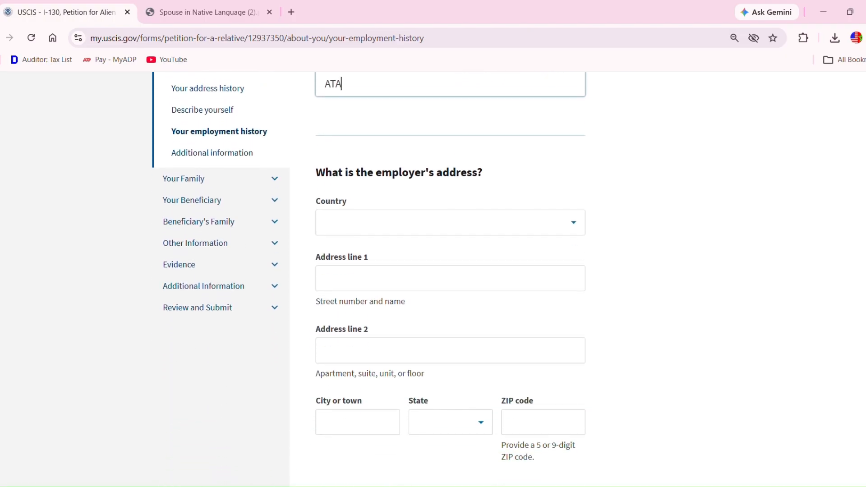
click(351, 226)
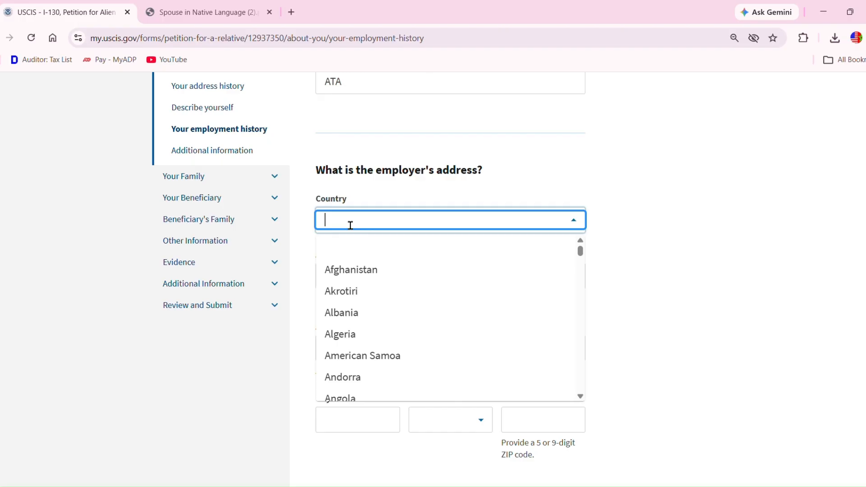
text(un)
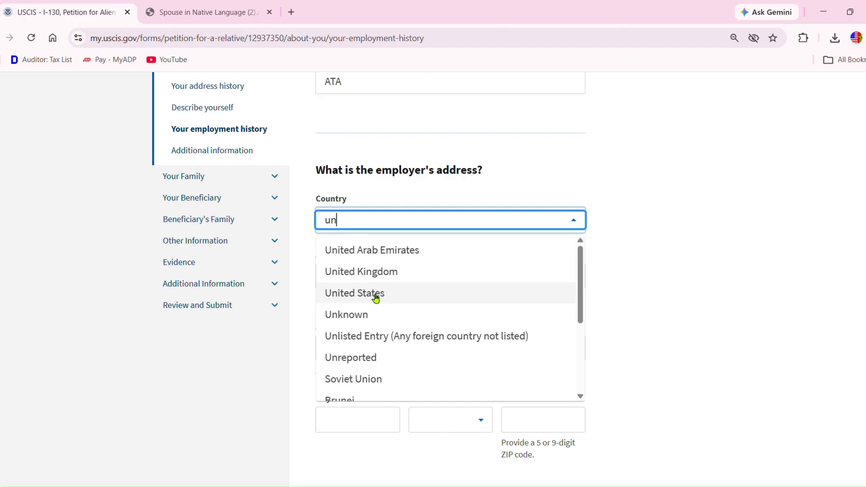
click(376, 295)
click(361, 285)
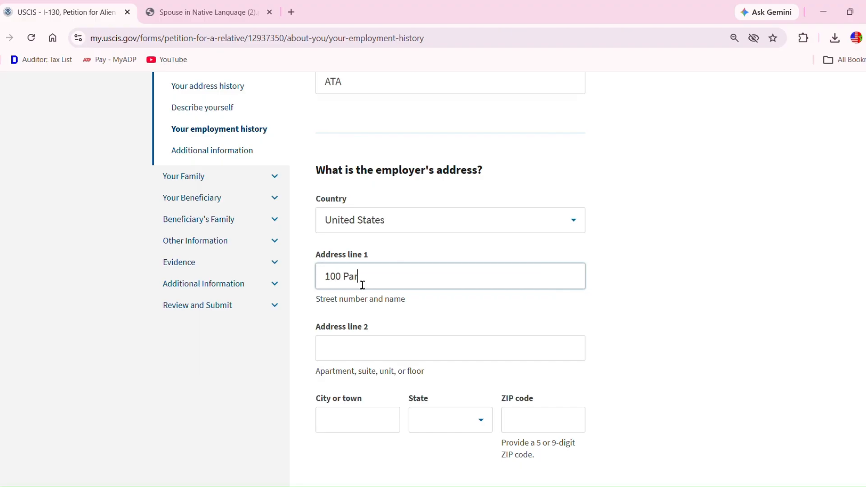
click(385, 420)
text(Se)
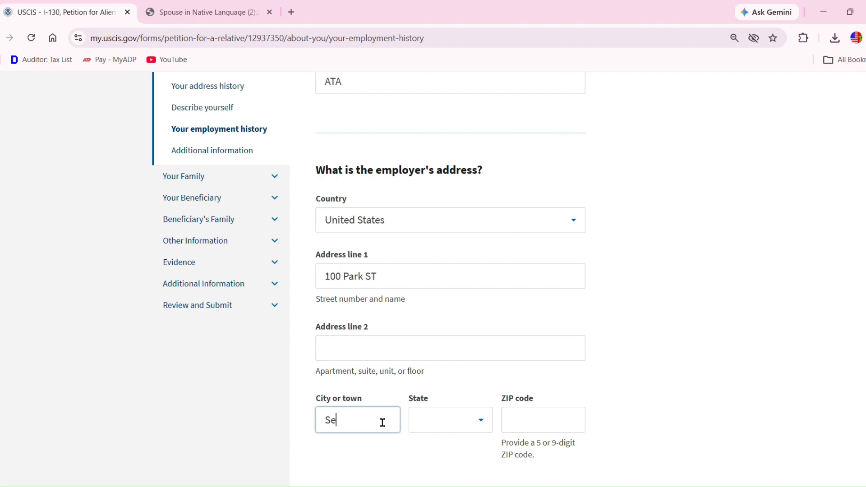
text(ymour)
click(471, 431)
text(i)
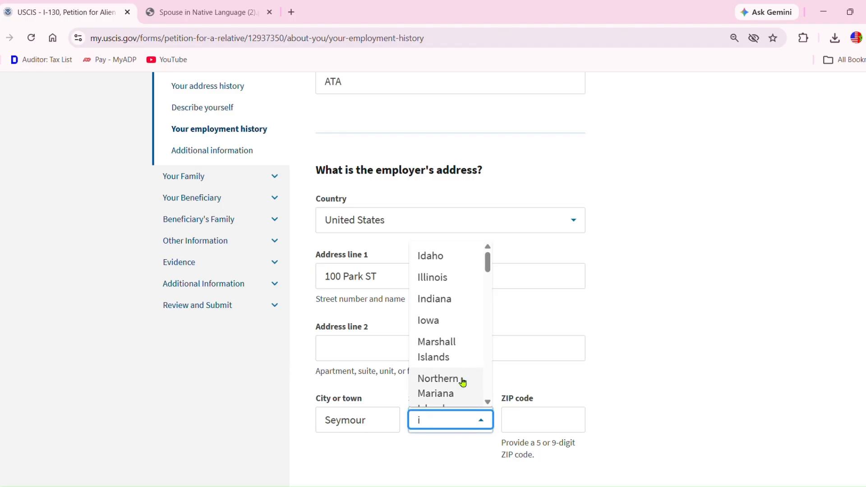
click(450, 302)
click(518, 420)
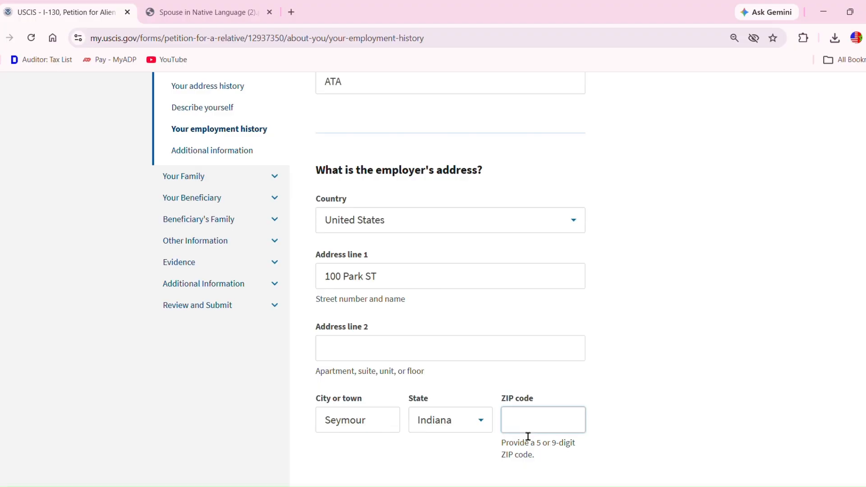
text(47274)
- Give the ATA job occupation IT, from 01/01/2020 to Present, and save it
scroll(850, 477, down, 6)
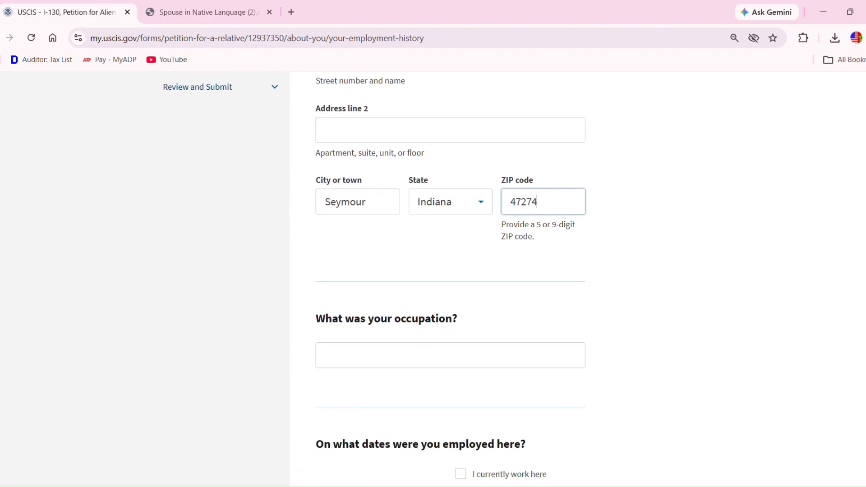
click(414, 325)
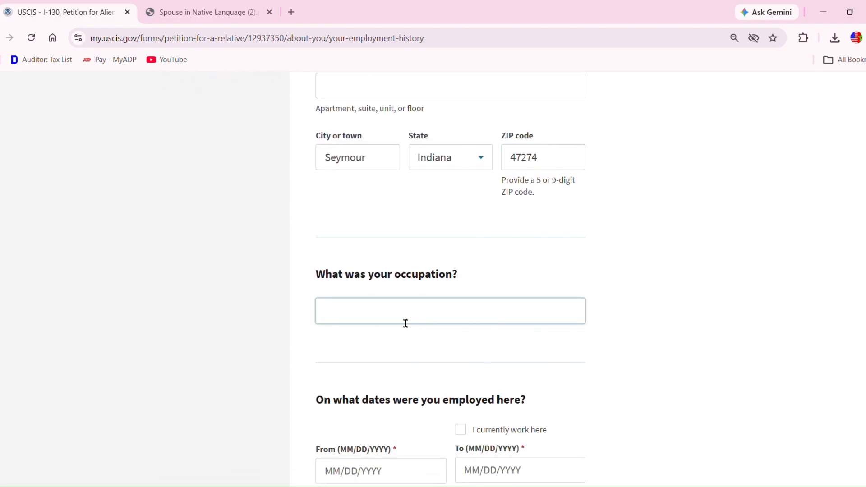
text(IT)
scroll(770, 419, down, 2)
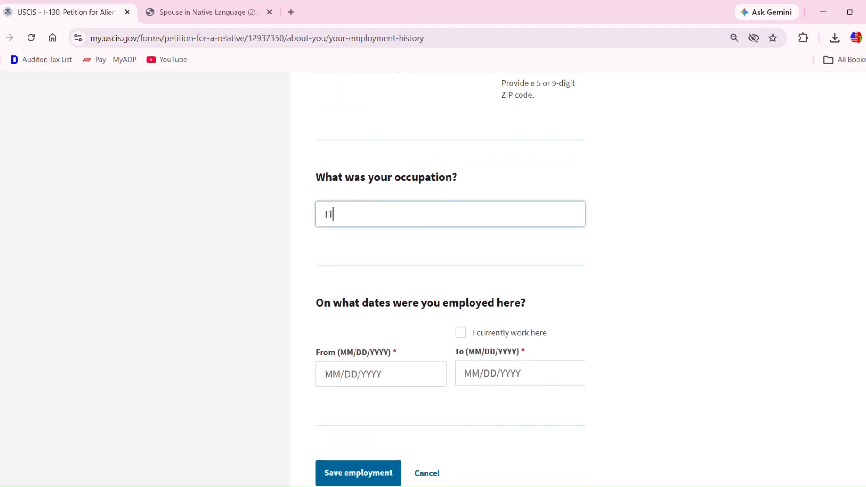
scroll(451, 277, down, 1)
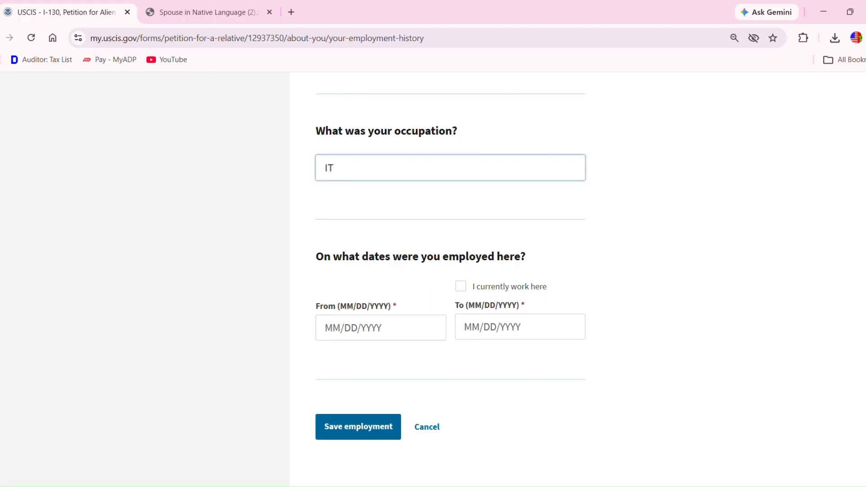
click(349, 337)
text(01/01/2020)
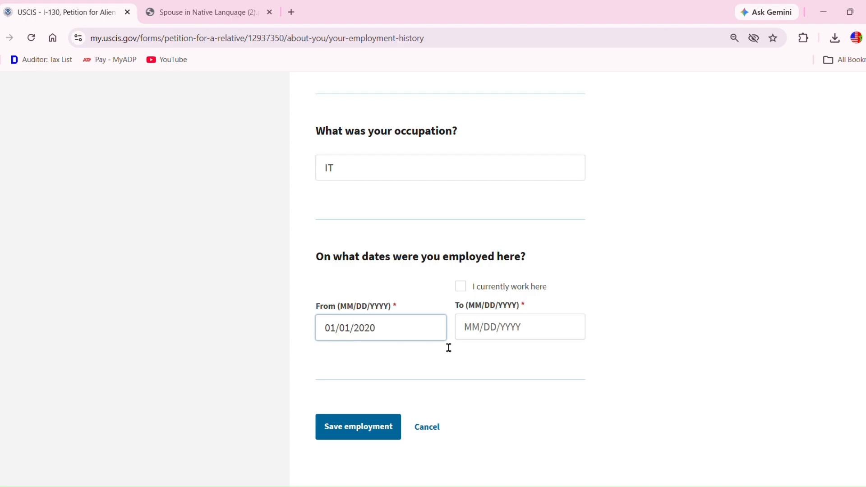
click(461, 288)
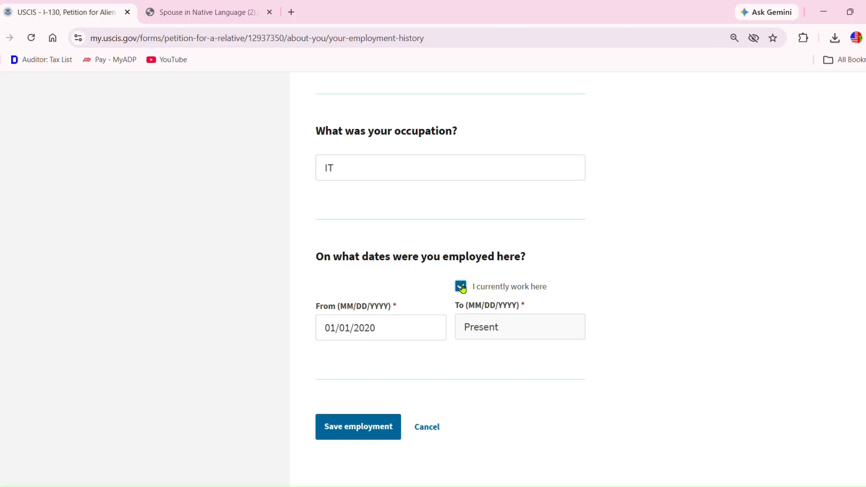
click(353, 428)
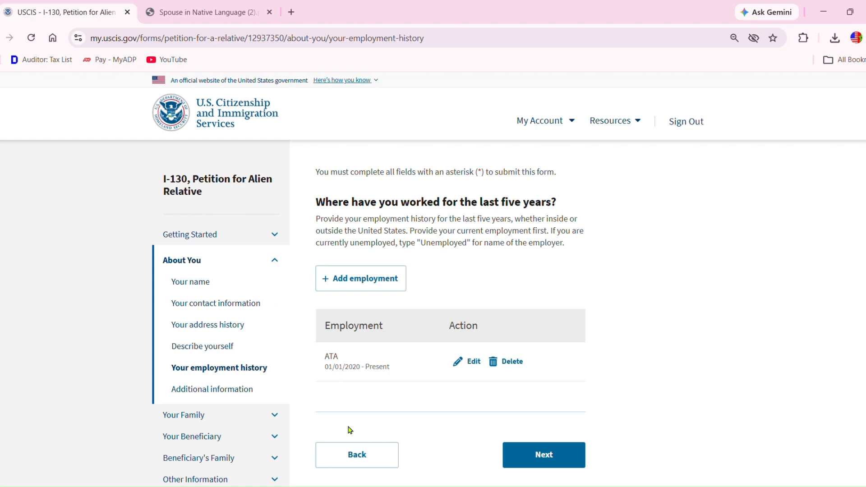
- On Additional information, choose 'I am a US Citizen' and answer No to the adoption question
click(546, 455)
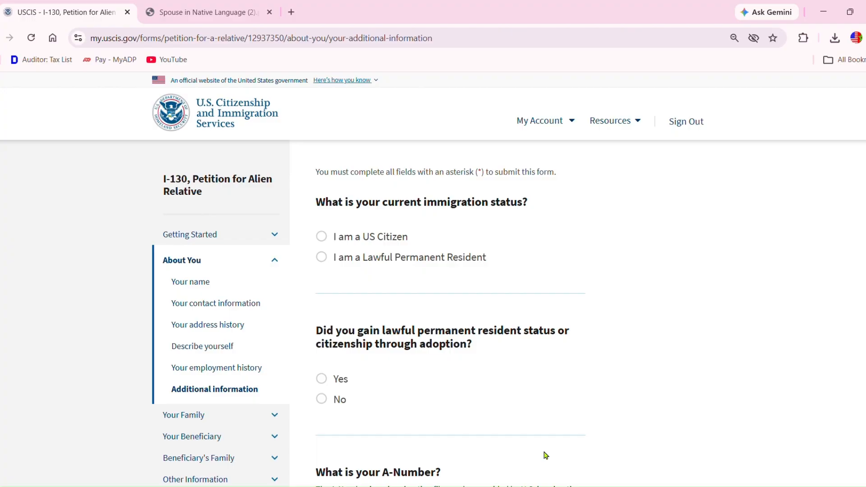
click(323, 238)
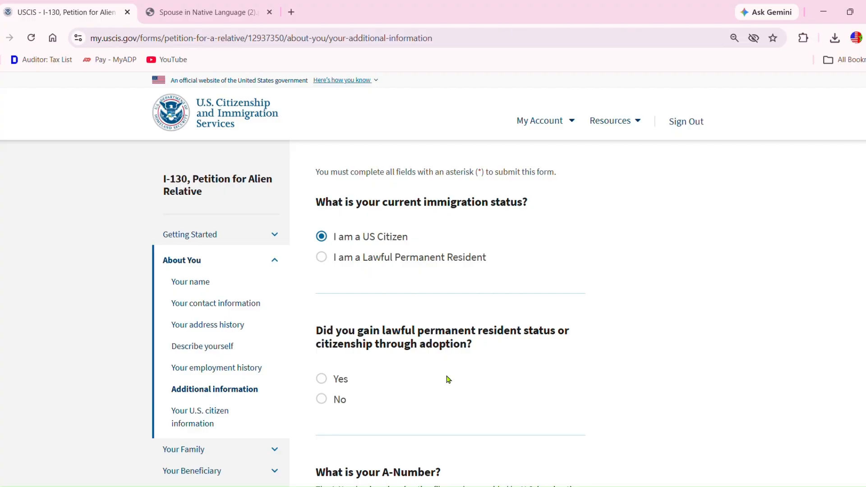
click(323, 402)
scroll(433, 279, down, 4)
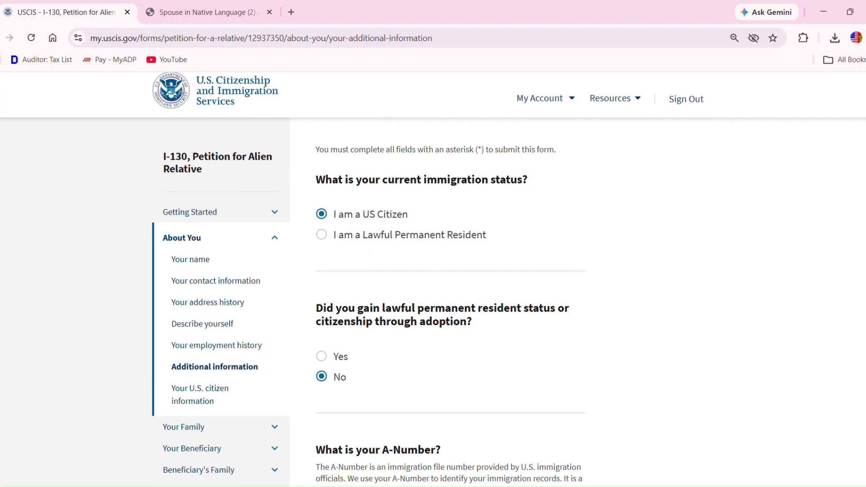
scroll(433, 279, down, 3)
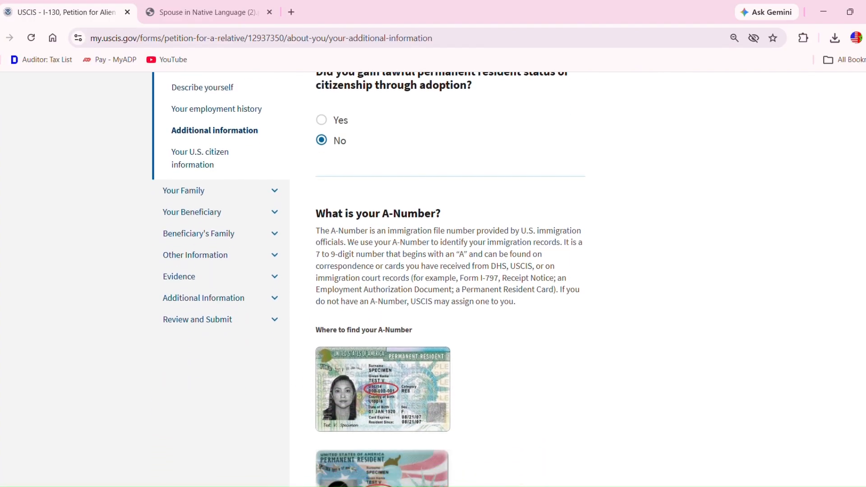
- Scroll down to the A-Number question and switch to the reference PDF tab
scroll(433, 279, down, 1)
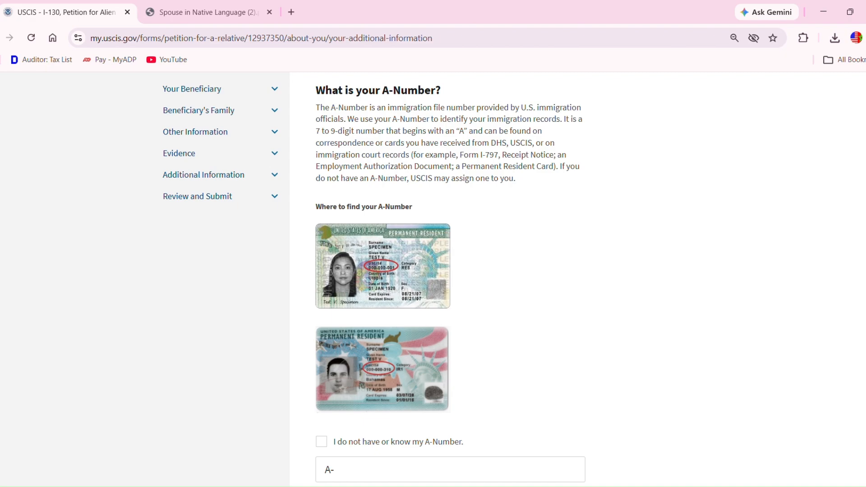
scroll(855, 470, down, 3)
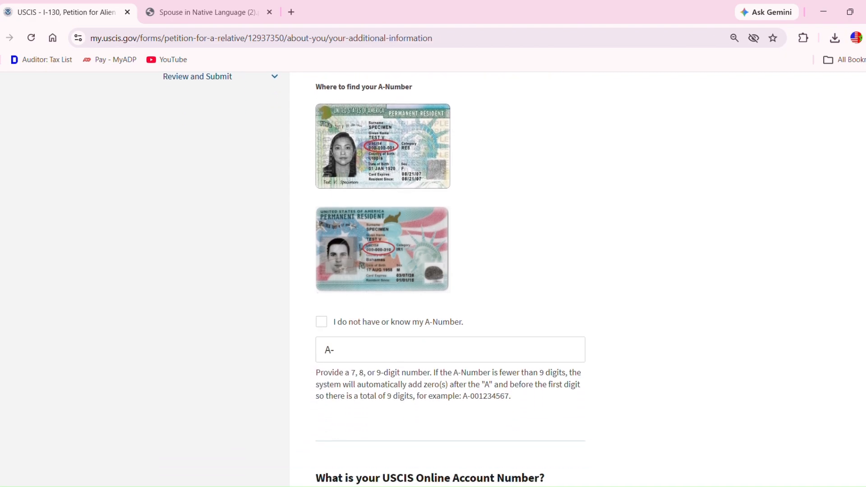
click(209, 9)
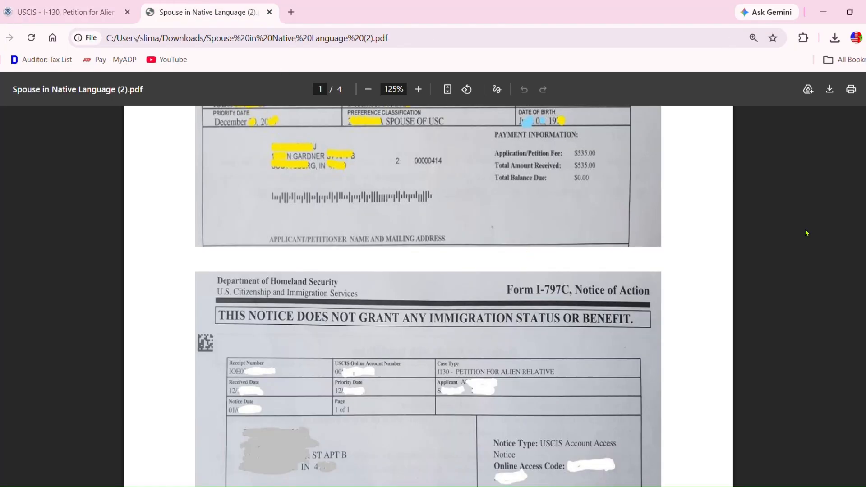
- Page the PDF to the naturalization certificate's registration number, then return to the I-130 tab
scroll(429, 293, down, 4)
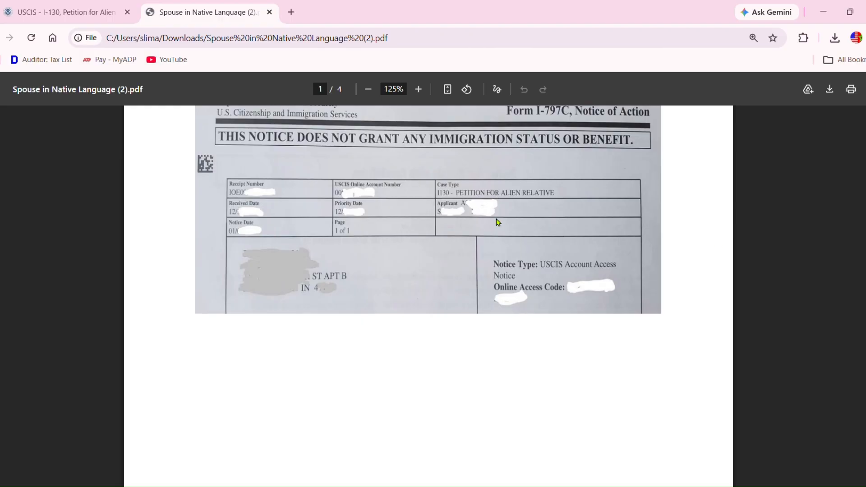
scroll(499, 221, down, 1)
scroll(429, 293, down, 10)
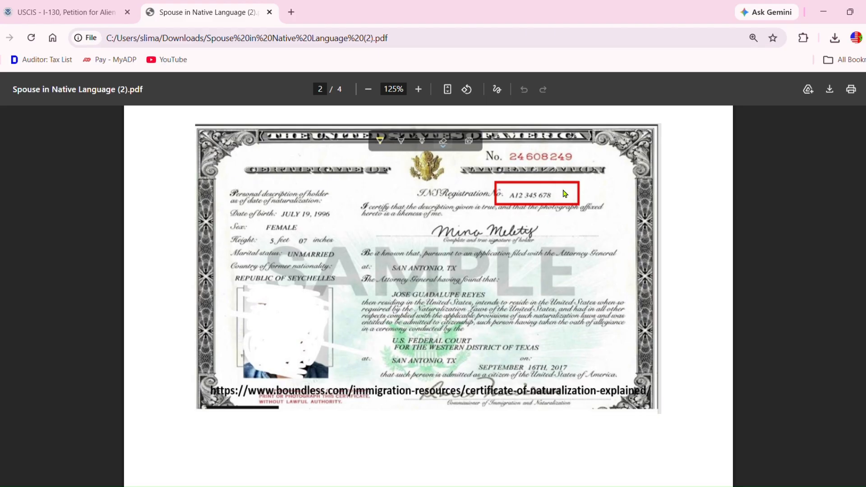
click(89, 14)
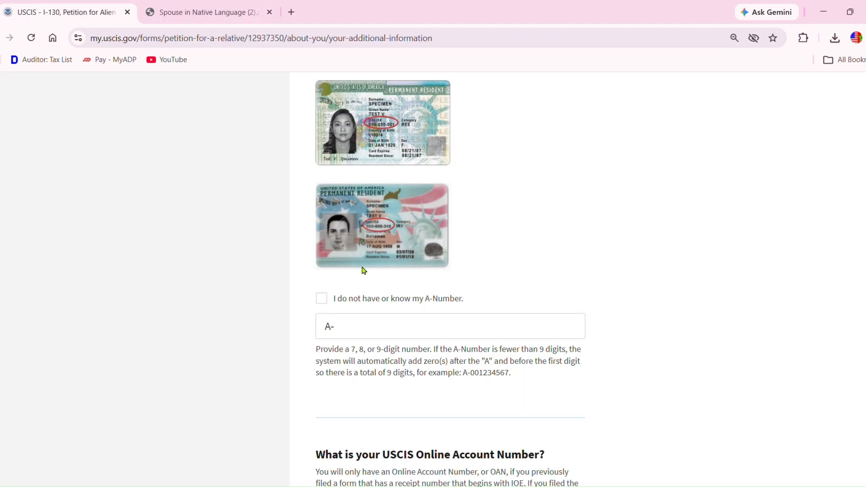
- Enter the petitioner's A-Number from the certificate and scroll to the SSN question
click(370, 328)
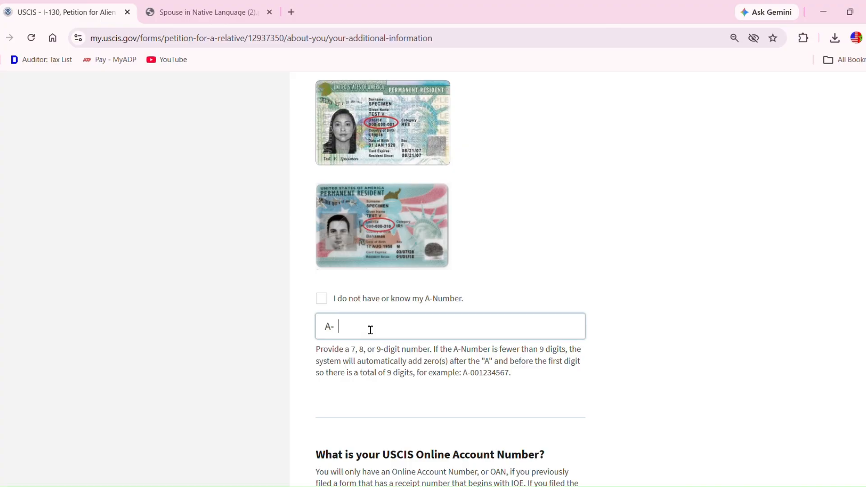
text(05)
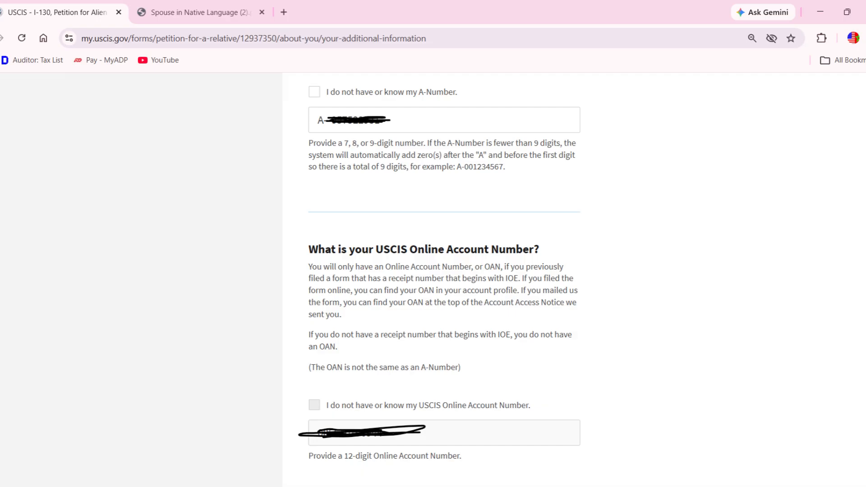
scroll(445, 271, down, 8)
click(366, 222)
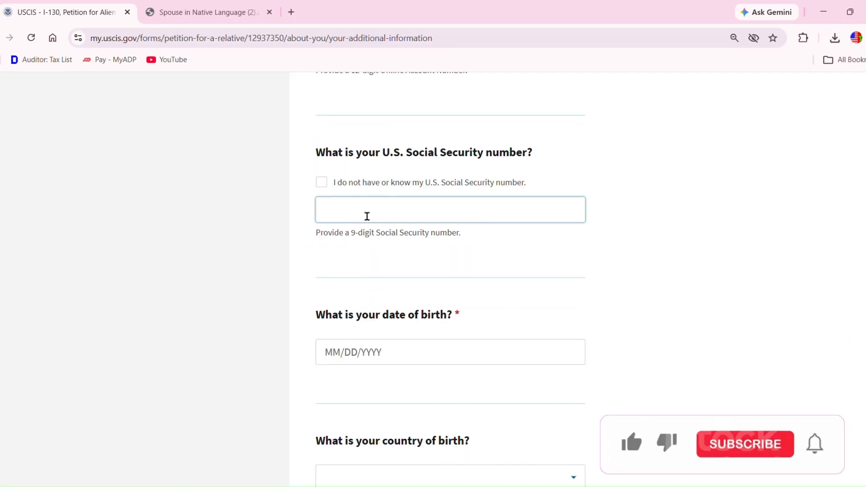
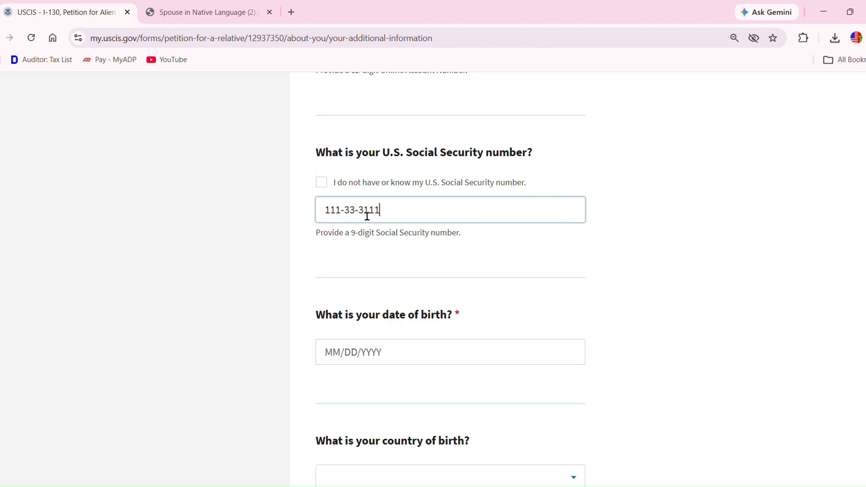
click(642, 268)
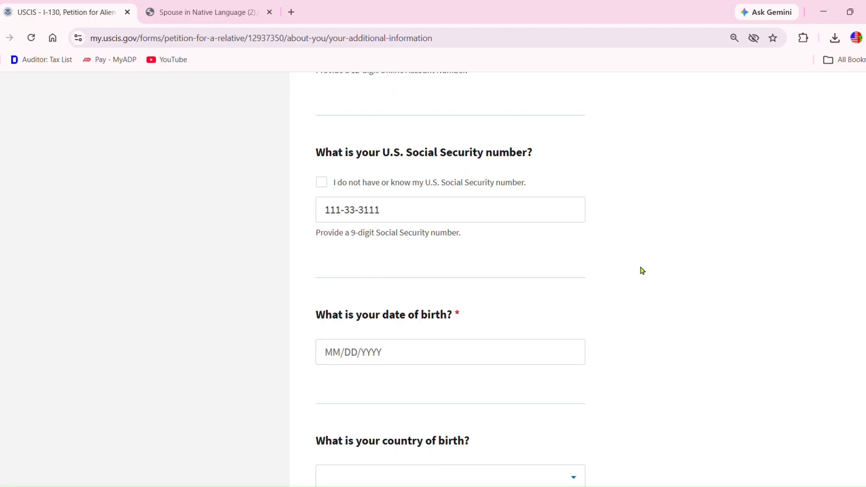
click(431, 349)
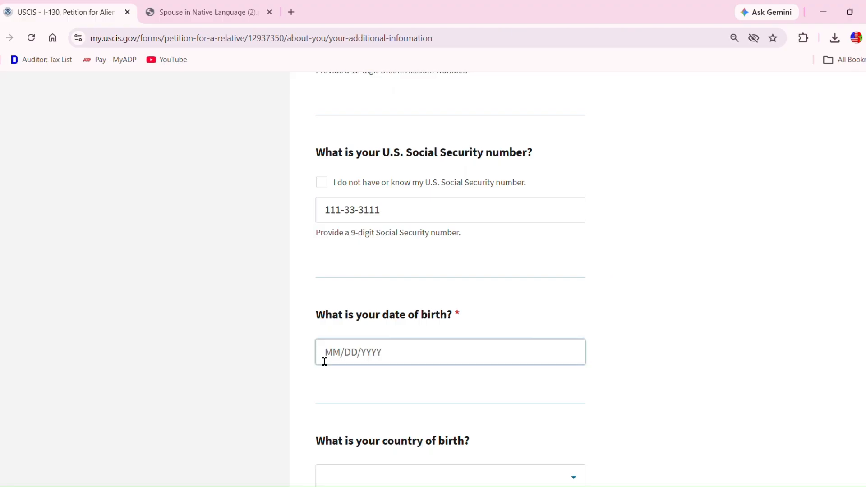
click(341, 360)
- Set the birthplace to Khenifra, Morocco and continue to the U.S. citizen information page
scroll(451, 280, down, 4)
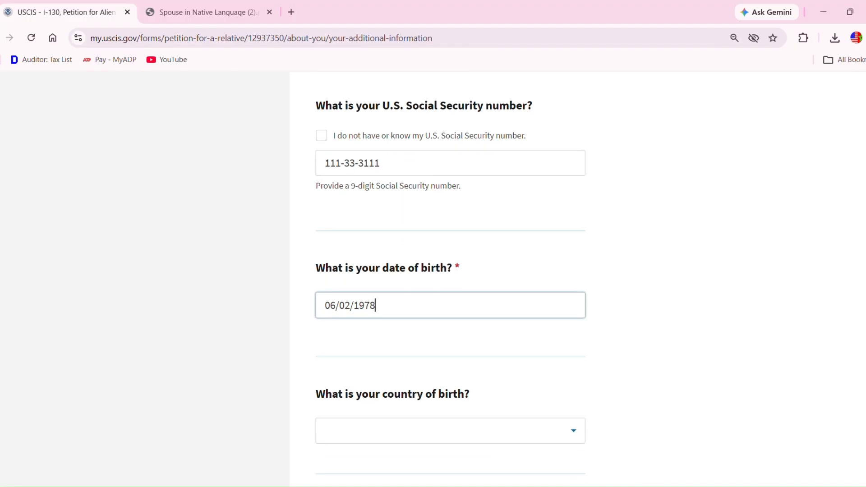
scroll(476, 352, down, 2)
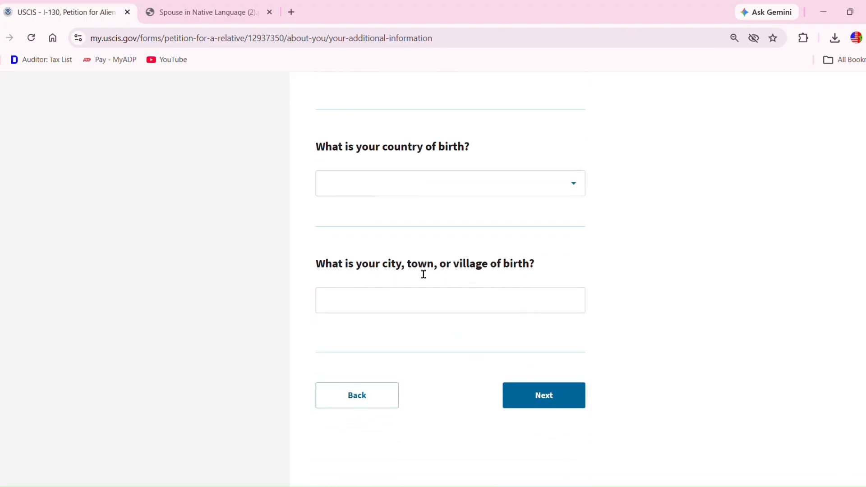
click(366, 182)
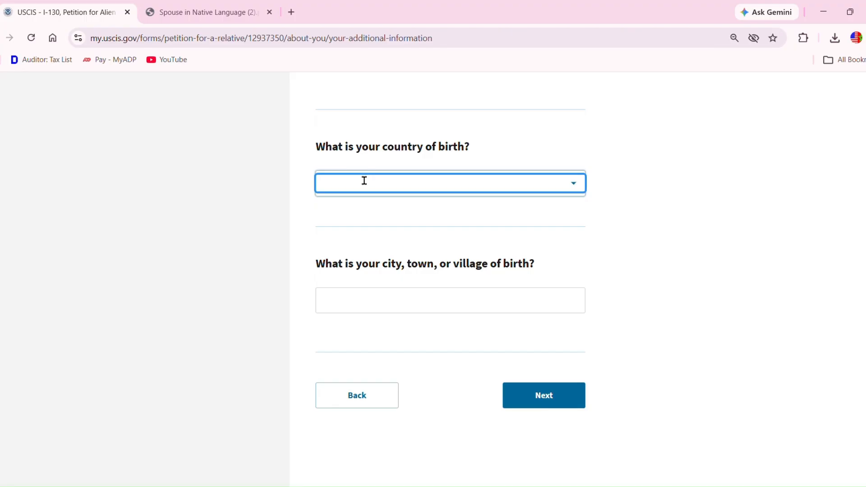
text(mor)
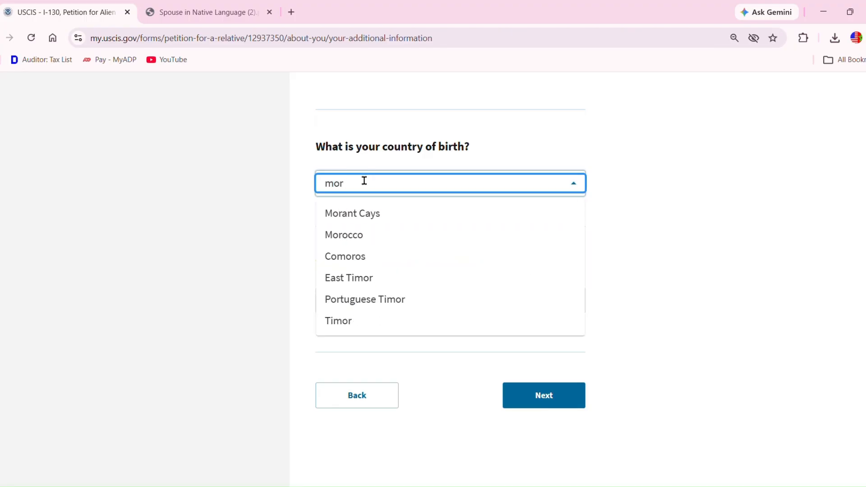
click(357, 235)
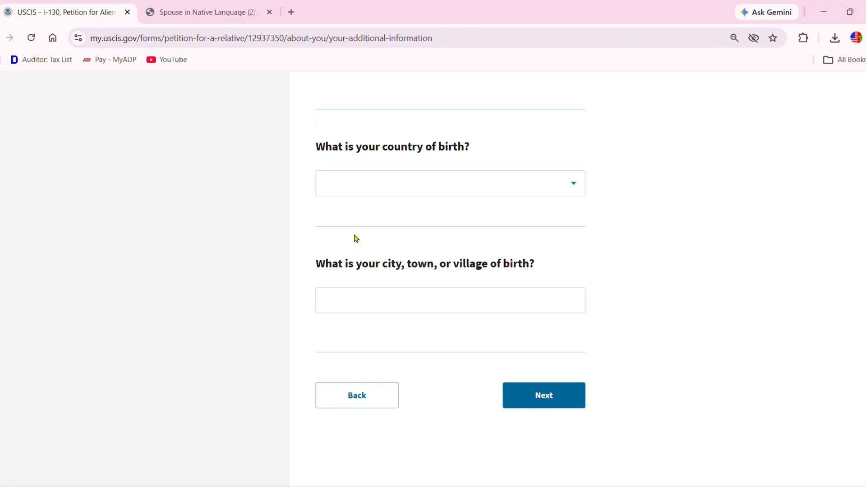
click(434, 309)
text(Khen)
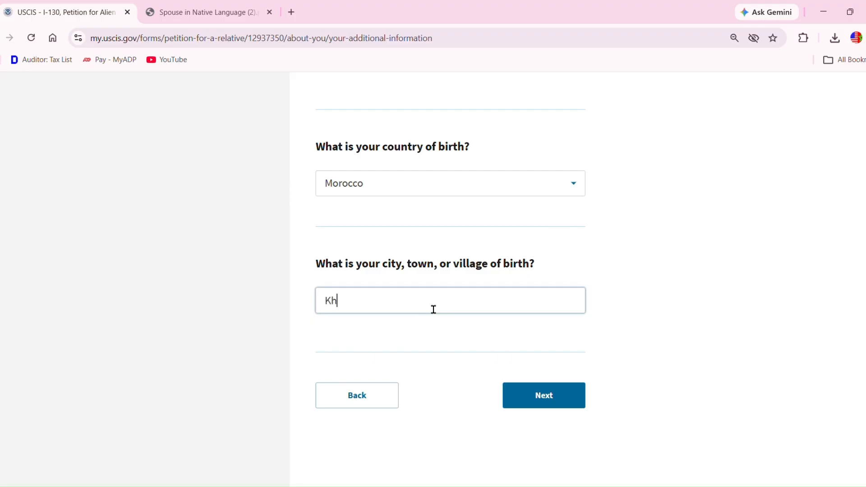
text(ifra)
key(ctrl+a)
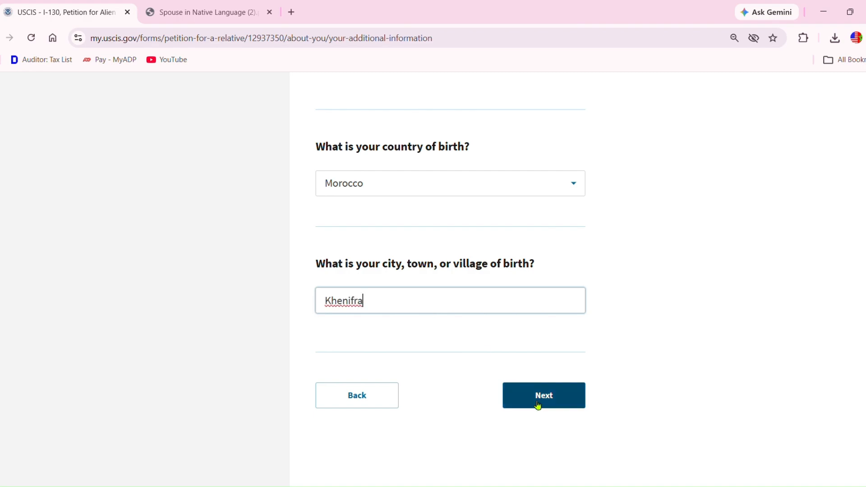
click(540, 406)
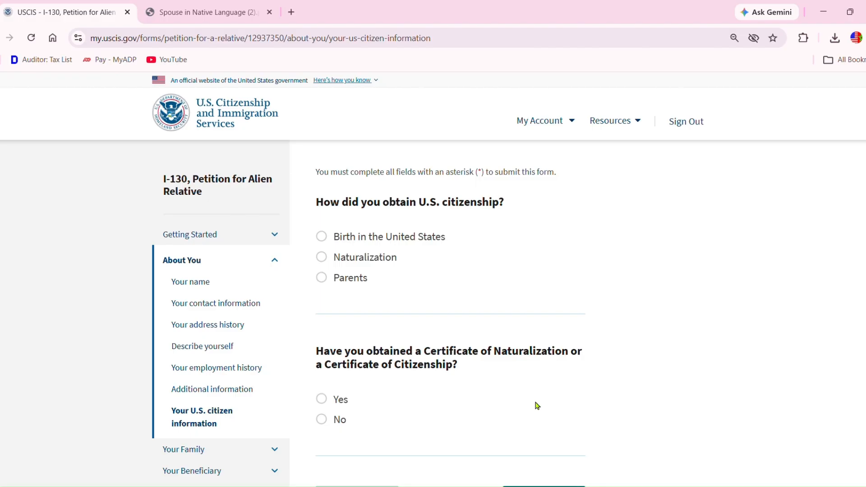
- Mark citizenship as obtained through Naturalization and answer Yes to having a certificate
click(323, 258)
click(322, 400)
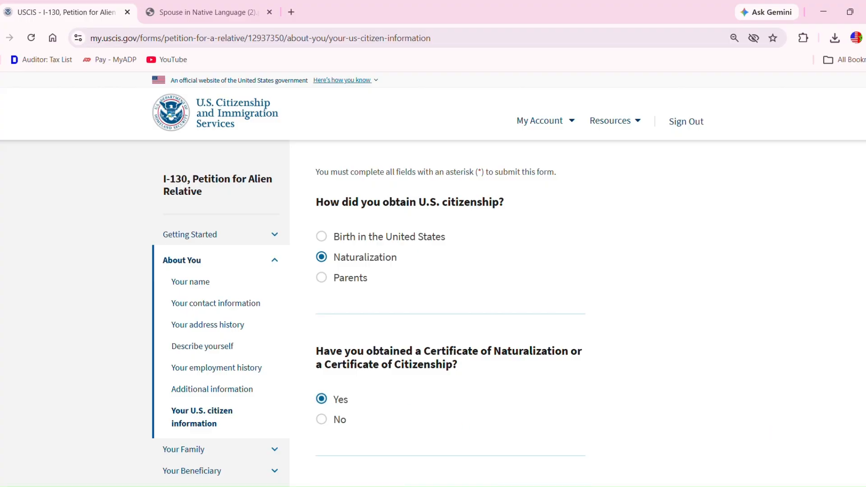
scroll(433, 271, down, 5)
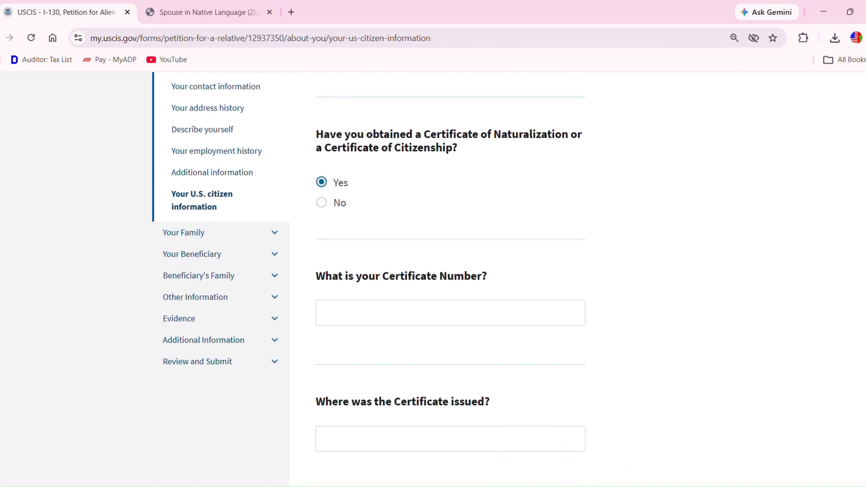
scroll(433, 271, down, 1)
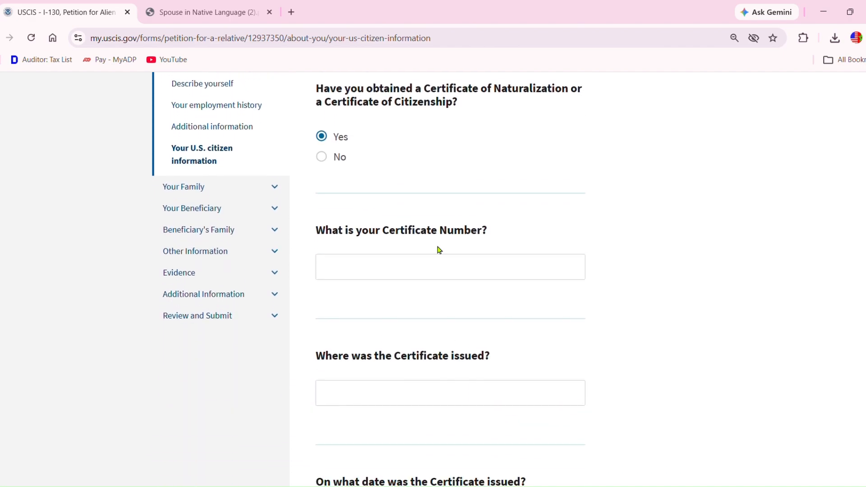
- Enter the naturalization certificate number from the PDF and Indianapolis as the place of issue
click(195, 11)
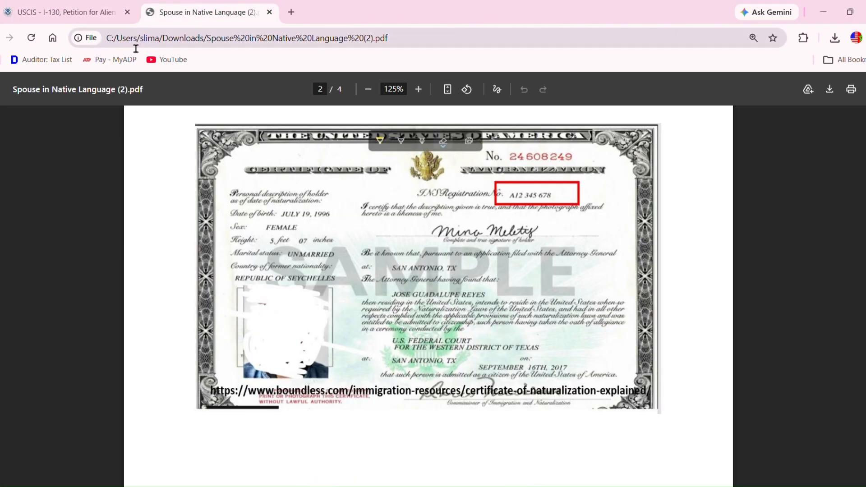
click(90, 18)
click(357, 279)
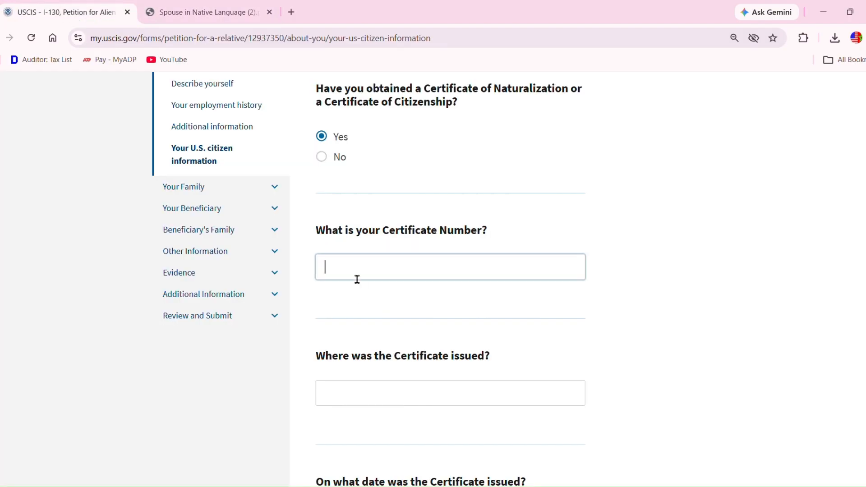
click(354, 390)
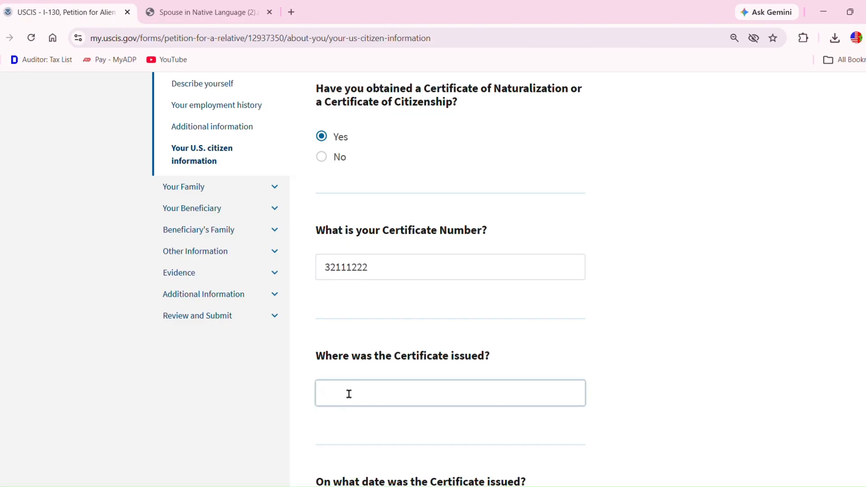
text(Indianapolis)
- Enter 01/01/2017 as the certificate issue date after checking the PDF, then continue
scroll(735, 420, down, 2)
scroll(451, 279, down, 3)
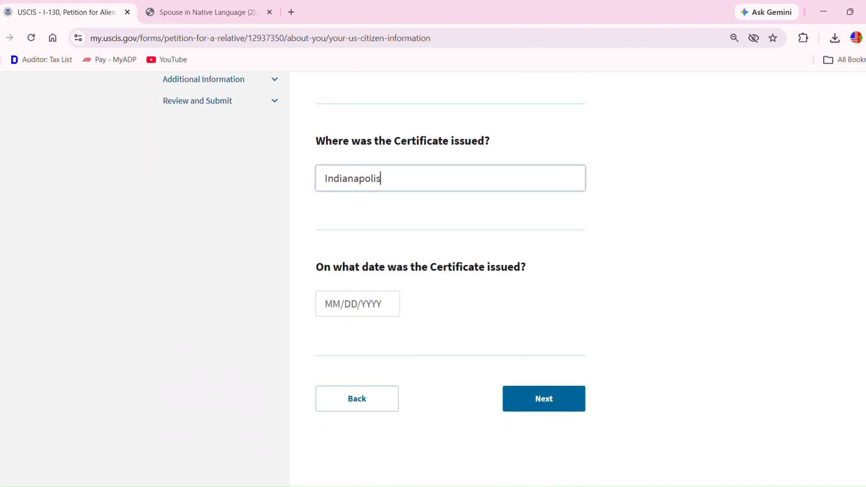
click(212, 17)
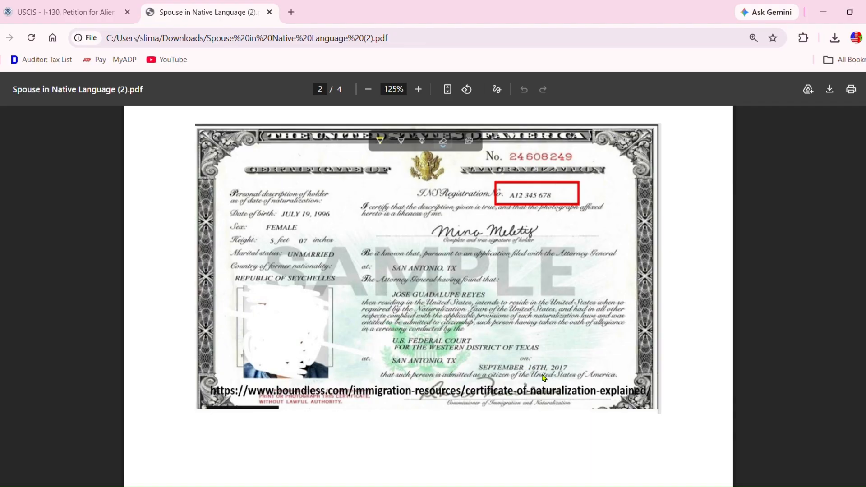
click(89, 18)
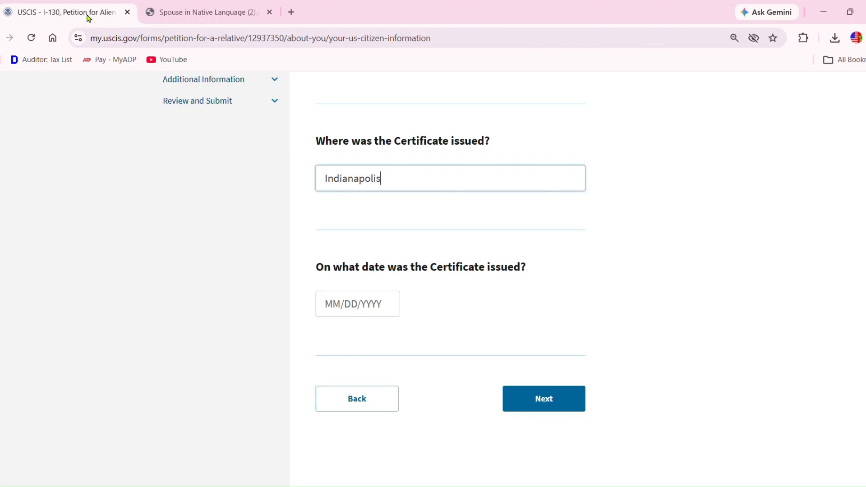
click(341, 314)
text(01/01/2017)
click(560, 410)
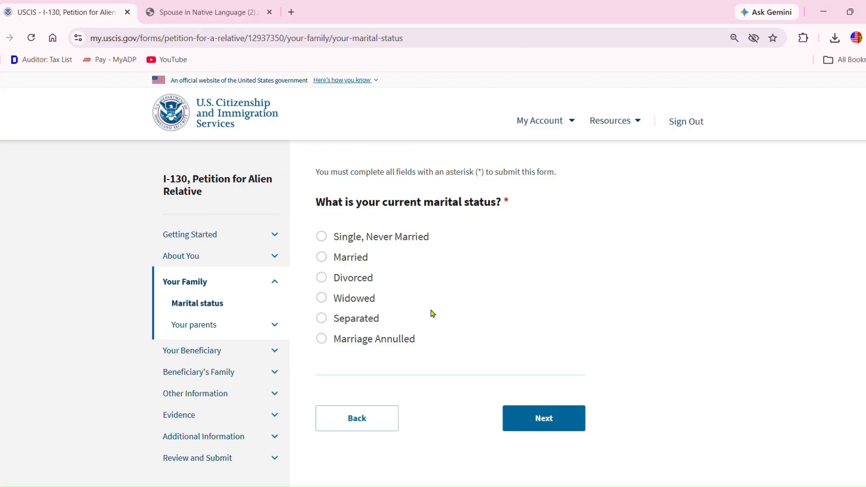
- Set marital status to Married, married 1 time, and go to the Current spouse page
click(326, 261)
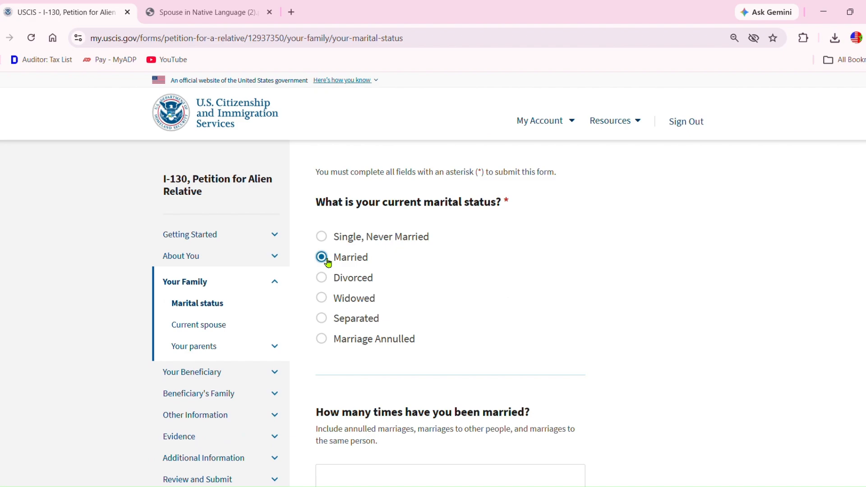
scroll(433, 279, down, 2)
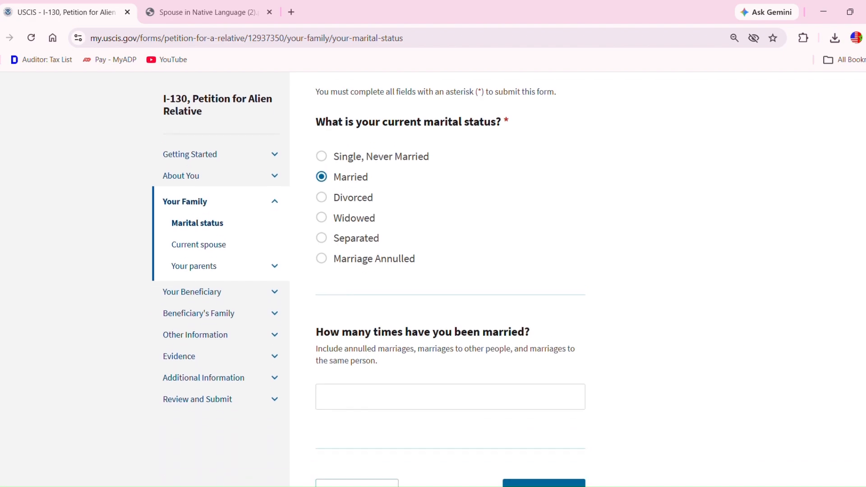
scroll(434, 280, down, 1)
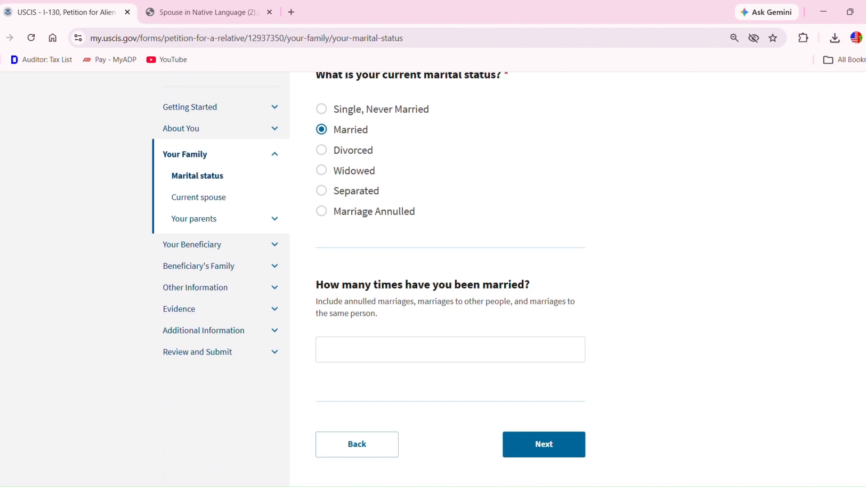
click(353, 358)
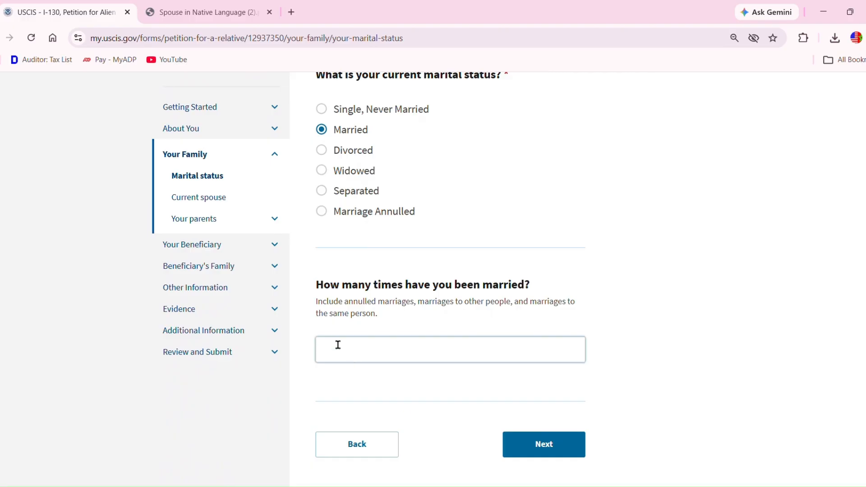
text(1)
click(544, 439)
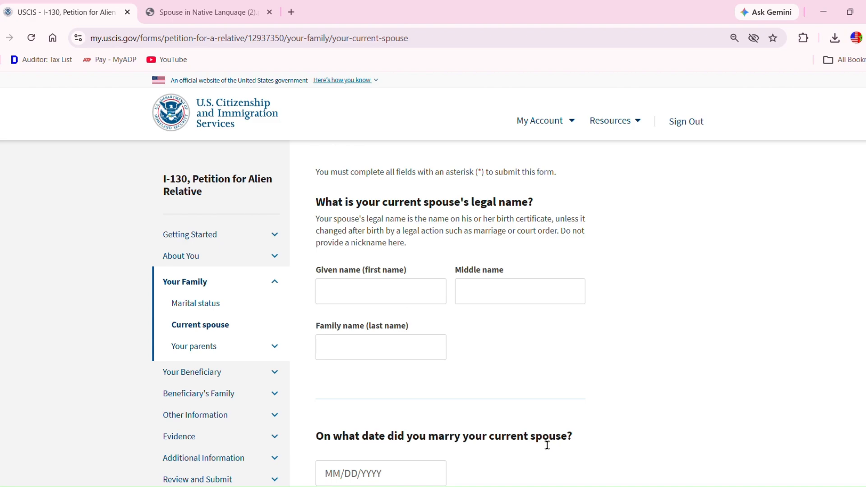
- Enter the spouse's first and last name and the marriage date 01/01/2026
click(373, 295)
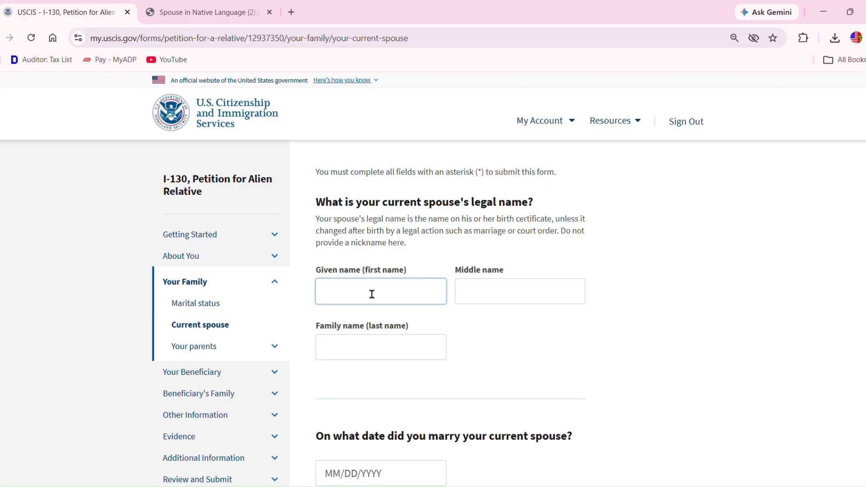
click(409, 348)
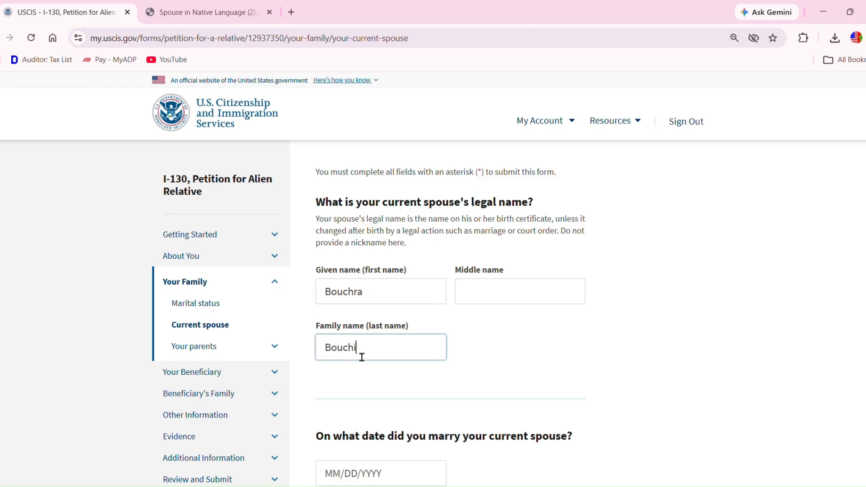
scroll(362, 358, down, 1)
scroll(434, 280, down, 4)
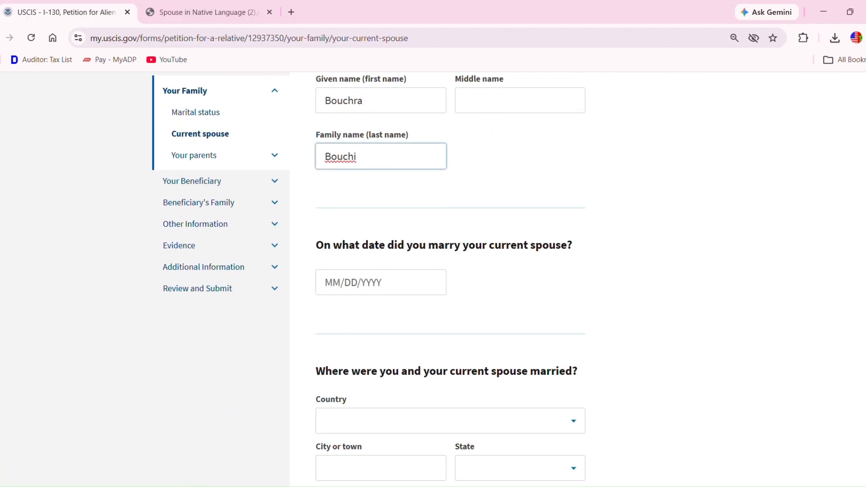
click(348, 288)
text(01/)
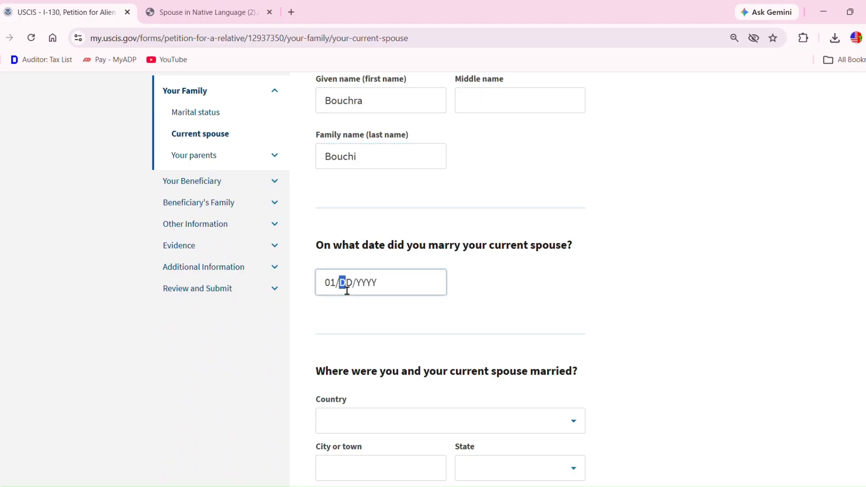
text(01/2026)
- Record the marriage place as Khenifra, Morocco and continue to the parents page
scroll(369, 277, down, 3)
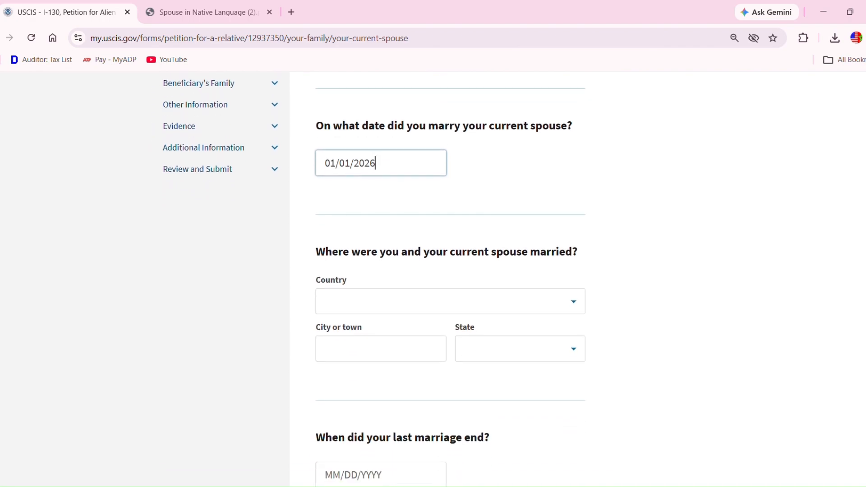
click(504, 312)
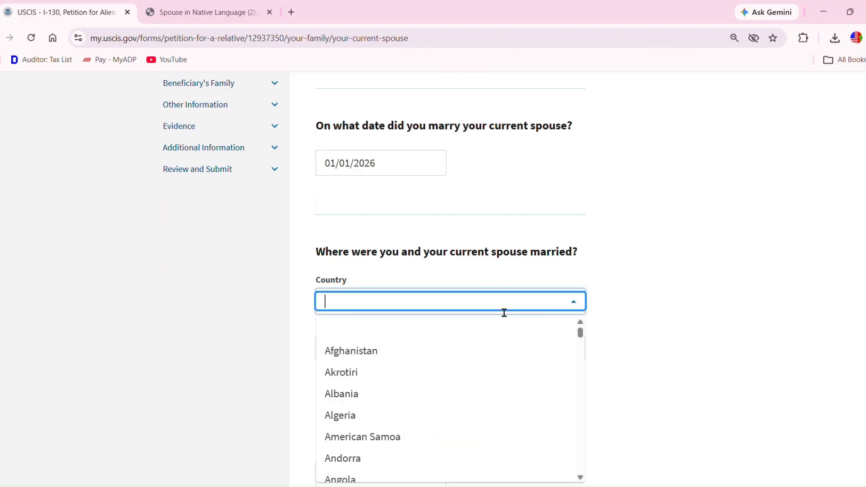
text(mor)
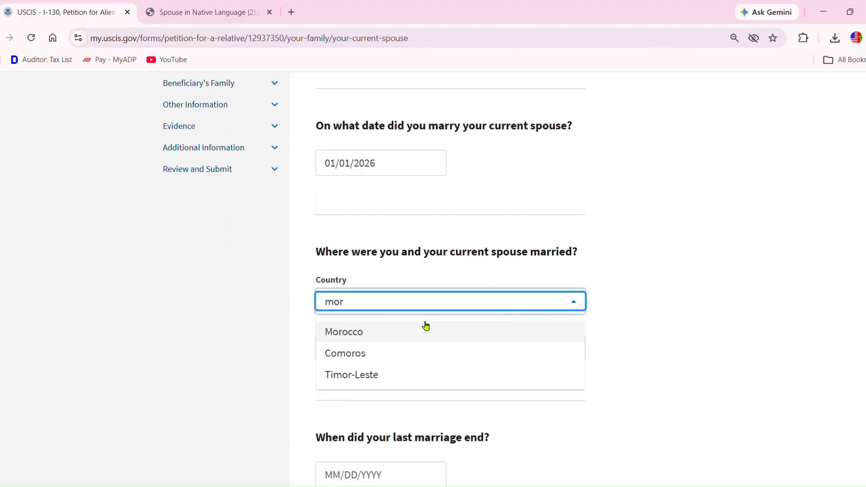
click(396, 338)
click(398, 343)
text(Kh)
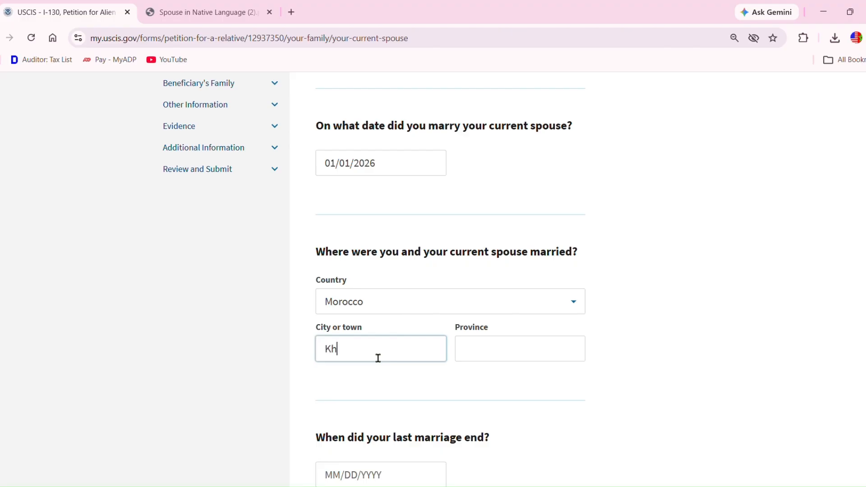
text(enifra)
click(494, 363)
text(Khenifra)
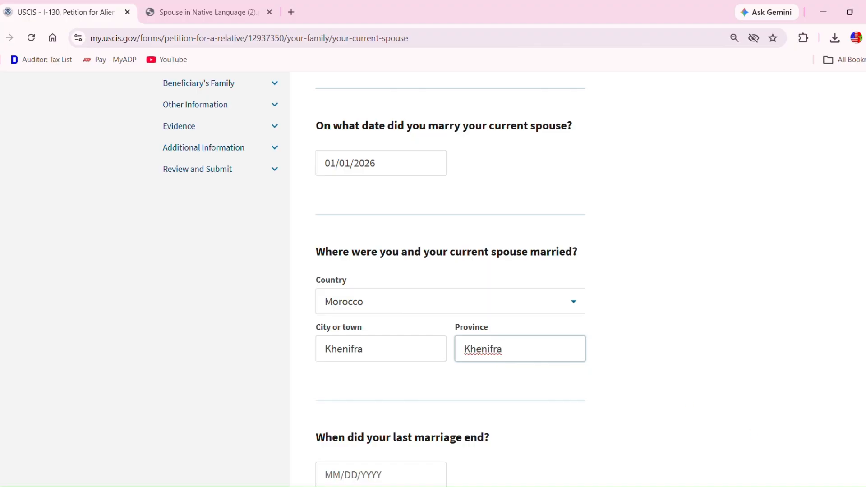
scroll(451, 279, down, 2)
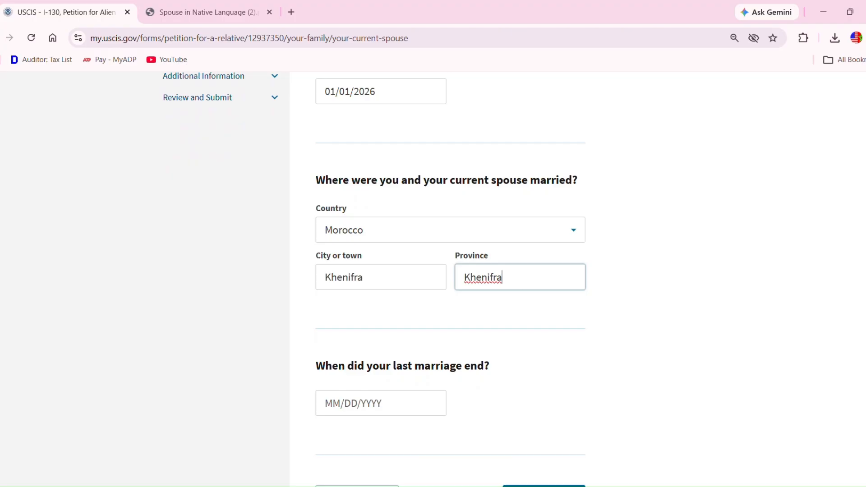
scroll(452, 280, down, 2)
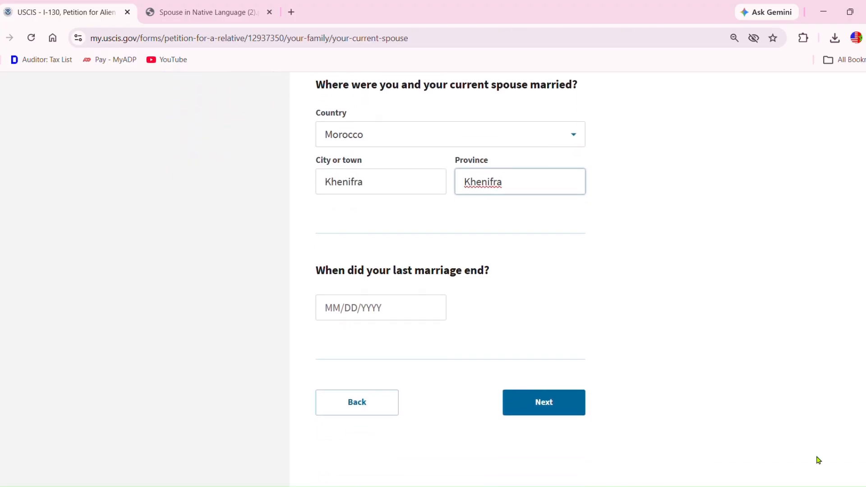
click(569, 404)
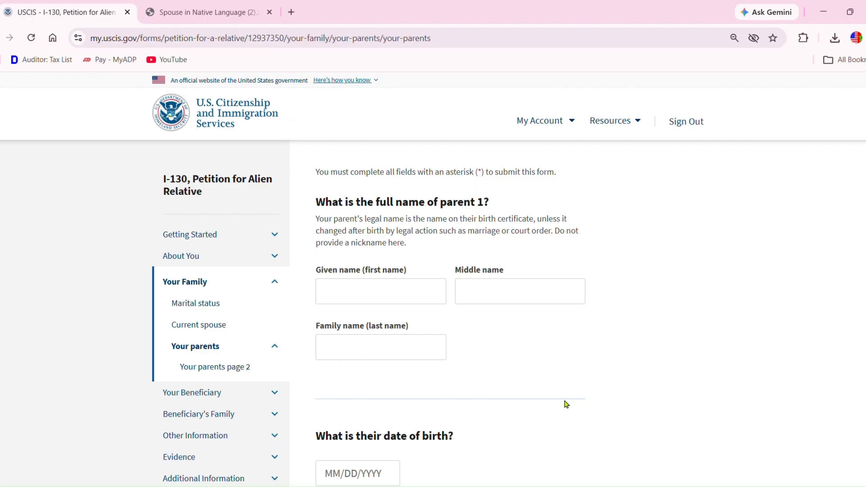
- Enter parent 1's first and last name, birth date 01/01/1945, and gender Male
click(362, 292)
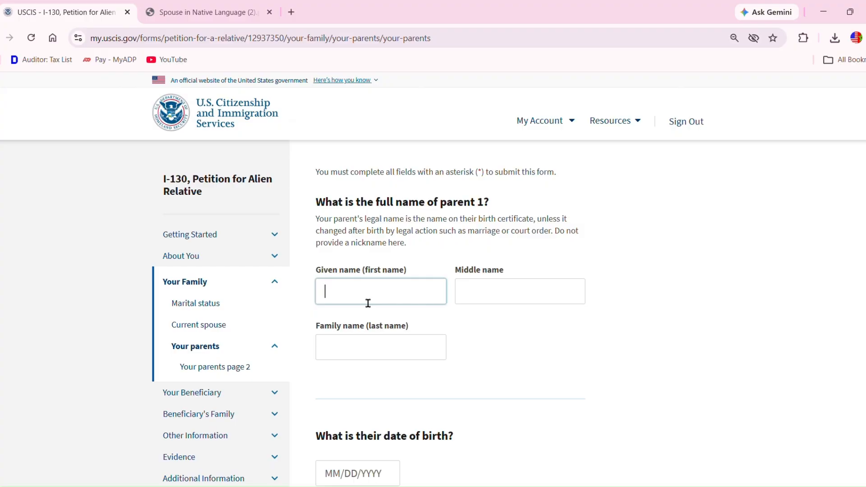
click(402, 343)
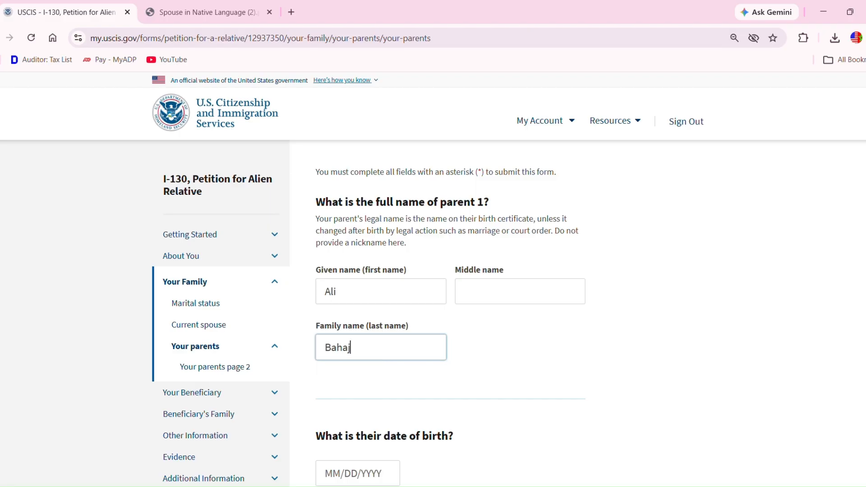
scroll(382, 357, down, 2)
scroll(778, 452, down, 3)
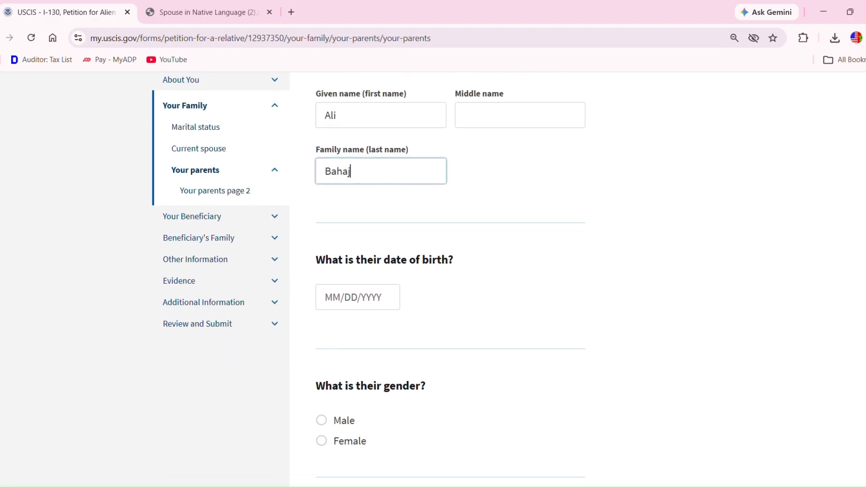
click(353, 287)
text(0)
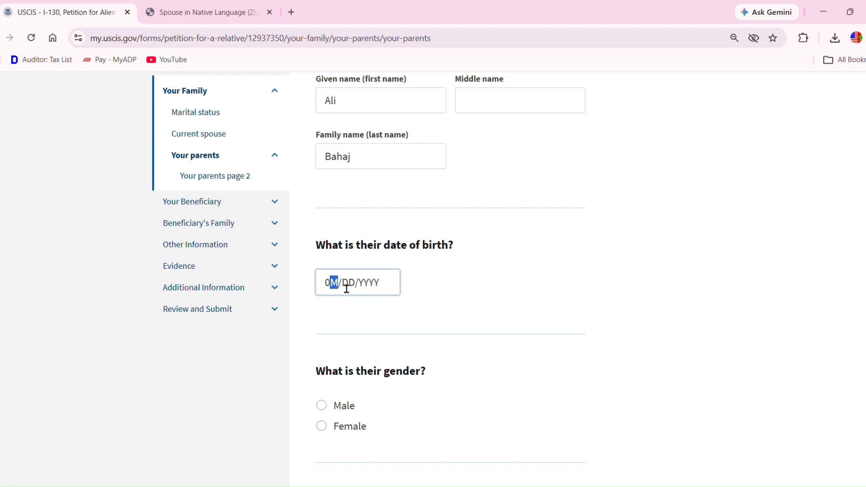
text(1/01/1945)
click(321, 407)
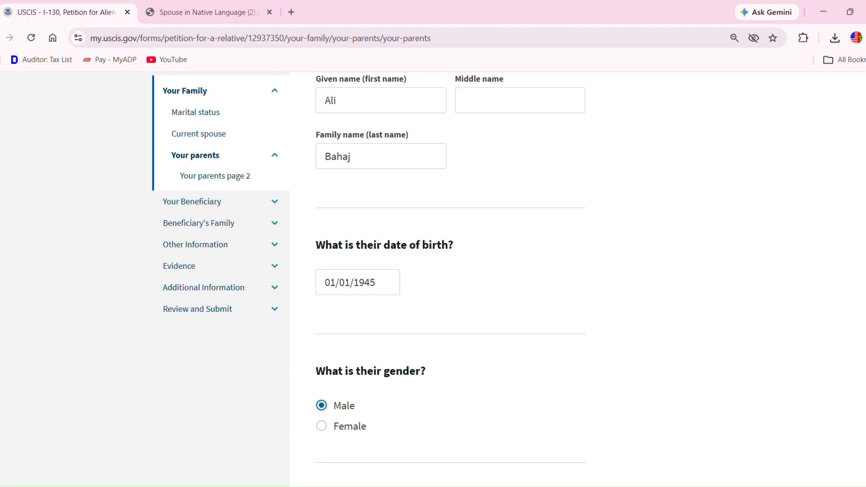
- Set parent 1's birth country to Morocco and residence to Khenifra, Morocco, then continue
scroll(451, 276, down, 5)
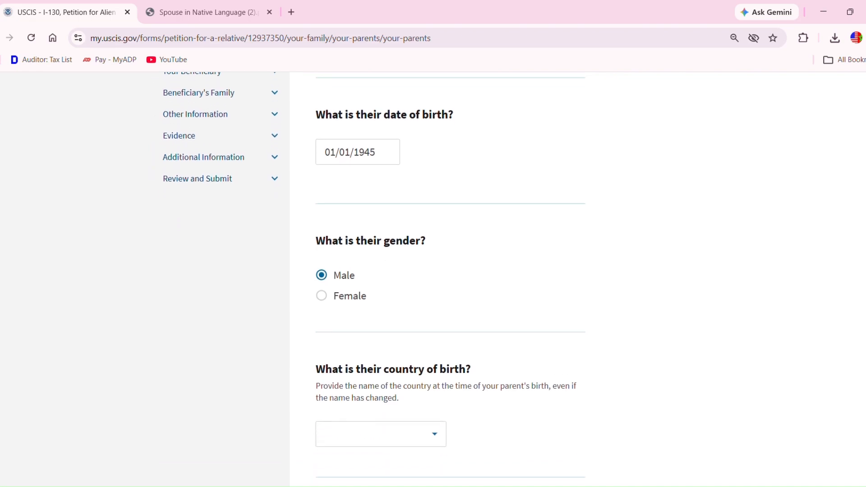
scroll(450, 276, down, 3)
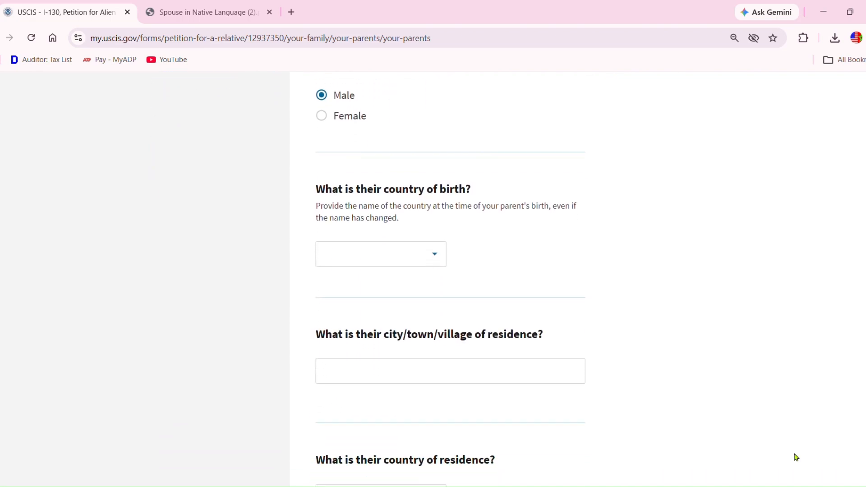
click(399, 265)
text(m)
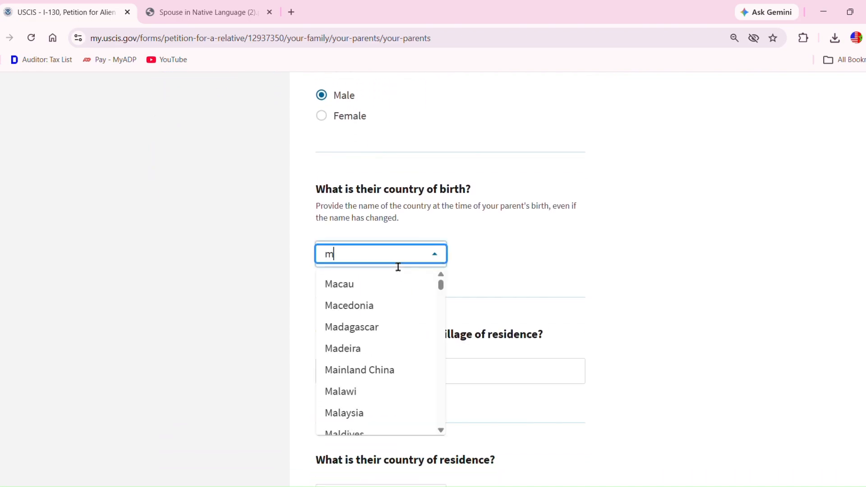
text(or)
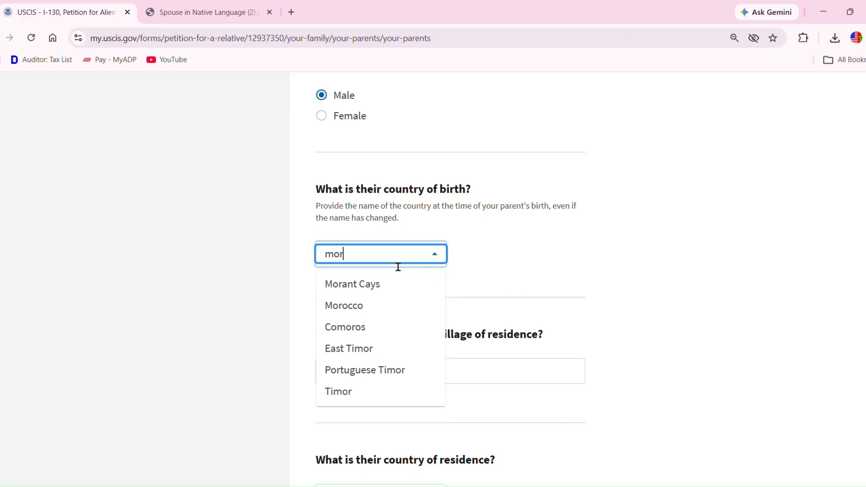
double_click(358, 306)
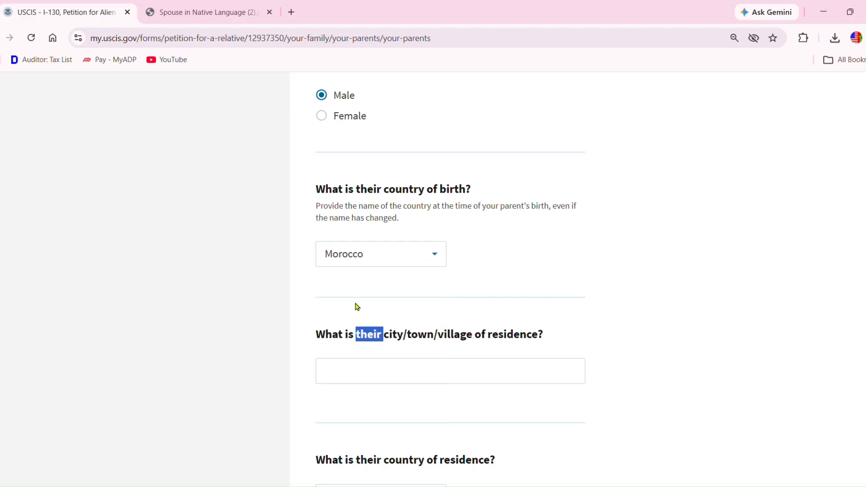
click(390, 383)
text(K)
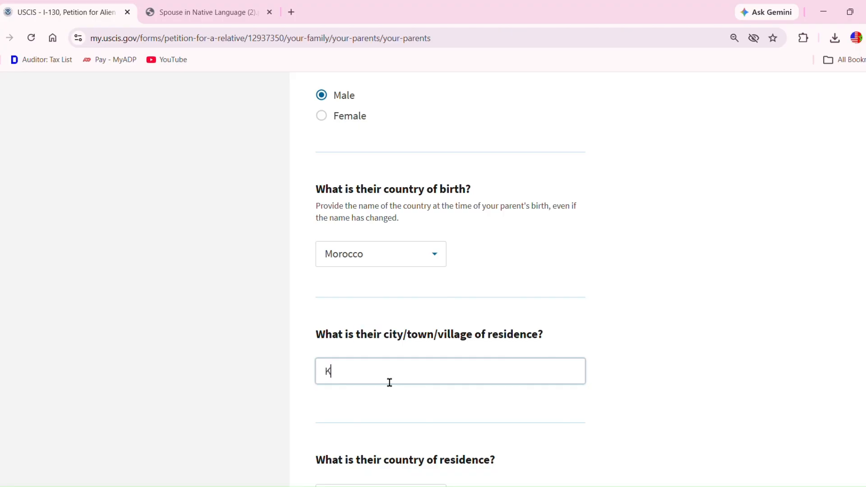
text(henifra)
scroll(703, 433, down, 3)
scroll(462, 297, down, 3)
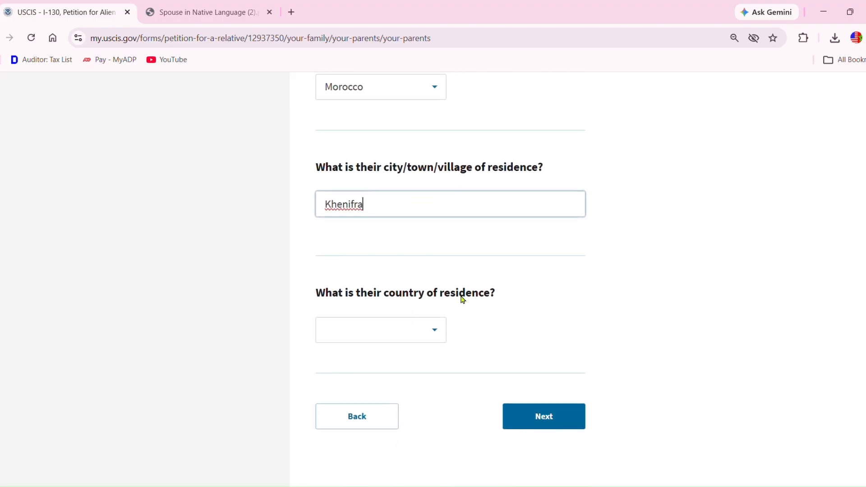
click(372, 344)
text(morocc)
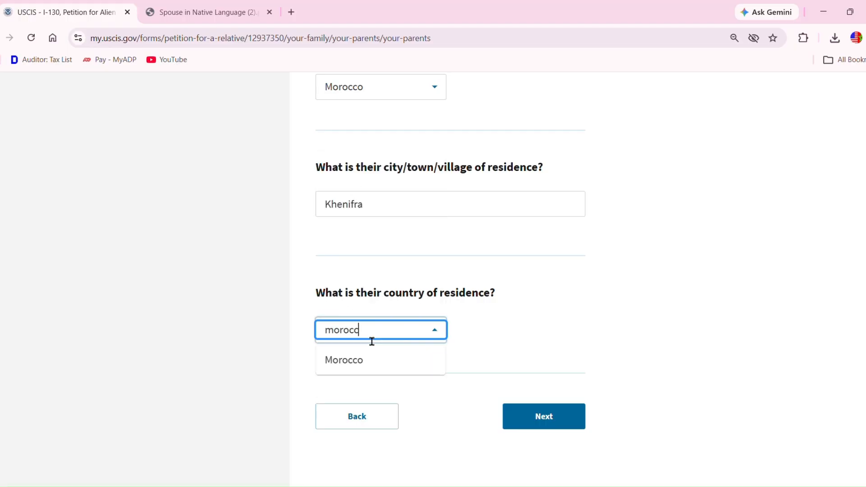
click(353, 369)
click(562, 425)
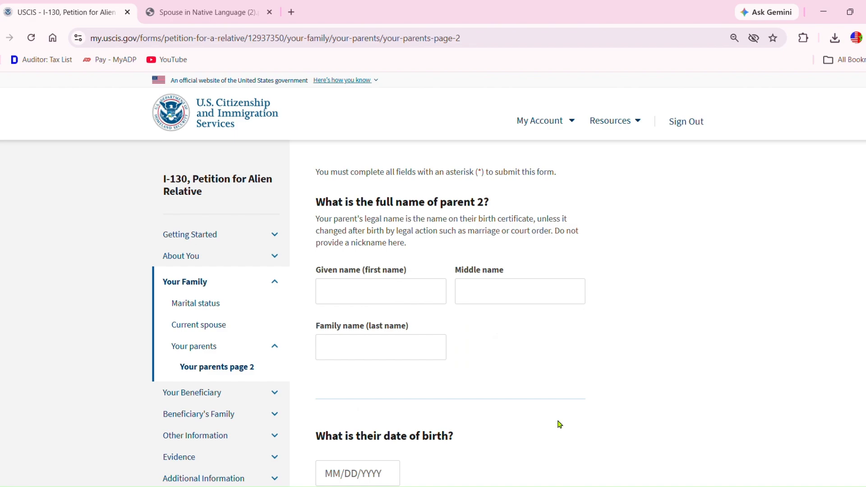
- Enter parent 2's given and family name, birth date 01/01/1950, and gender Female
click(360, 300)
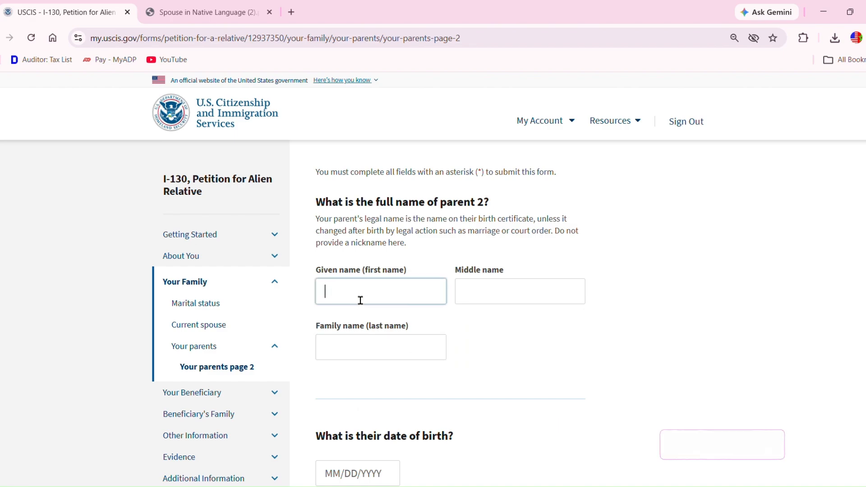
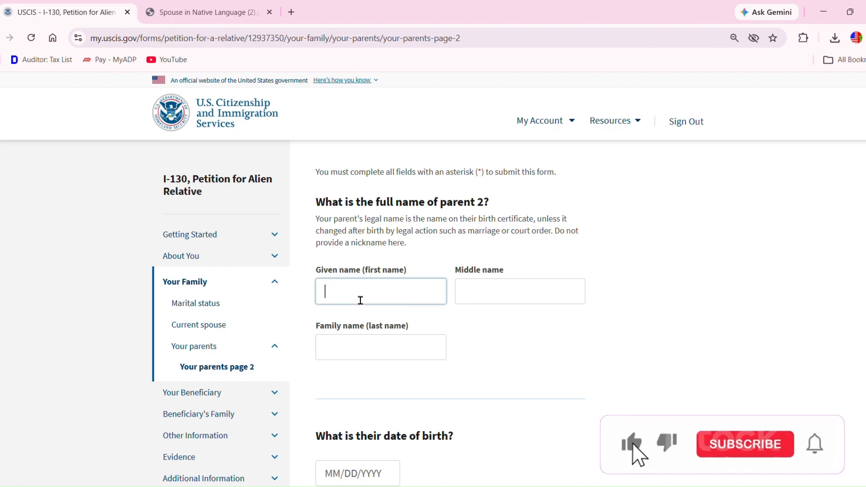
click(365, 345)
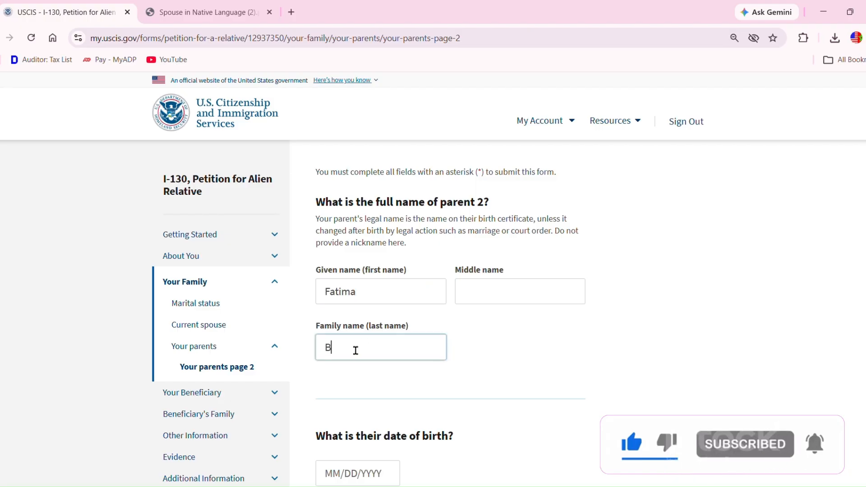
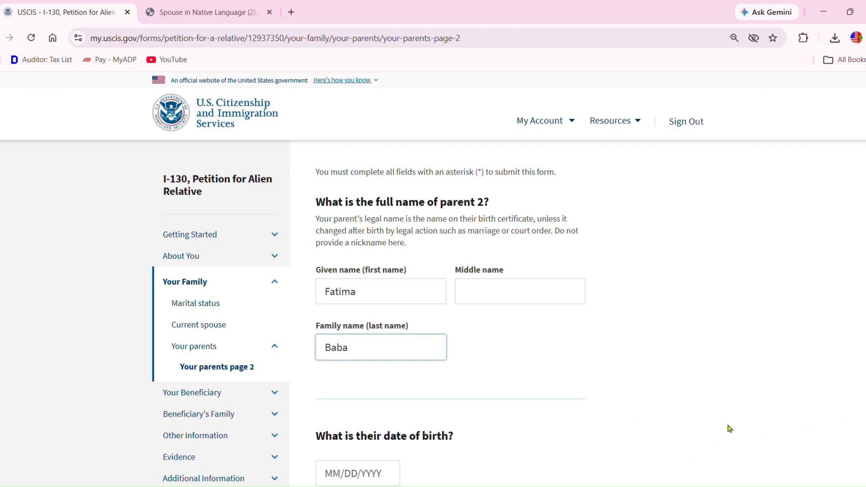
scroll(730, 429, down, 4)
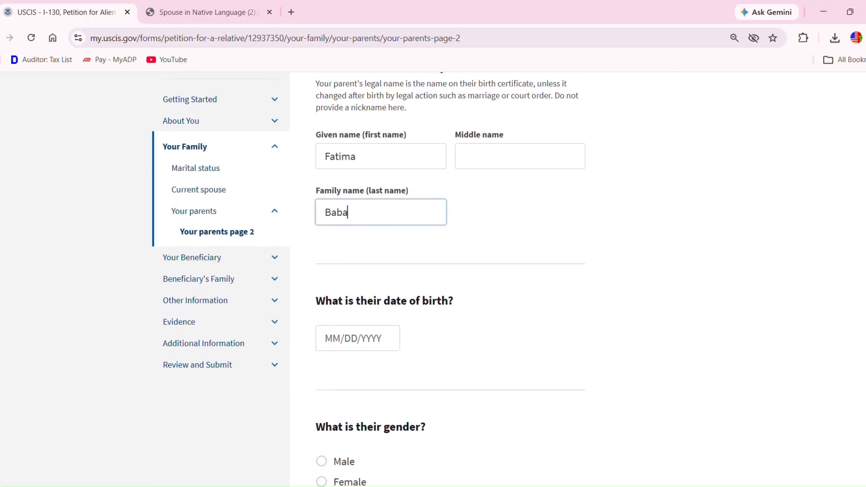
click(343, 264)
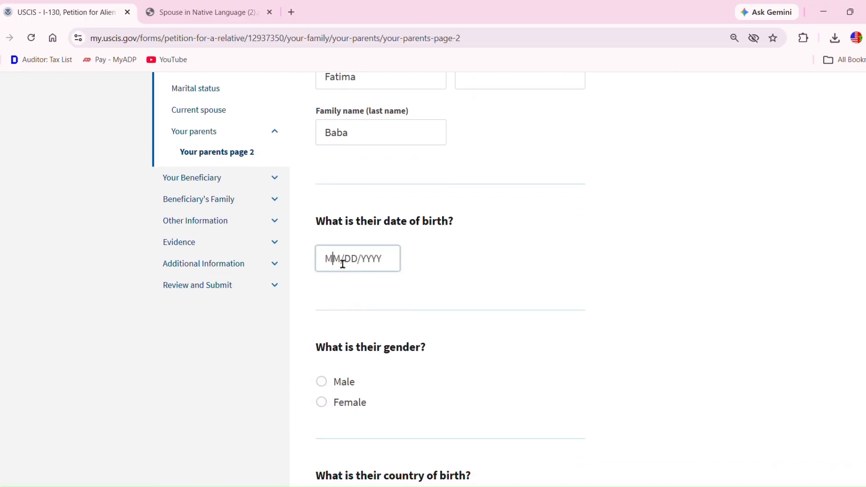
text(01/01/1950)
click(322, 402)
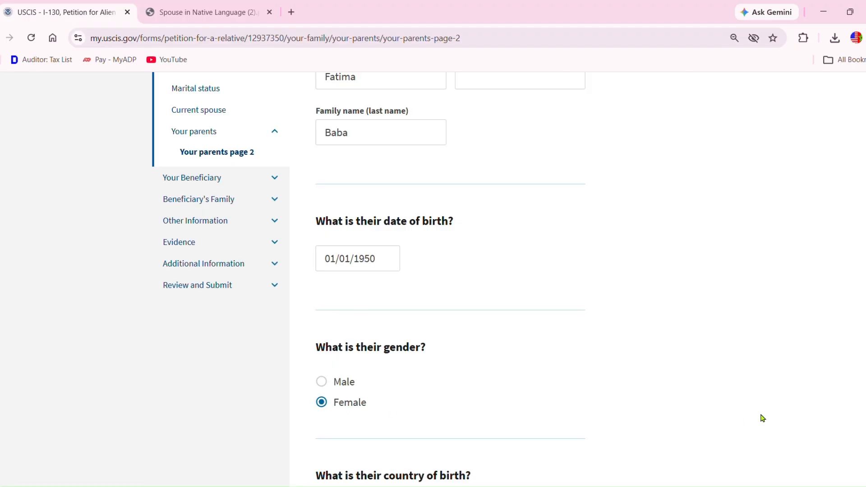
- Set parent 2's birth country to Morocco and residence to khenifra, Morocco, then continue
scroll(763, 419, down, 3)
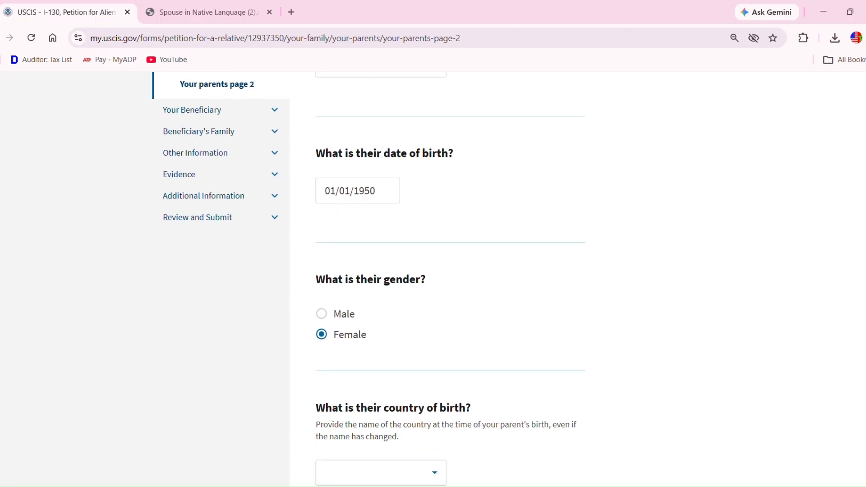
scroll(451, 279, down, 4)
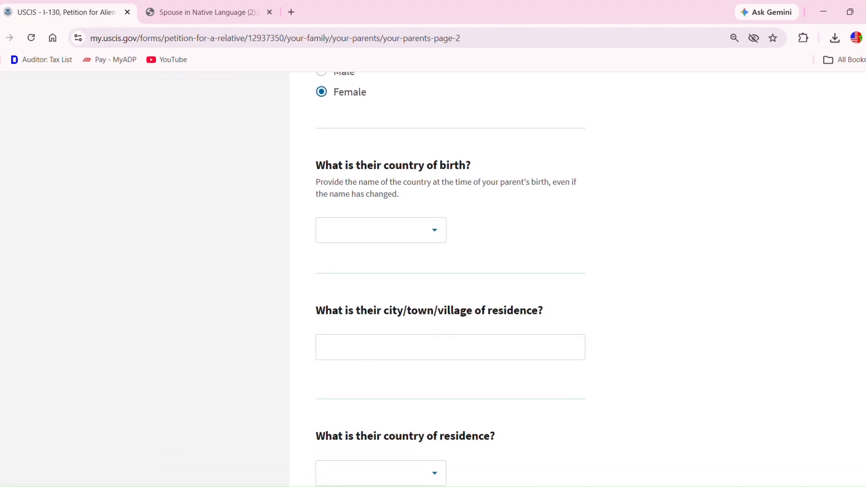
scroll(452, 280, down, 1)
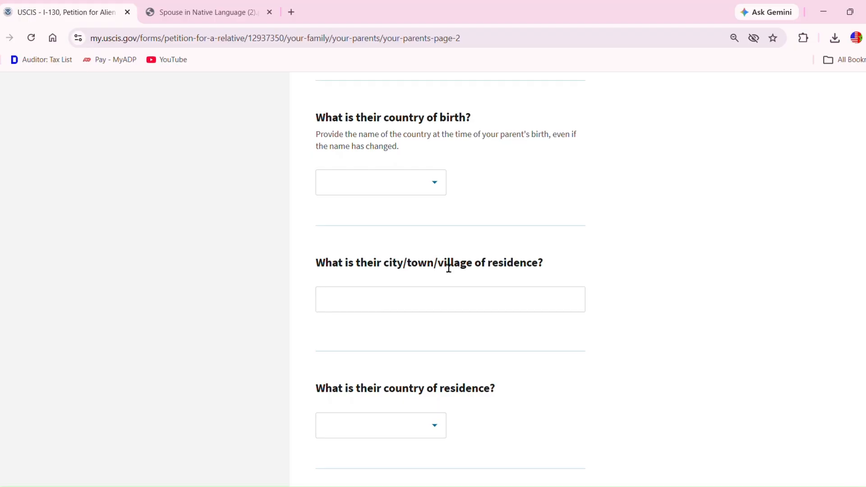
click(384, 194)
text(M)
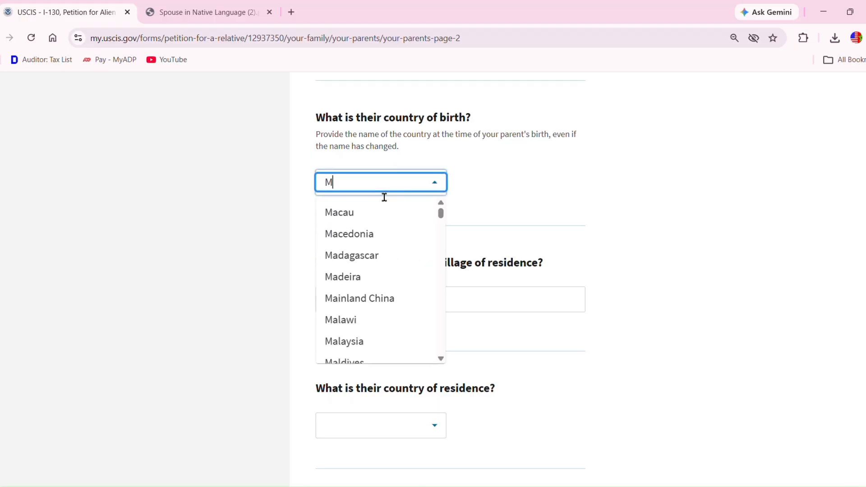
text(orocco)
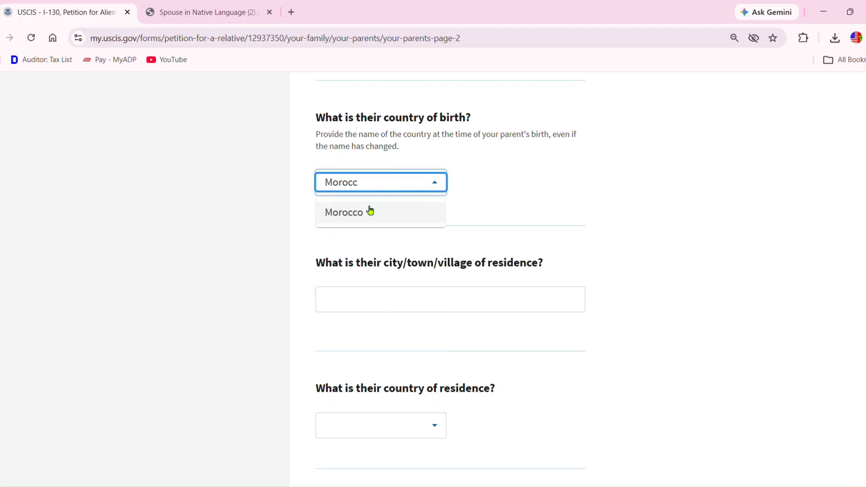
click(363, 212)
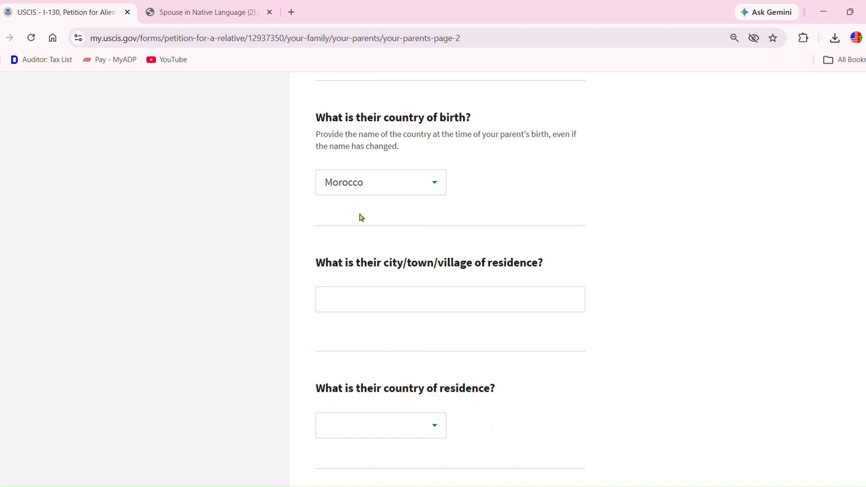
click(358, 305)
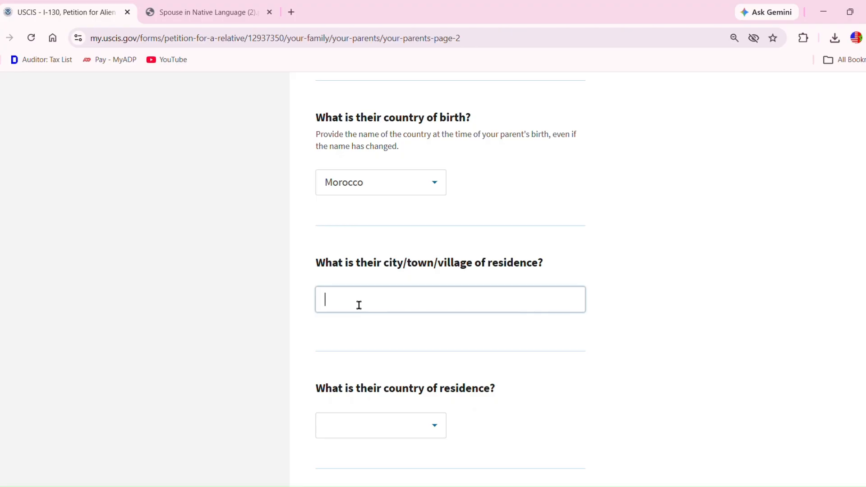
text(khenifra)
click(387, 434)
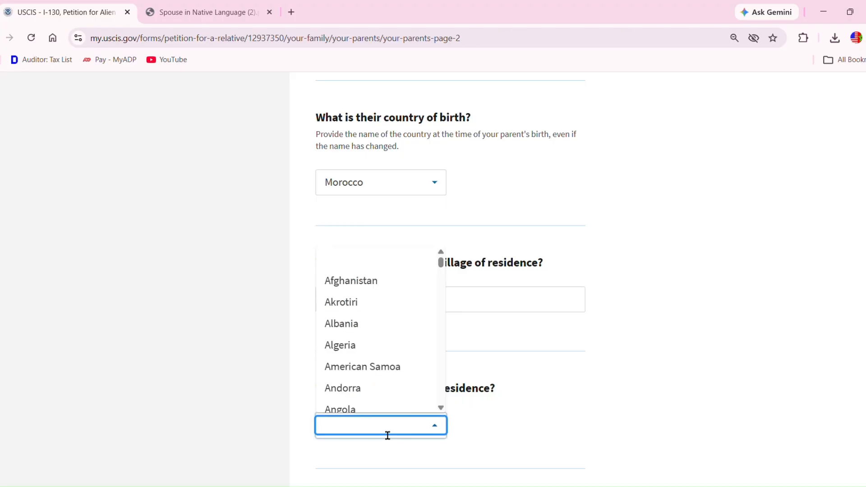
text(Morocco)
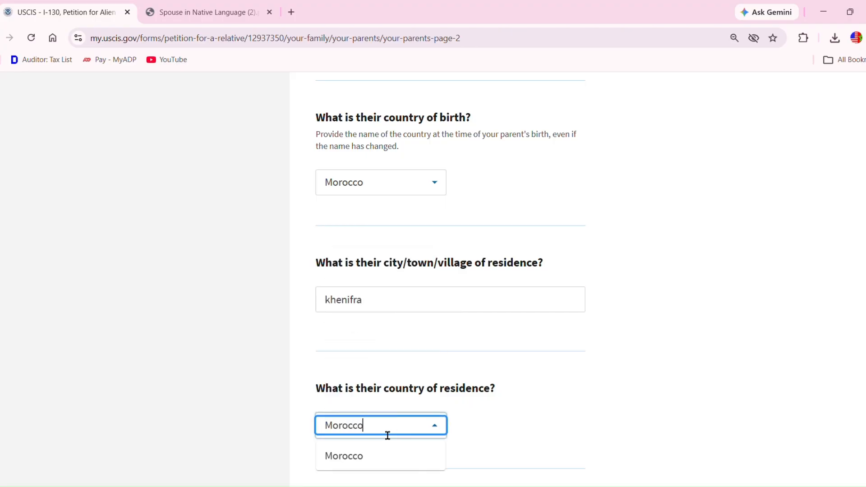
click(361, 462)
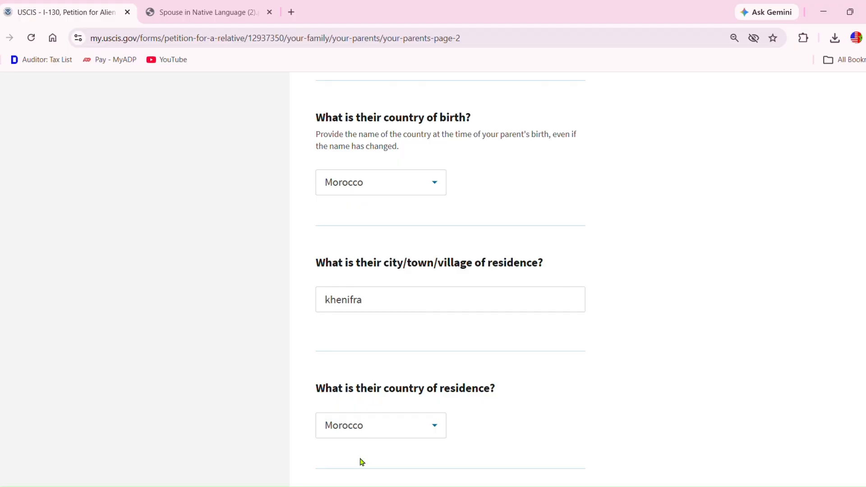
scroll(362, 462, down, 3)
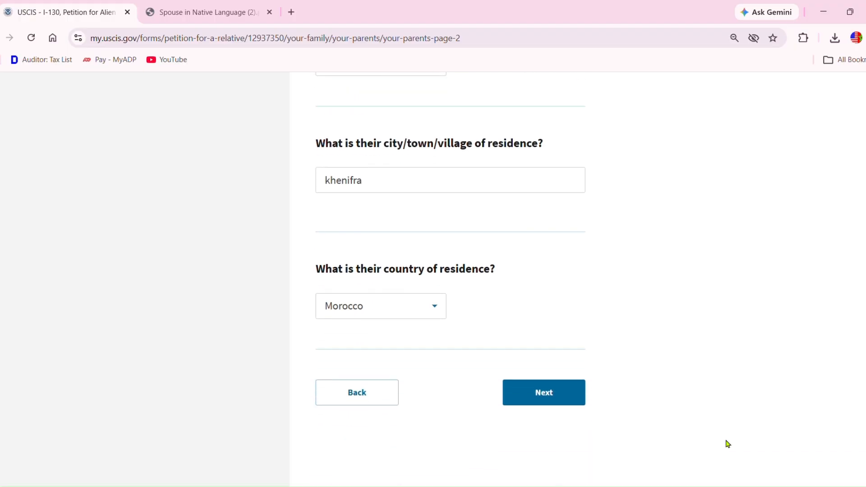
click(565, 398)
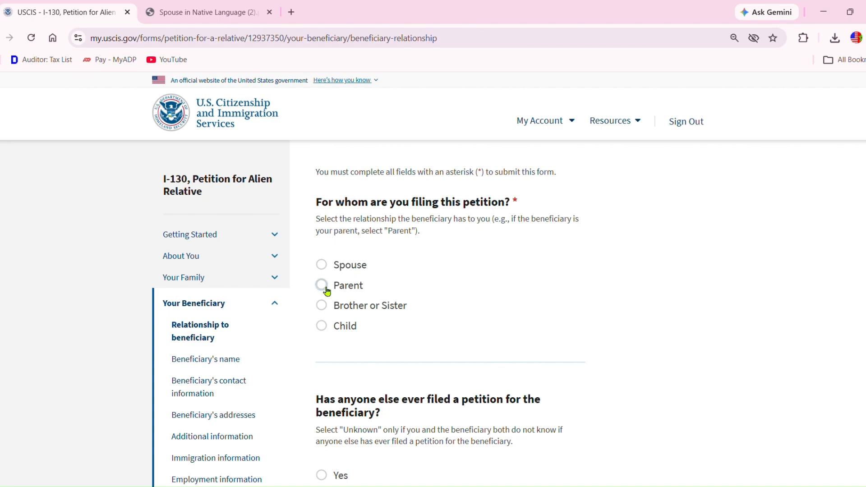
- Choose Spouse as the beneficiary relationship, answer No to prior petitions, and continue
click(325, 272)
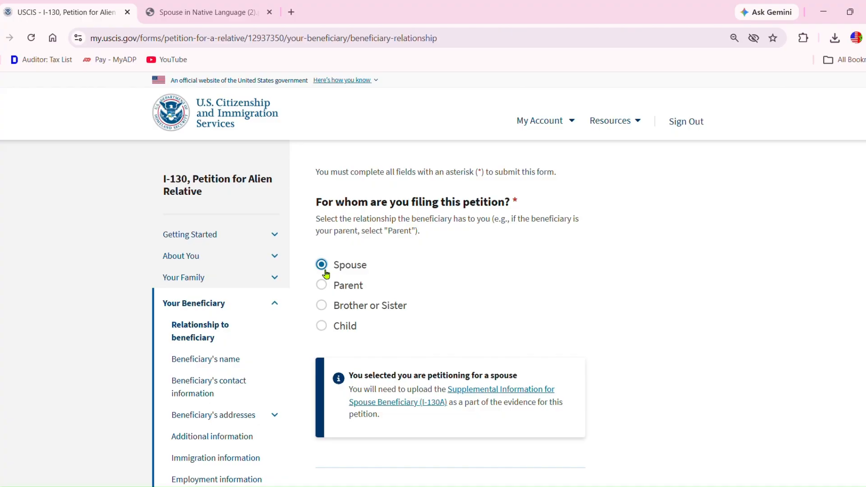
scroll(433, 280, down, 5)
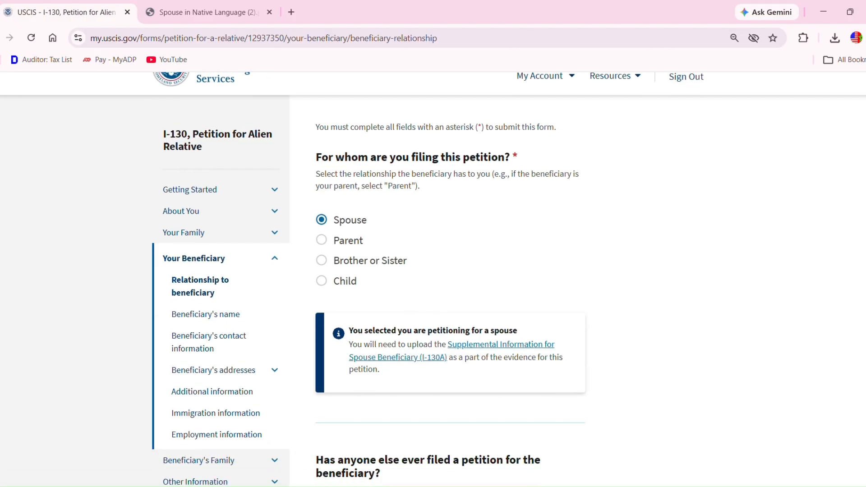
scroll(433, 280, down, 2)
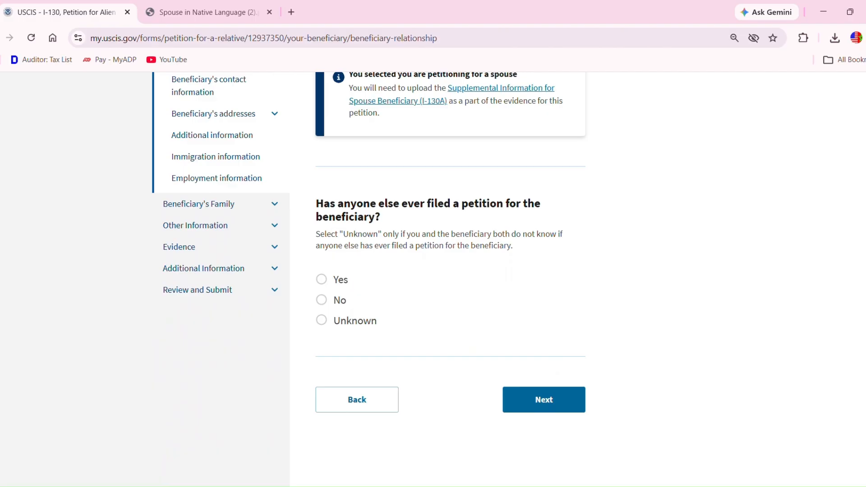
click(330, 301)
click(551, 405)
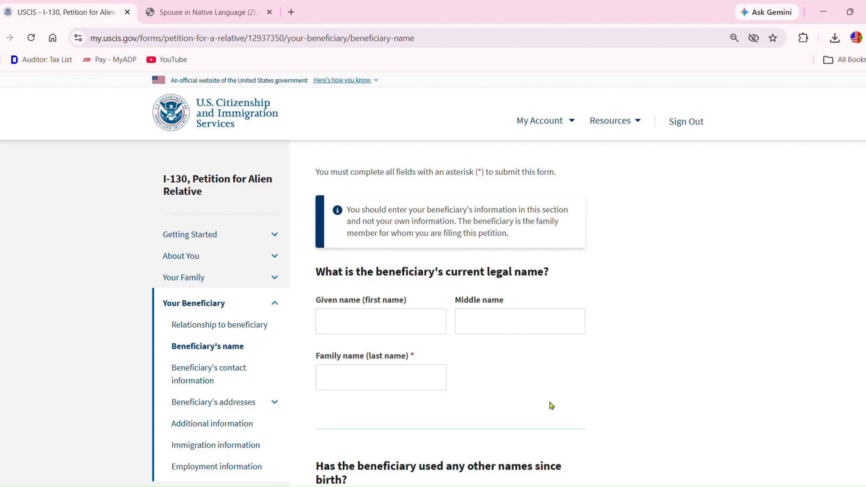
- Enter the beneficiary's given and family name, leave other names blank, and proceed
click(408, 334)
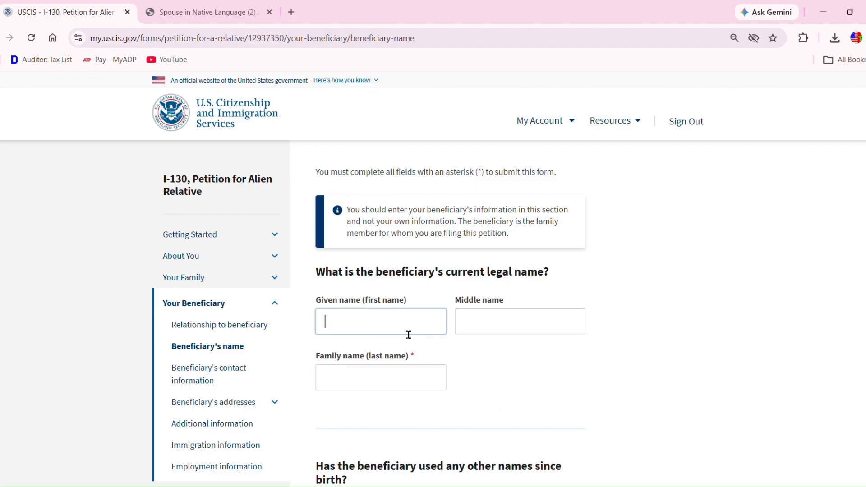
click(369, 375)
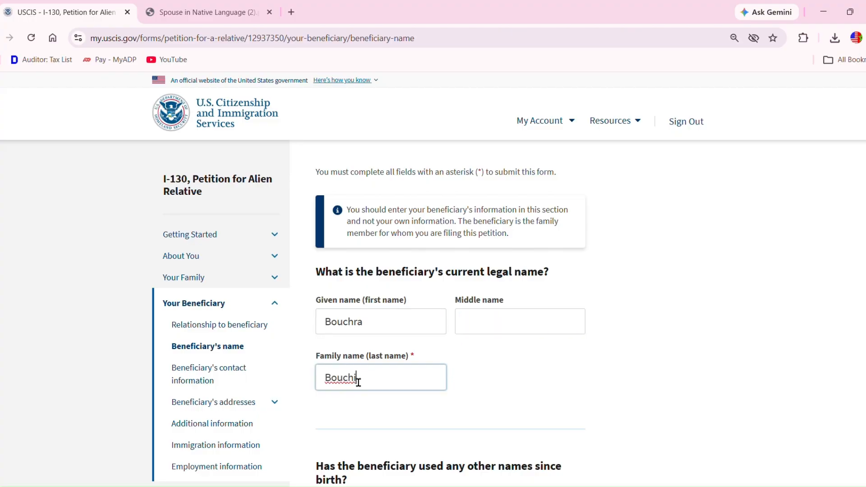
scroll(433, 280, down, 1)
scroll(433, 279, down, 6)
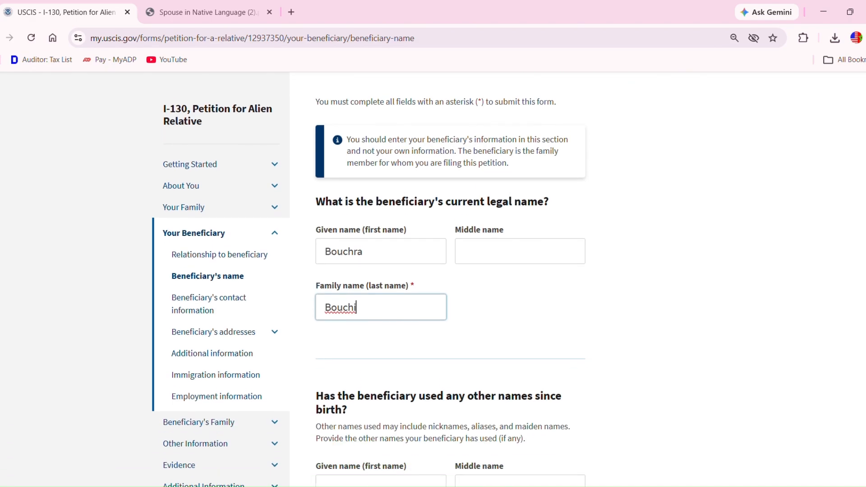
scroll(433, 280, down, 1)
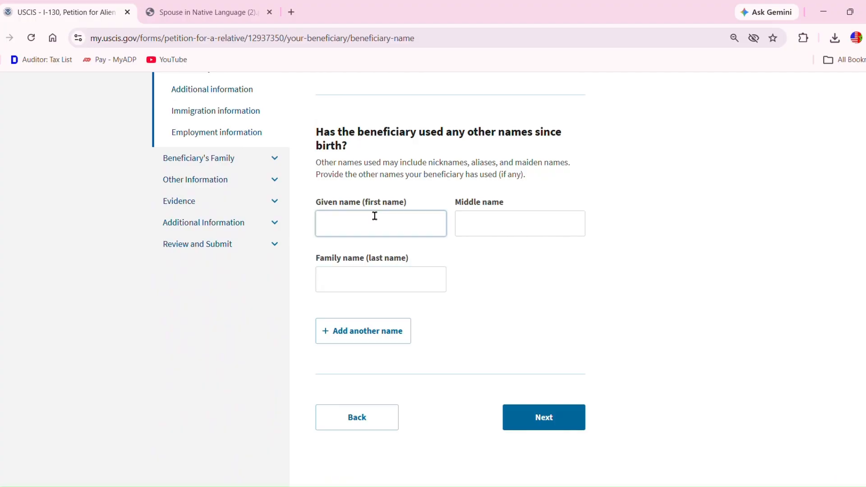
click(429, 223)
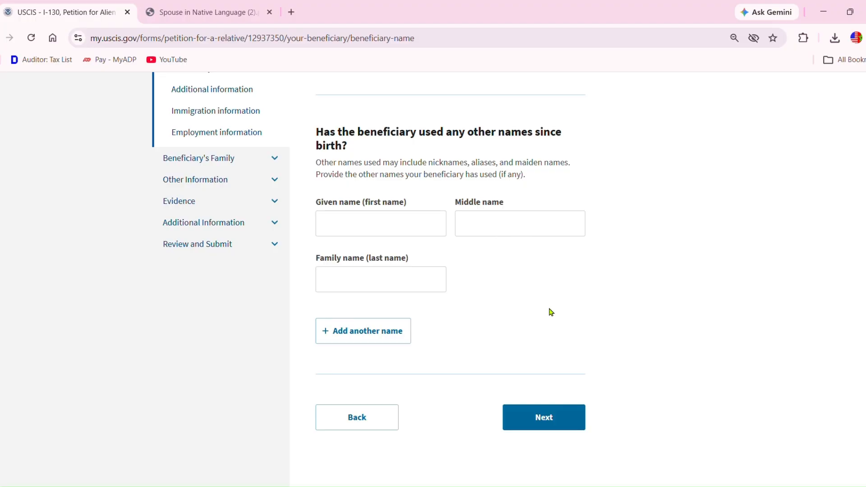
click(540, 418)
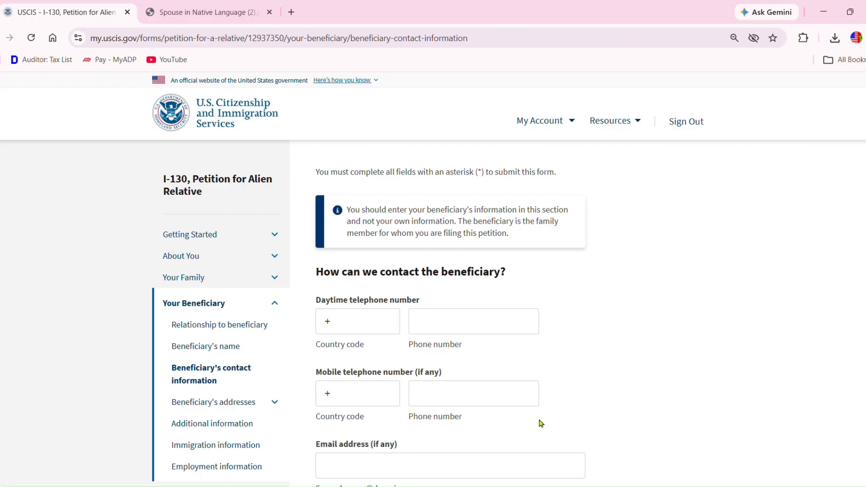
- Enter the beneficiary's mobile number with country code 212 and their e-mail address, then continue
click(393, 399)
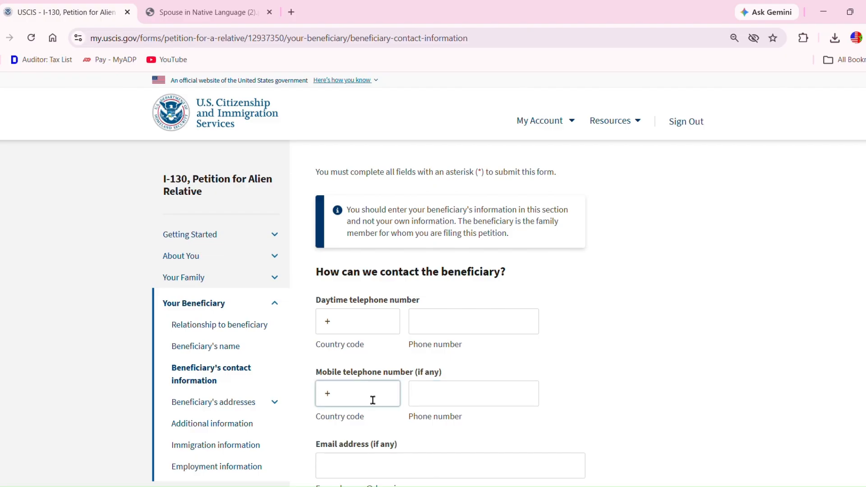
text(212)
click(446, 403)
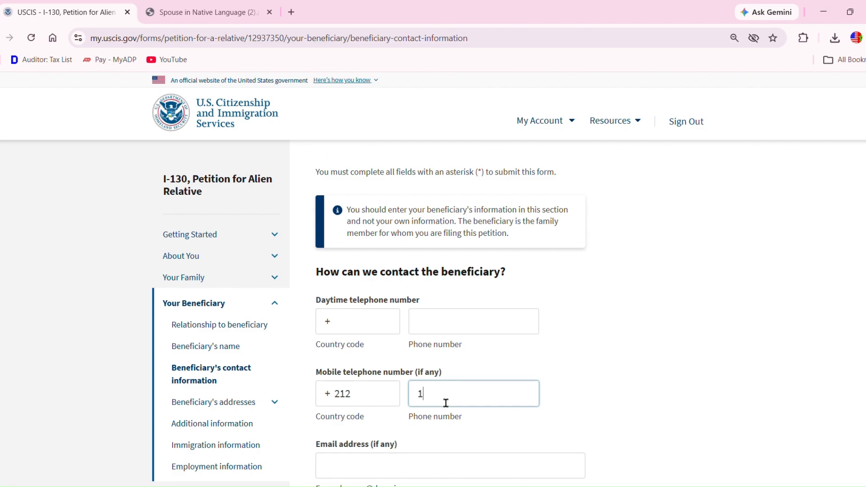
scroll(434, 277, down, 4)
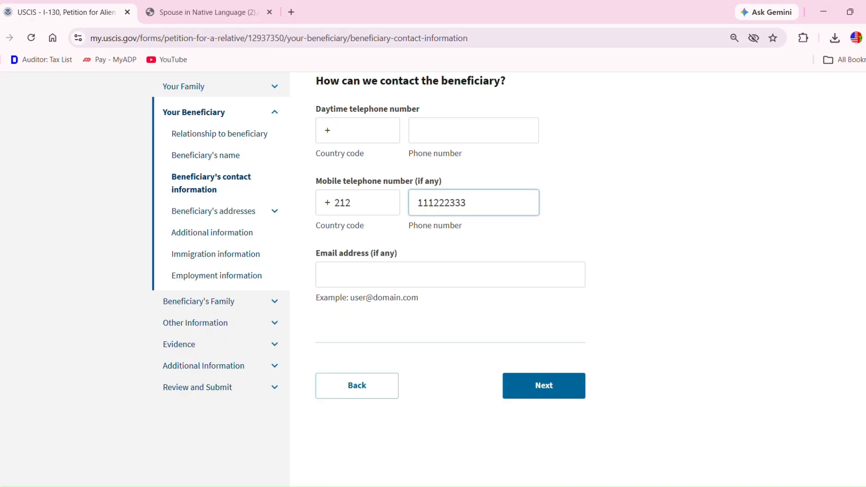
click(393, 288)
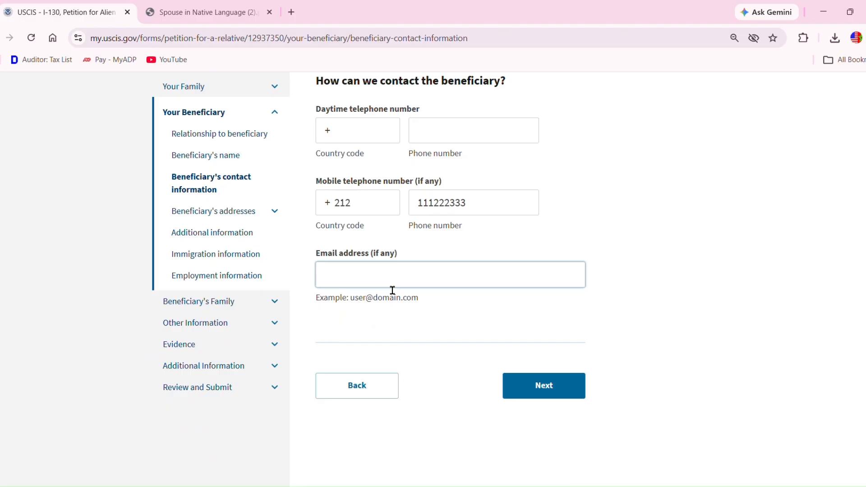
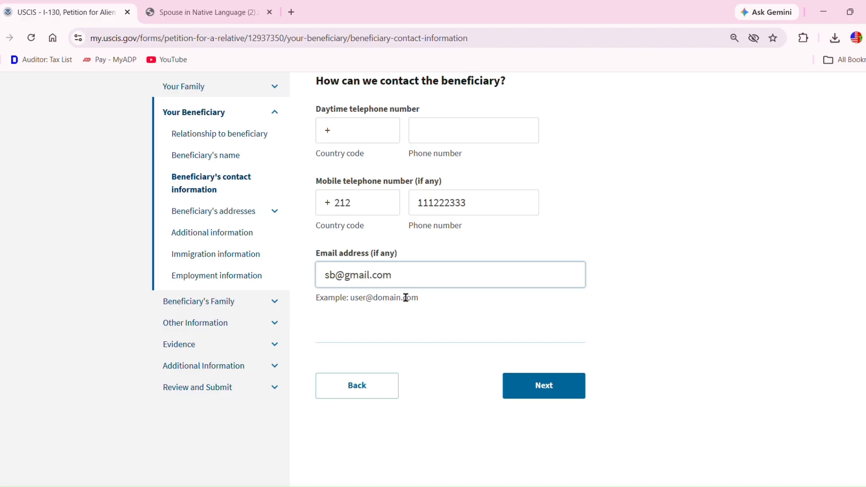
click(538, 387)
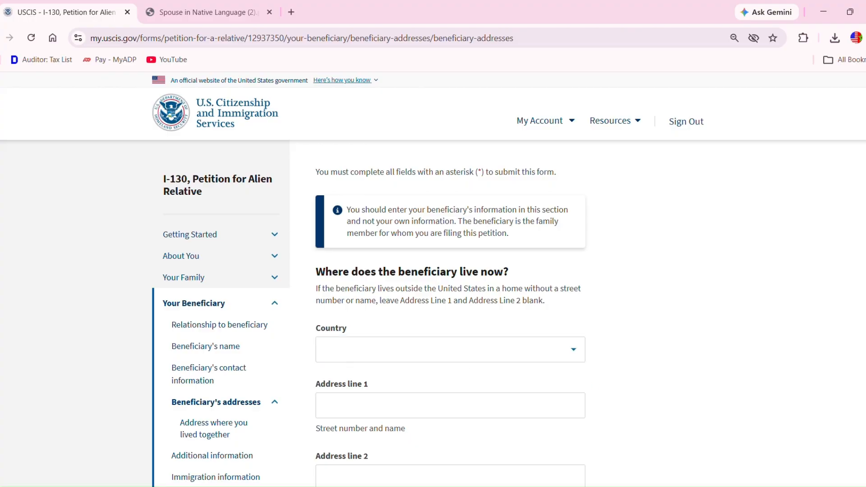
- Enter the beneficiary's current address in Morocco: street, city, province and postal code
scroll(433, 280, down, 4)
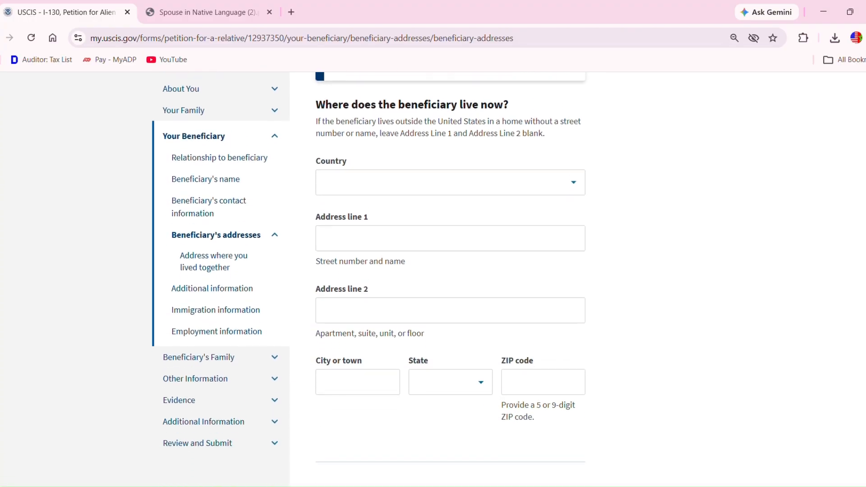
click(435, 190)
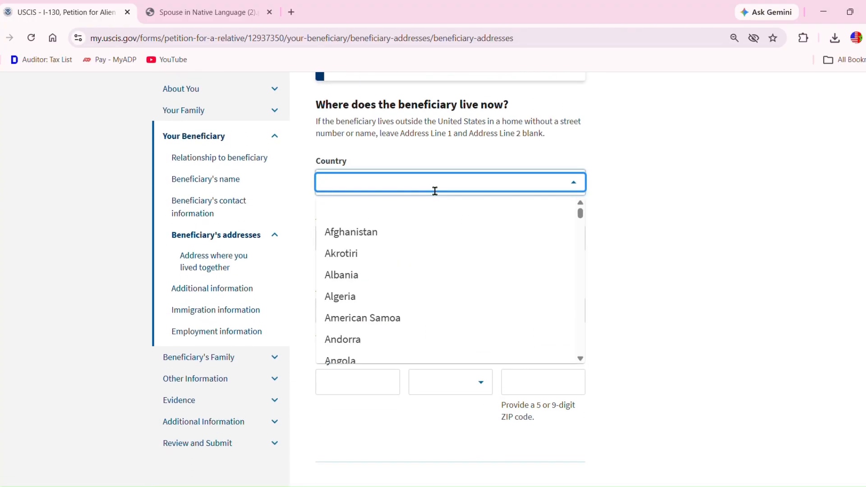
text(morocc)
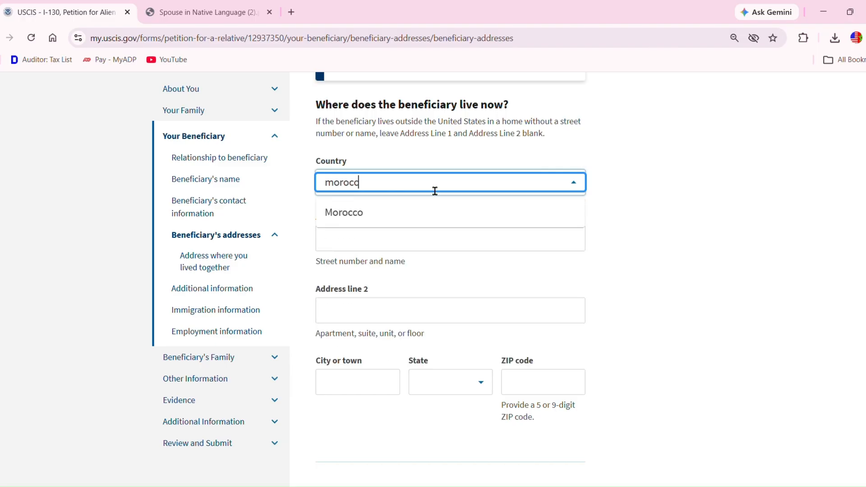
double_click(357, 220)
click(377, 250)
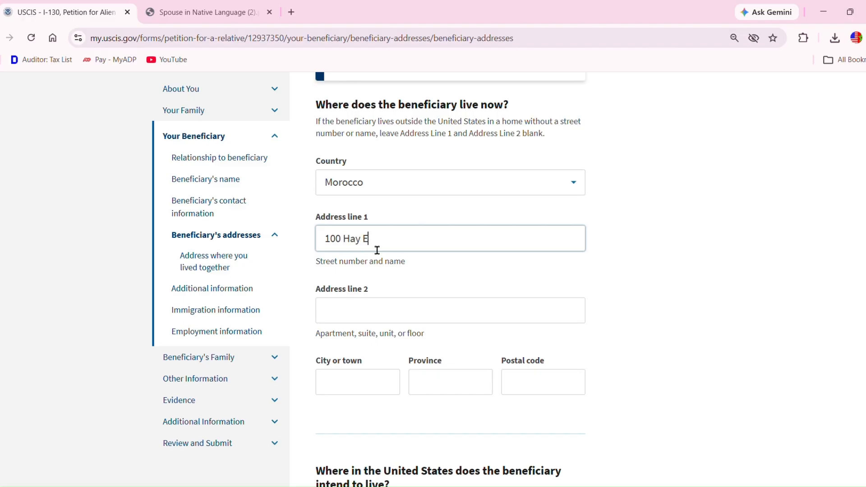
click(357, 381)
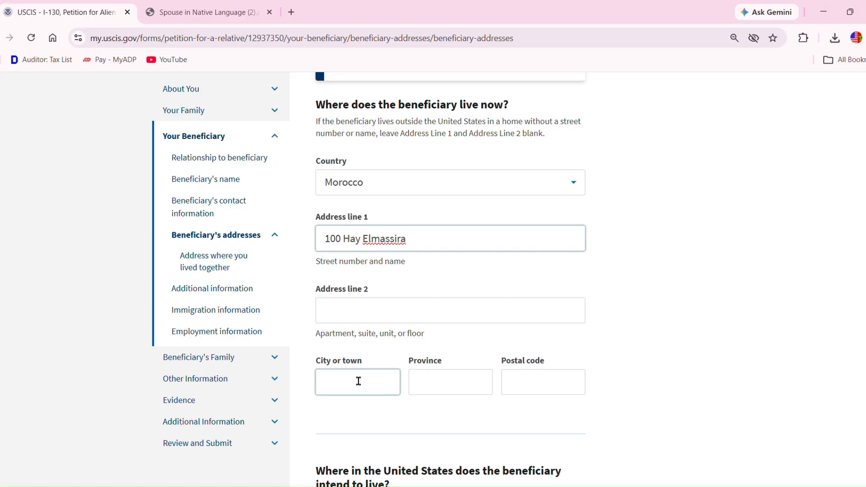
text(Kheni)
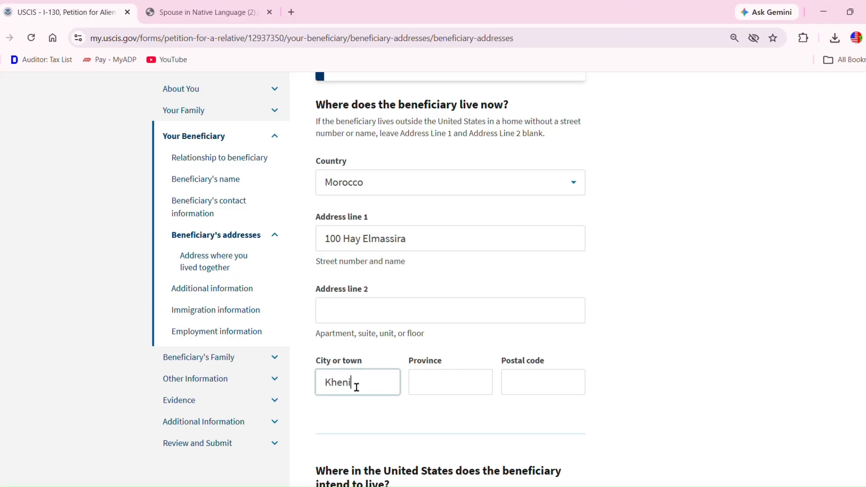
text(fra)
click(449, 394)
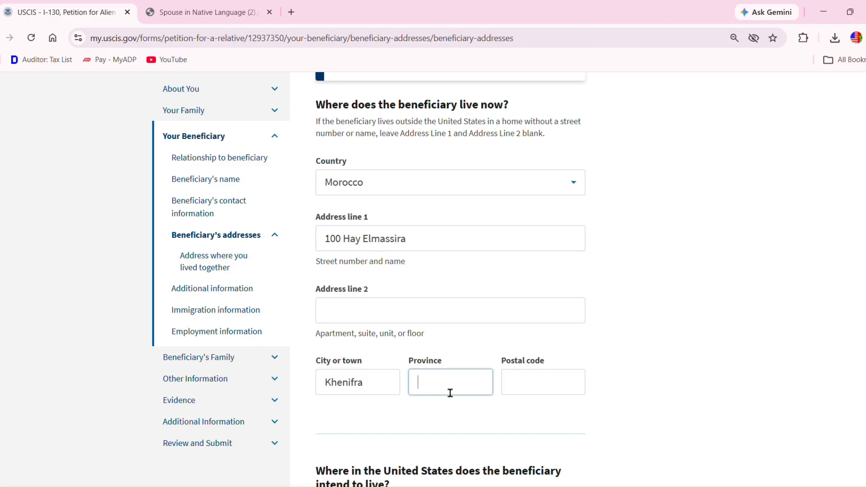
text(Khenifra)
click(539, 388)
text(54000)
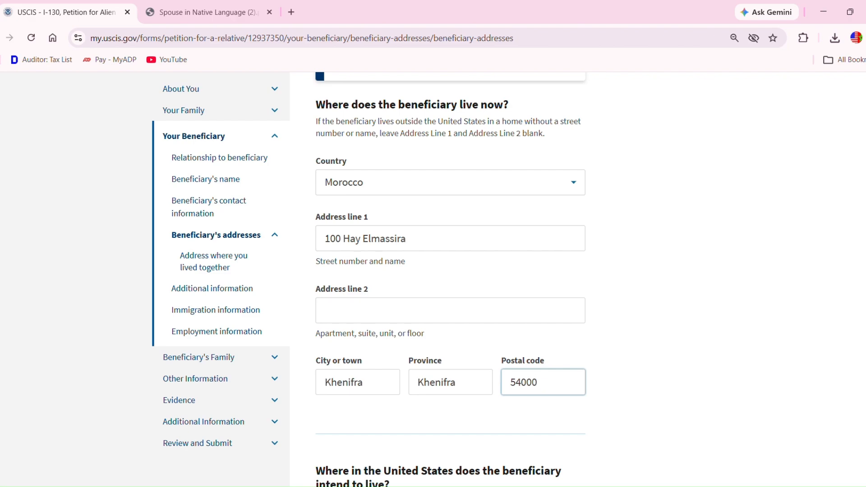
scroll(451, 280, down, 5)
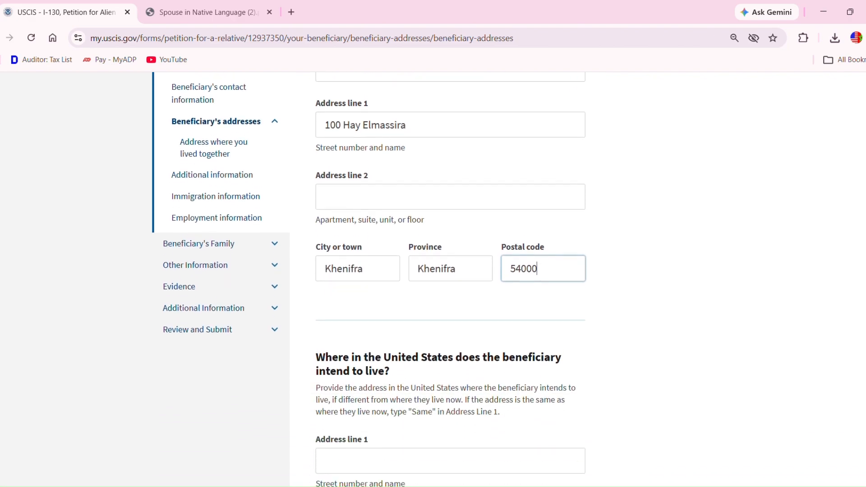
scroll(451, 280, down, 1)
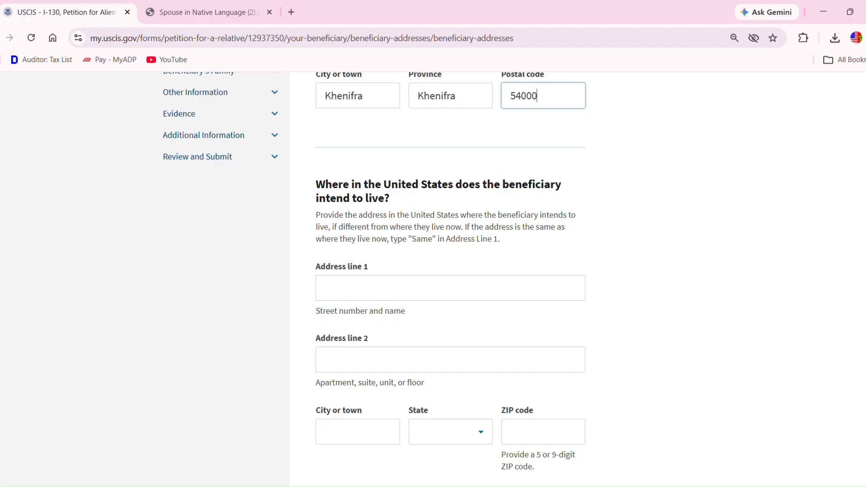
- Enter the intended US street address, city and ZIP code, with Indiana as the state
click(370, 297)
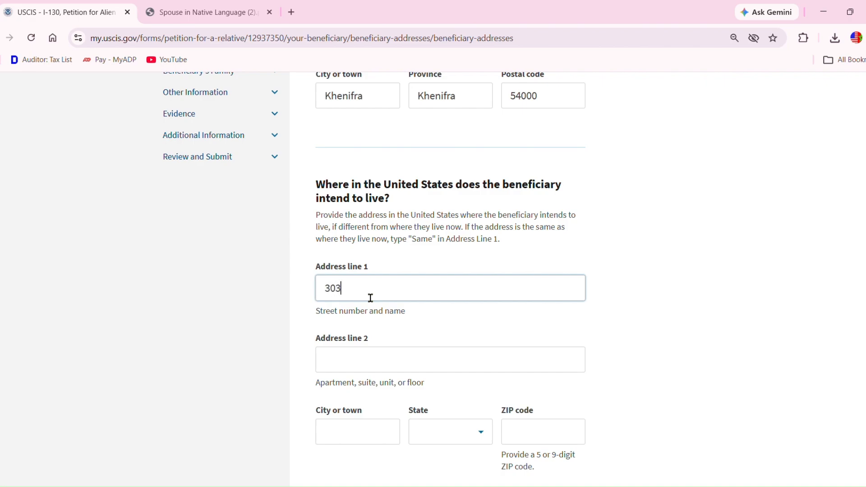
click(364, 431)
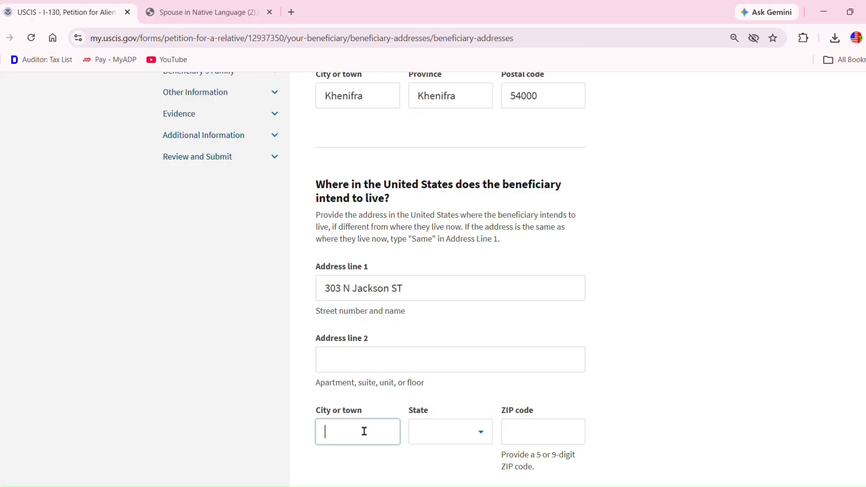
text(Crothersville)
click(461, 443)
text(IN)
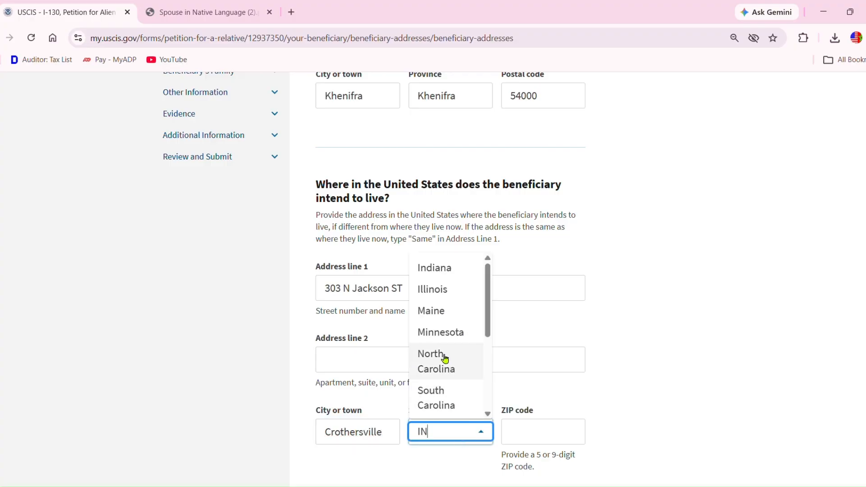
click(445, 269)
click(532, 436)
text(47229)
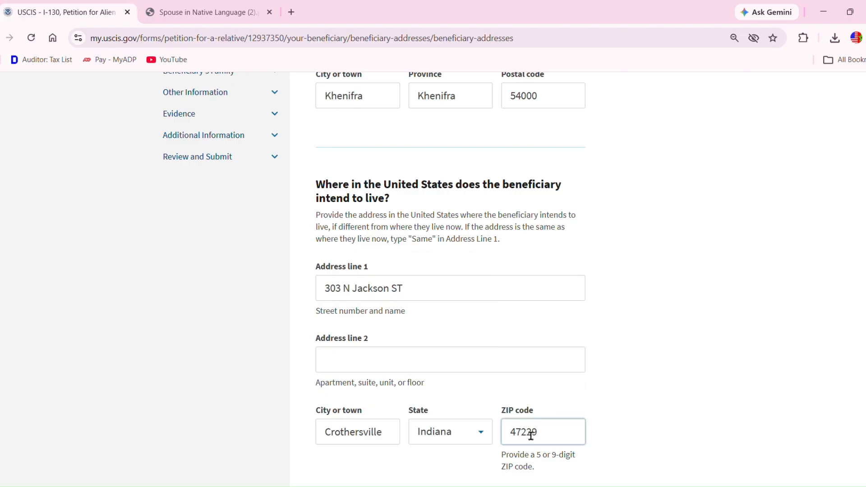
scroll(531, 436, down, 3)
scroll(531, 436, down, 6)
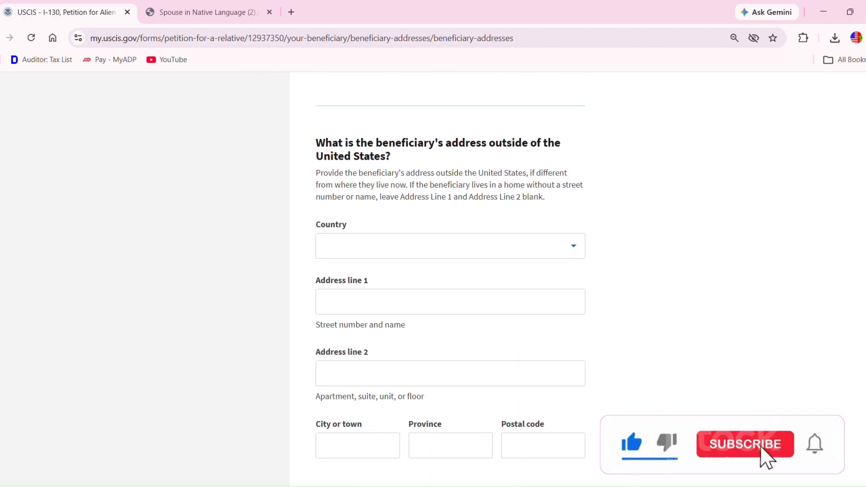
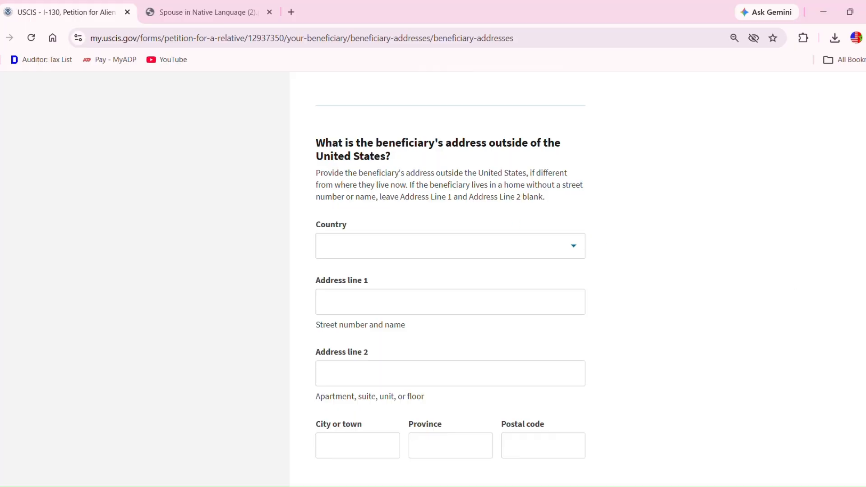
- Leave the beneficiary's foreign address page for the 'Where did you and your spouse last live together?' page
scroll(450, 270, up, 3)
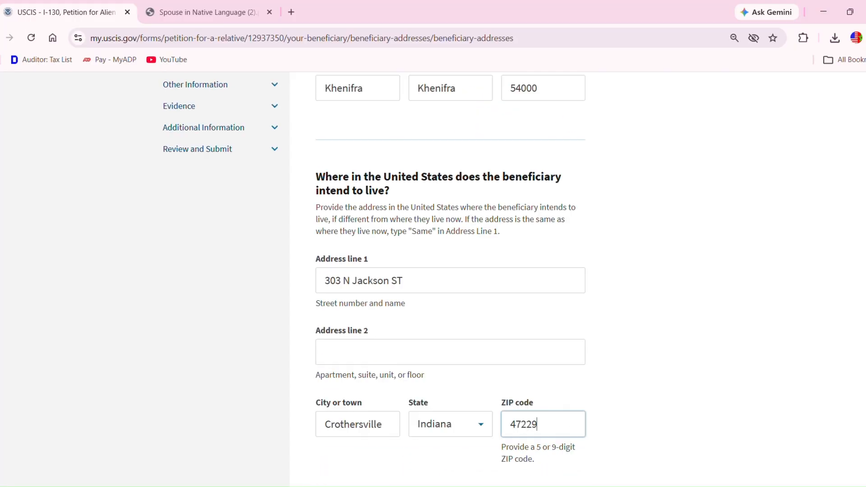
scroll(450, 271, up, 5)
scroll(450, 271, up, 2)
scroll(450, 271, down, 3)
scroll(450, 271, down, 15)
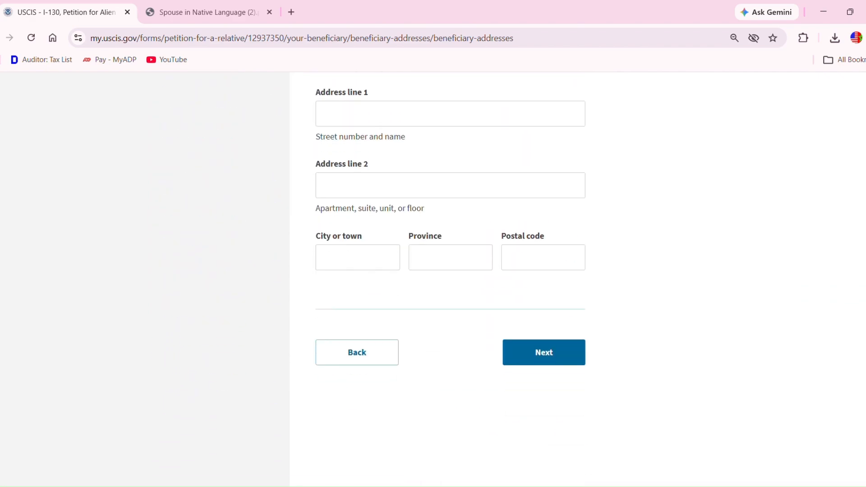
scroll(450, 270, up, 1)
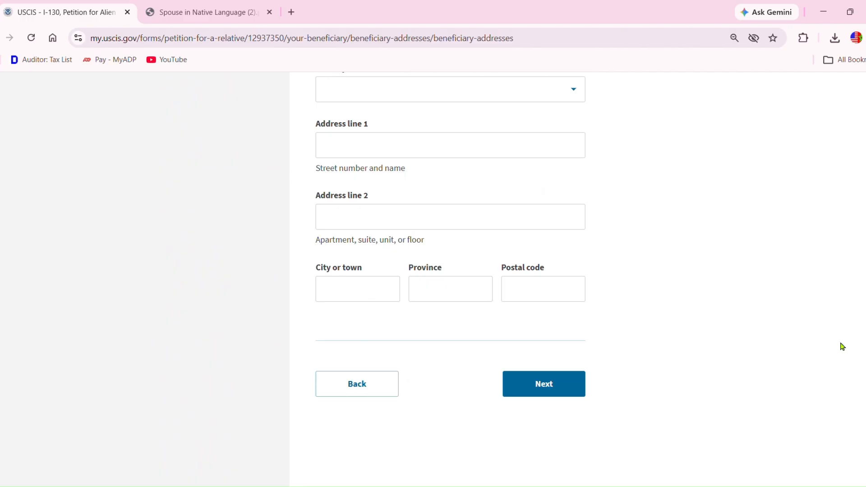
click(564, 385)
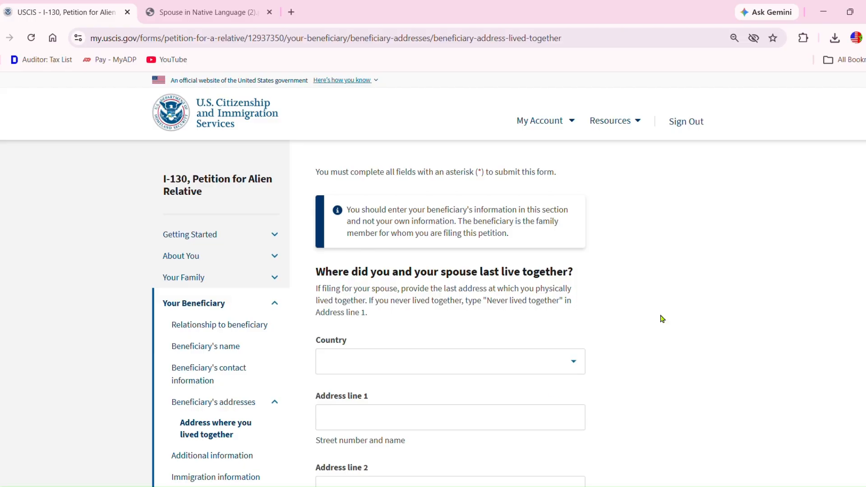
- Choose Morocco as the last shared address country and enter the street address
scroll(864, 211, down, 2)
scroll(864, 210, down, 3)
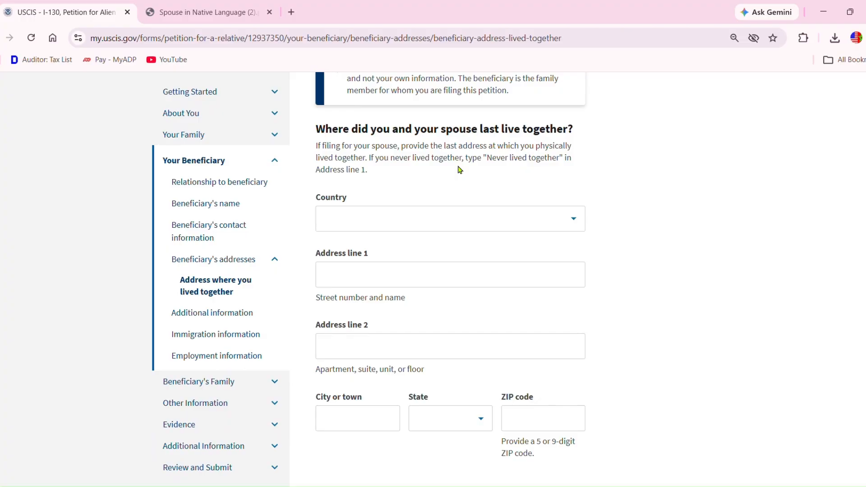
click(418, 219)
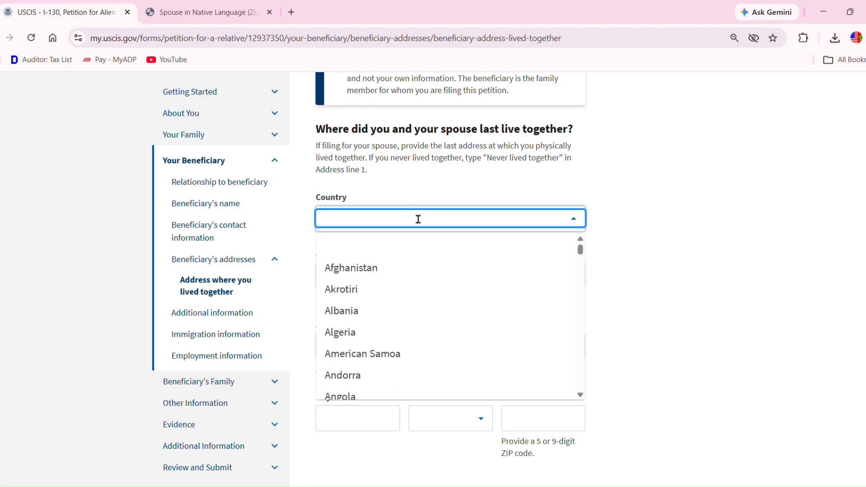
text(mor)
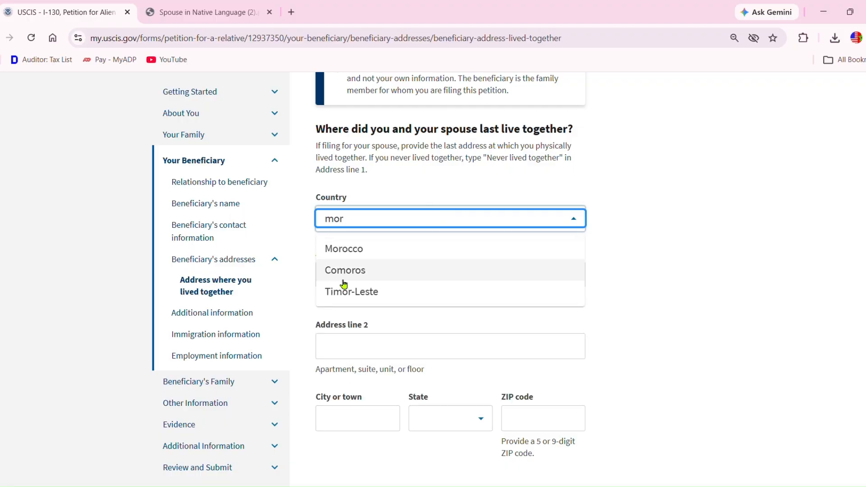
double_click(355, 253)
click(356, 271)
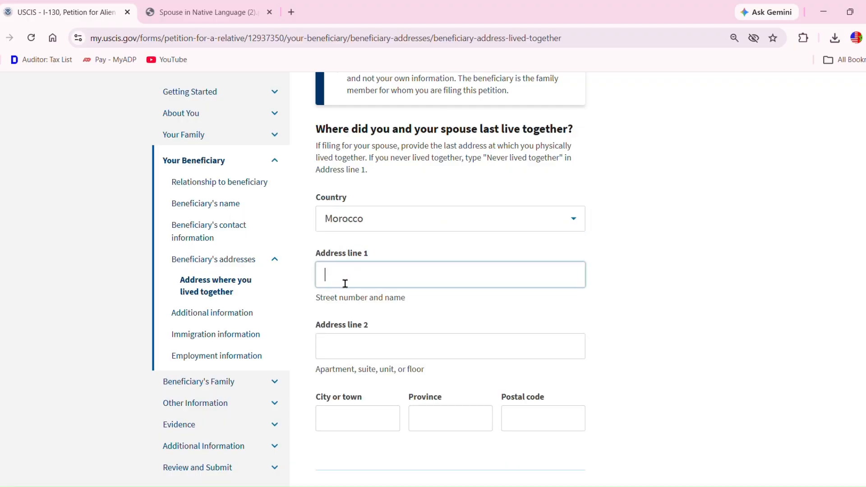
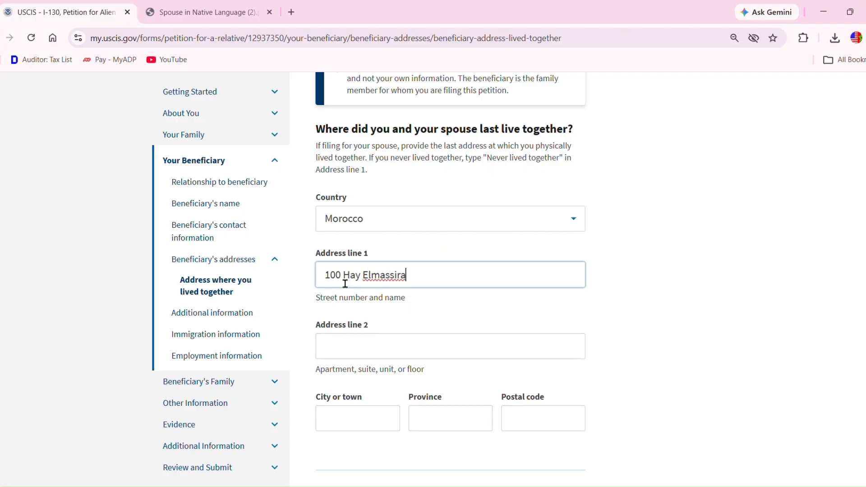
- Enter Khenifra as city and province, plus the postal code, for the shared address
click(359, 426)
text(K)
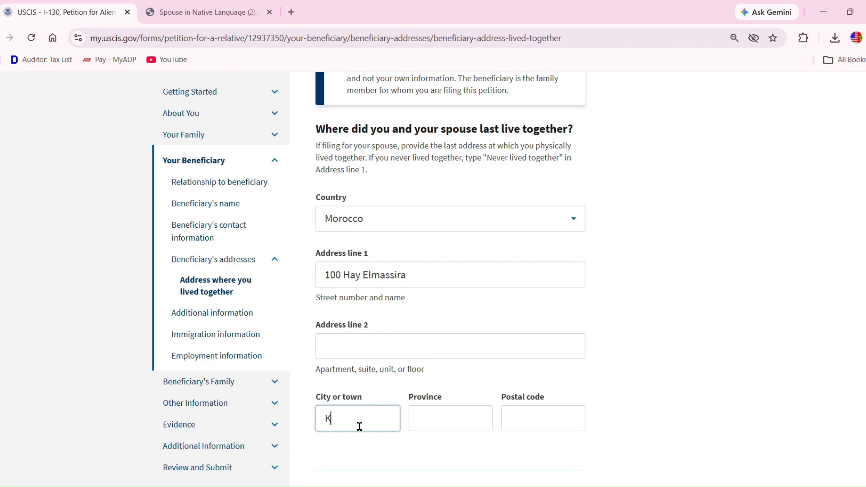
text(henifra)
click(438, 425)
text(Khen)
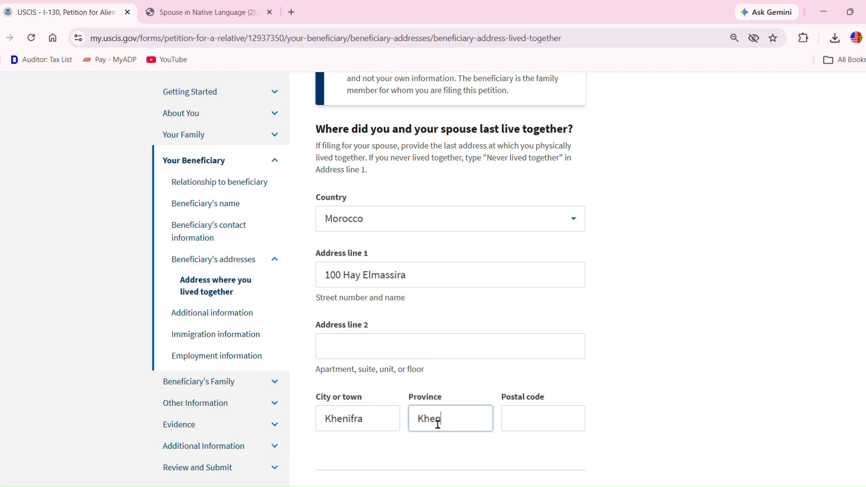
text(ifra)
click(530, 428)
text(54000)
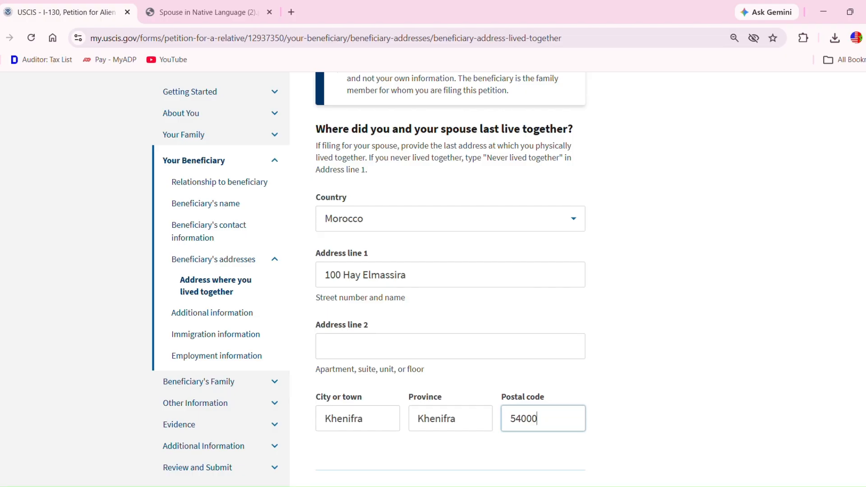
scroll(452, 271, down, 6)
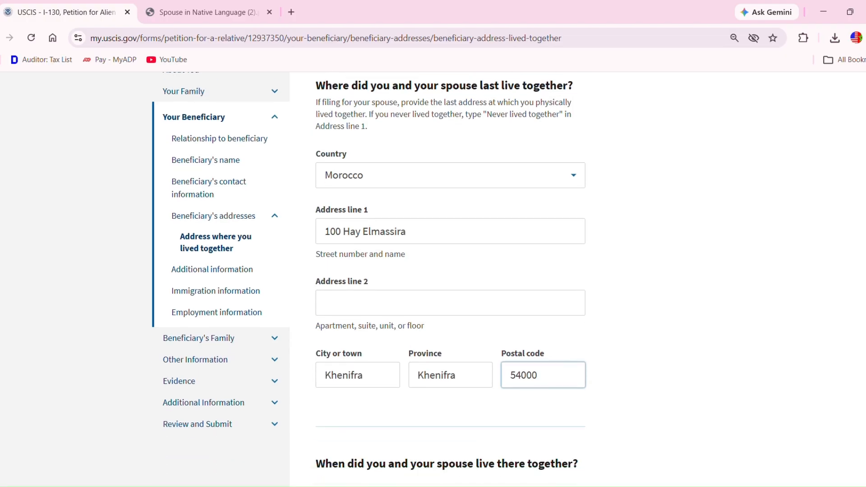
scroll(451, 271, down, 1)
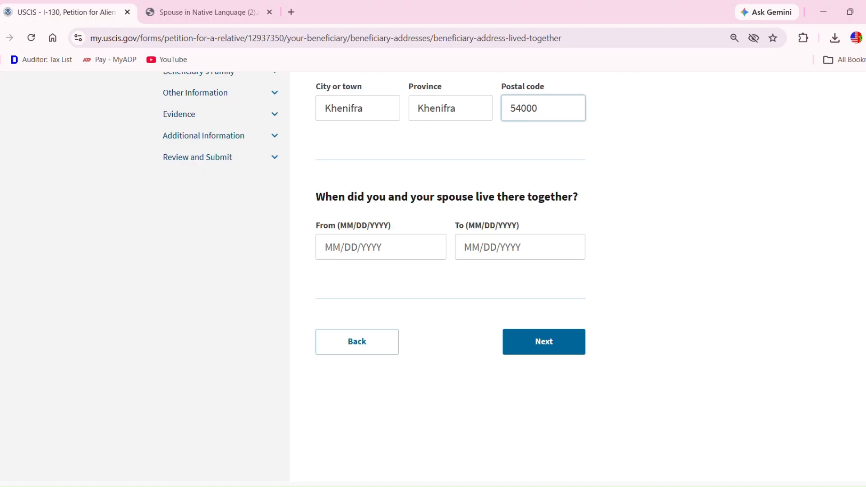
- Date the shared residence from 01/30/2023 to 03/20/2026, correcting an invalid end date
click(346, 259)
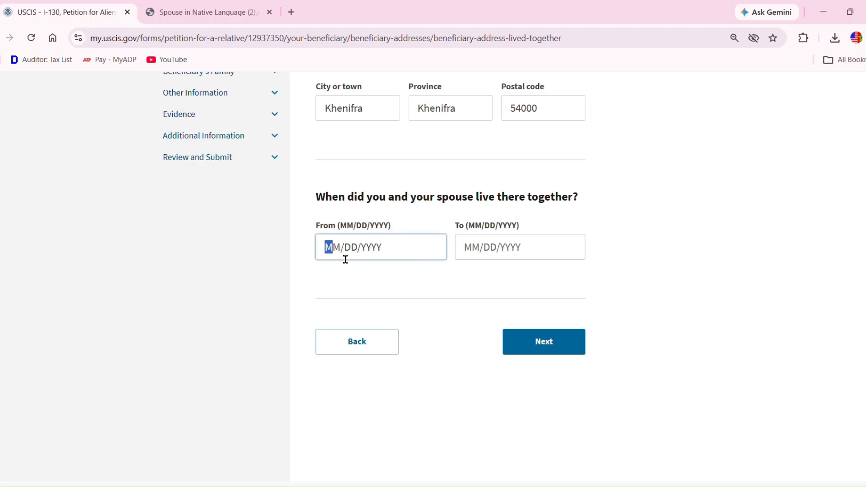
text(01/30/2023)
click(483, 256)
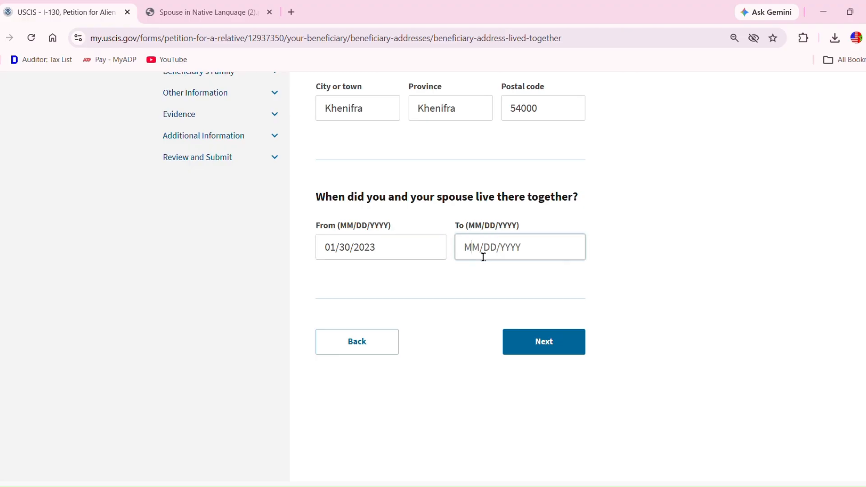
text(02/30/202)
key(BackSpace)
key(BackSpace)
key(BackSpace)
key(BackSpace)
key(BackSpace)
key(BackSpace)
key(BackSpace)
text(01)
key(BackSpace)
key(BackSpace)
text(02/30/202)
click(516, 277)
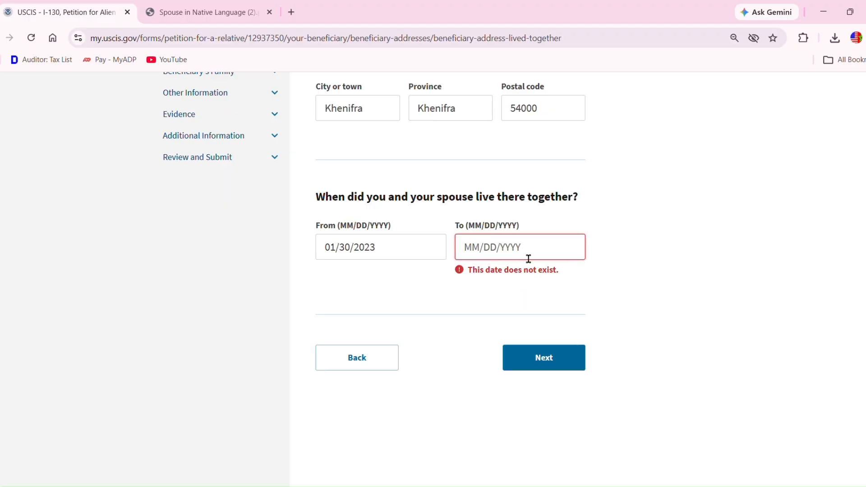
click(482, 256)
text(02/DD/YYYY)
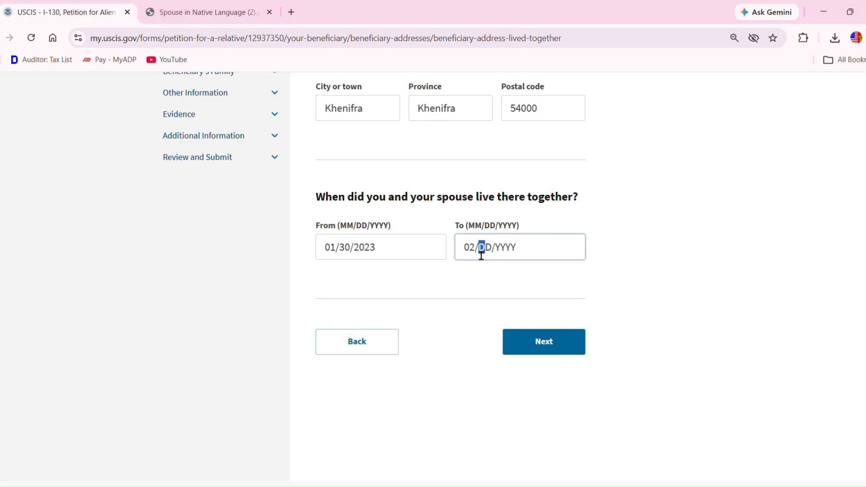
key(BackSpace)
key(BackSpace)
text(03/20/2026)
- Continue, then mark the beneficiary as having no A-Number, online account number or Social Security Number
click(573, 344)
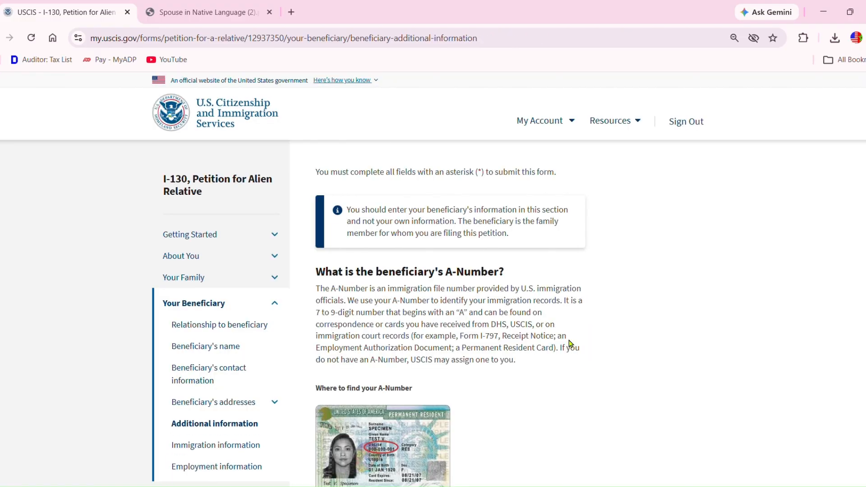
scroll(433, 280, down, 4)
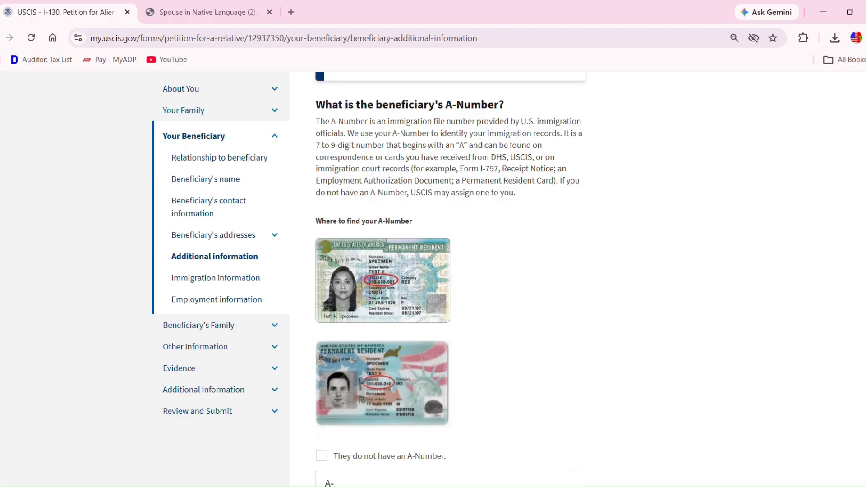
scroll(433, 280, down, 4)
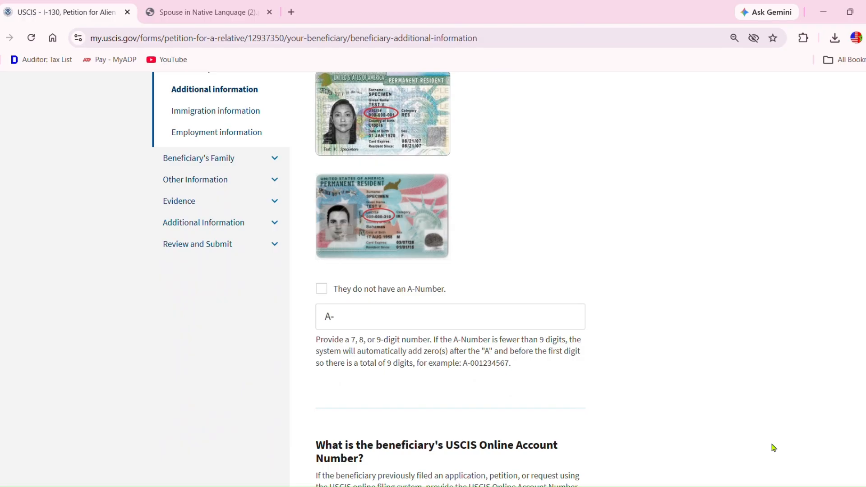
click(326, 294)
scroll(549, 354, down, 1)
scroll(549, 354, down, 7)
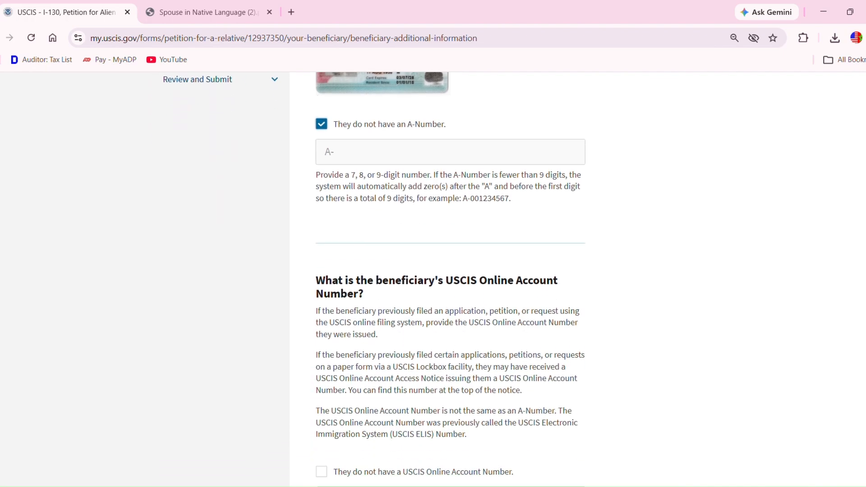
scroll(450, 279, down, 1)
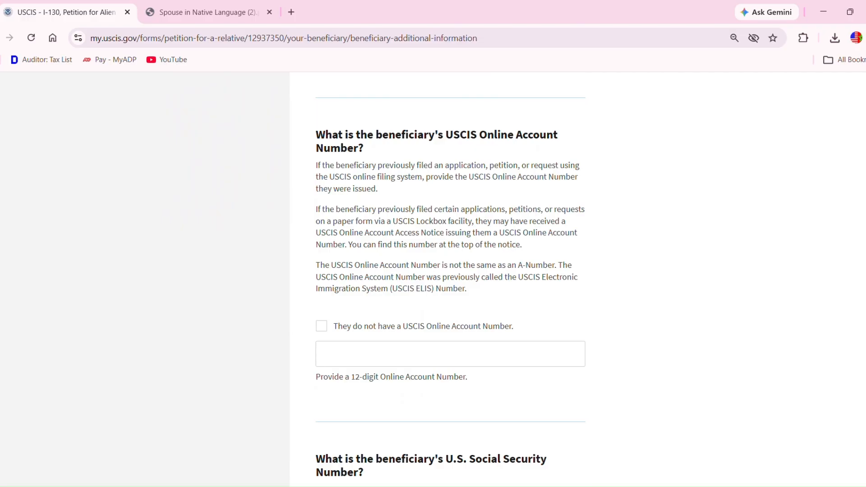
click(323, 328)
scroll(450, 280, down, 4)
scroll(451, 279, down, 2)
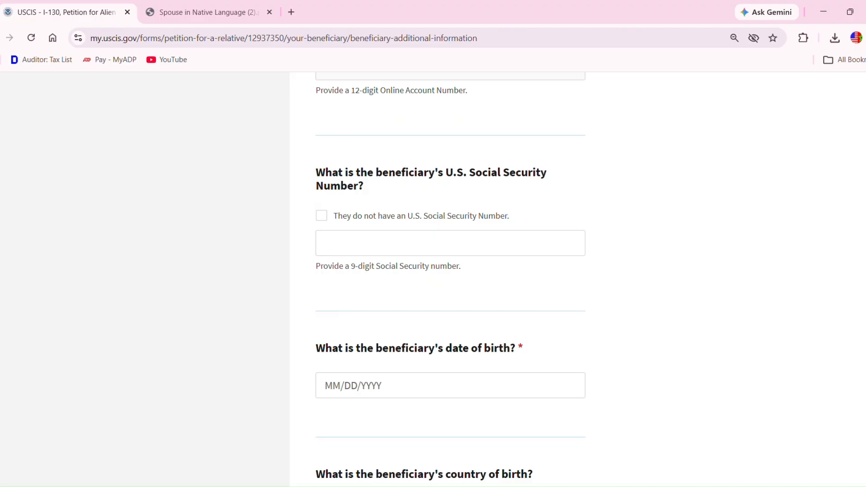
click(328, 219)
- Enter the beneficiary's date of birth as 01/01/2020
click(342, 384)
text(01/01/2020)
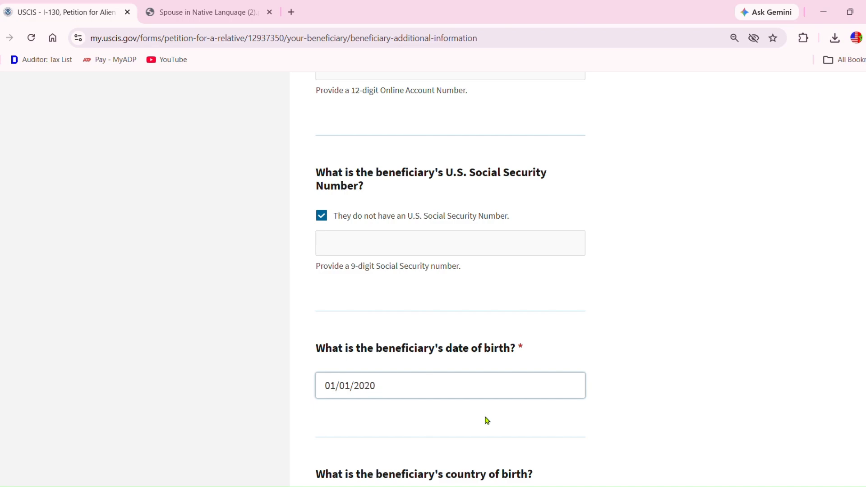
key(BackSpace)
key(BackSpace)
key(BackSpace)
text(000)
scroll(862, 446, down, 3)
scroll(451, 280, down, 5)
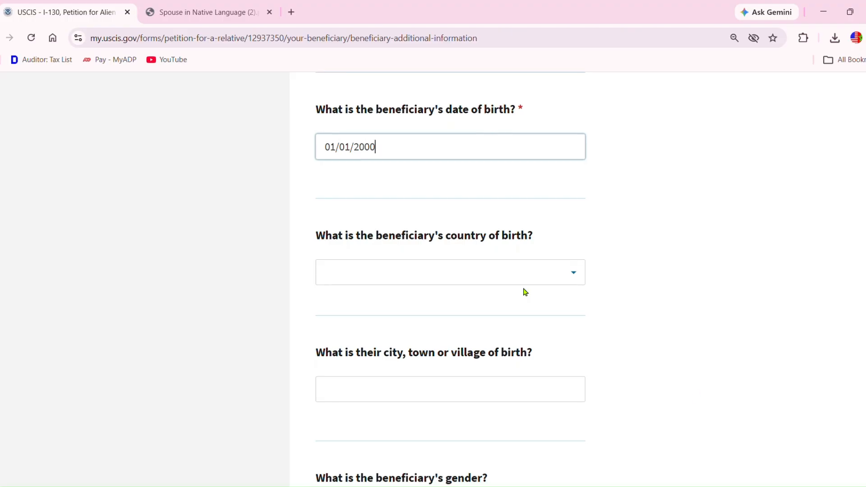
- Record the beneficiary's birthplace as Khenifra, Morocco and gender as Female
click(505, 284)
text(Morocco)
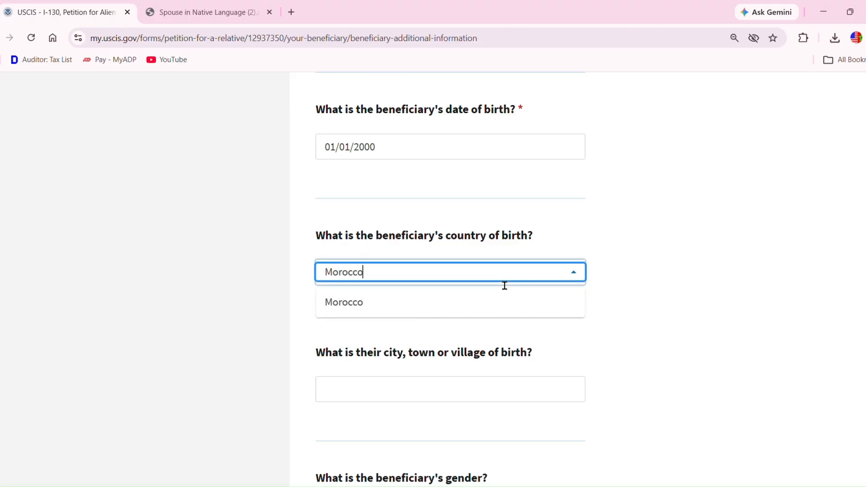
click(403, 309)
click(447, 387)
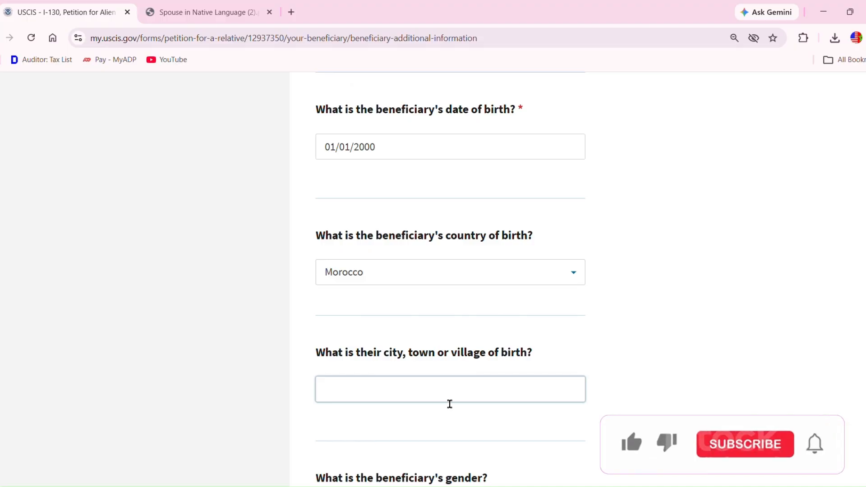
text(Khen)
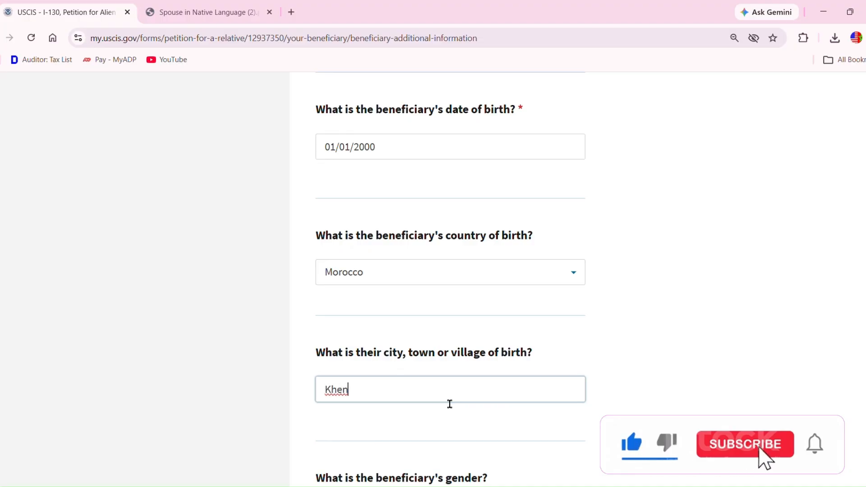
text(ifra)
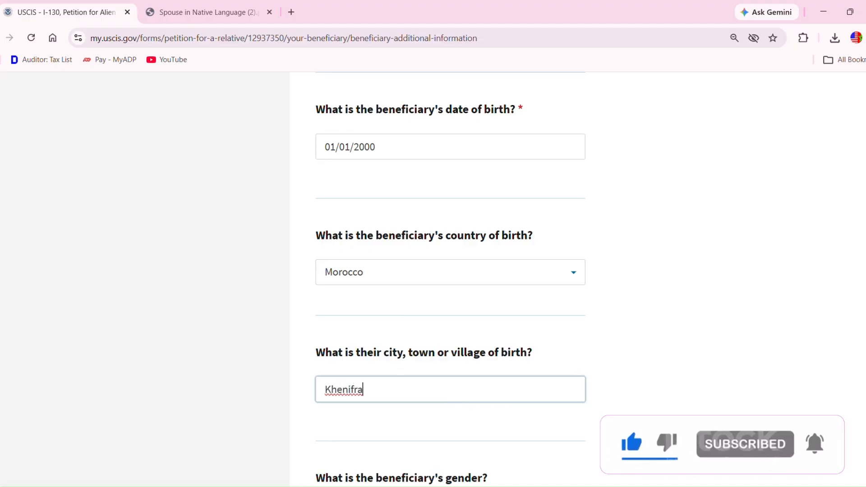
scroll(450, 280, down, 2)
scroll(451, 280, down, 4)
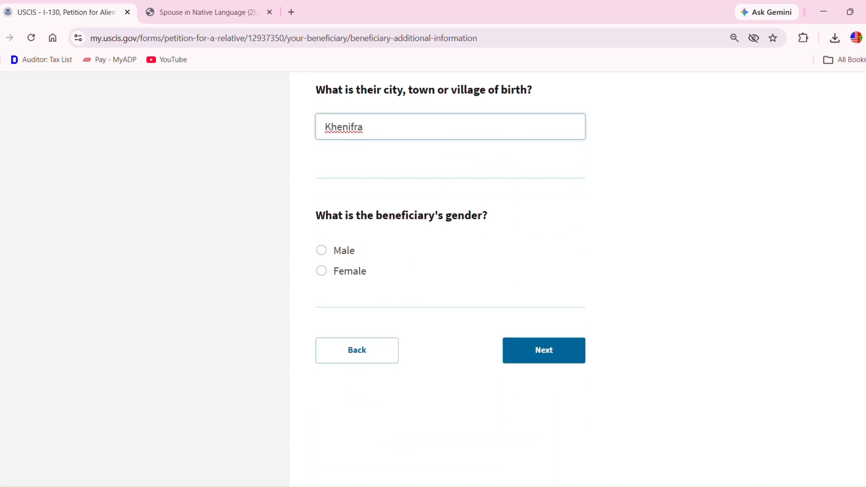
click(322, 271)
- Answer No to the beneficiary ever being in the United States and enter their passport number
click(565, 359)
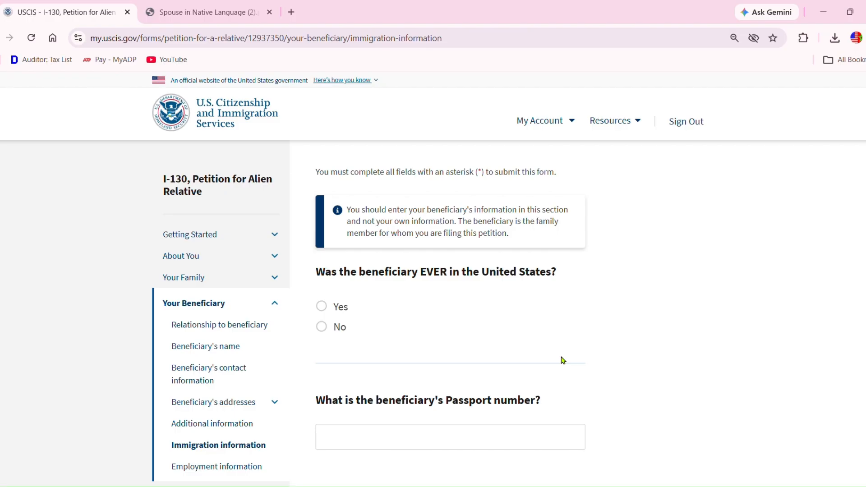
click(322, 326)
scroll(433, 279, down, 1)
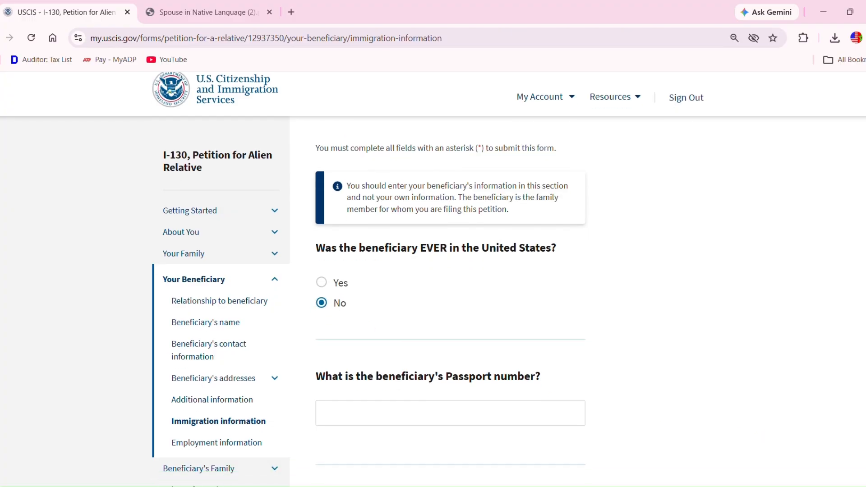
scroll(433, 279, down, 4)
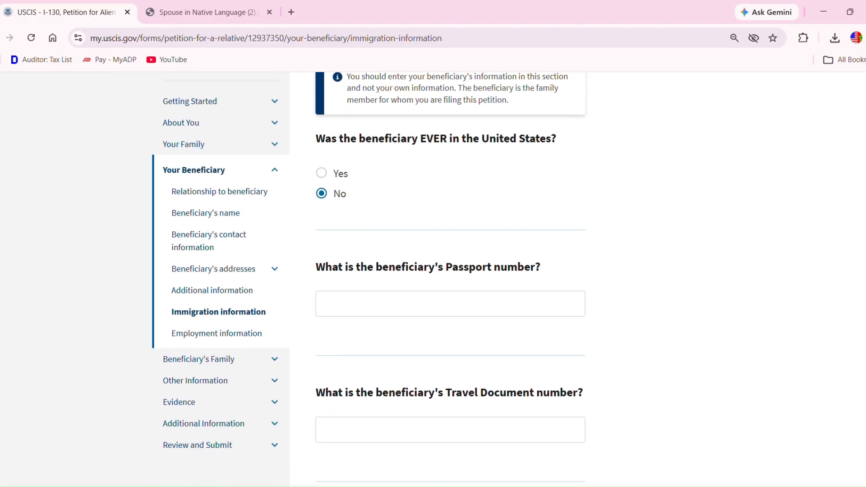
scroll(434, 278, down, 1)
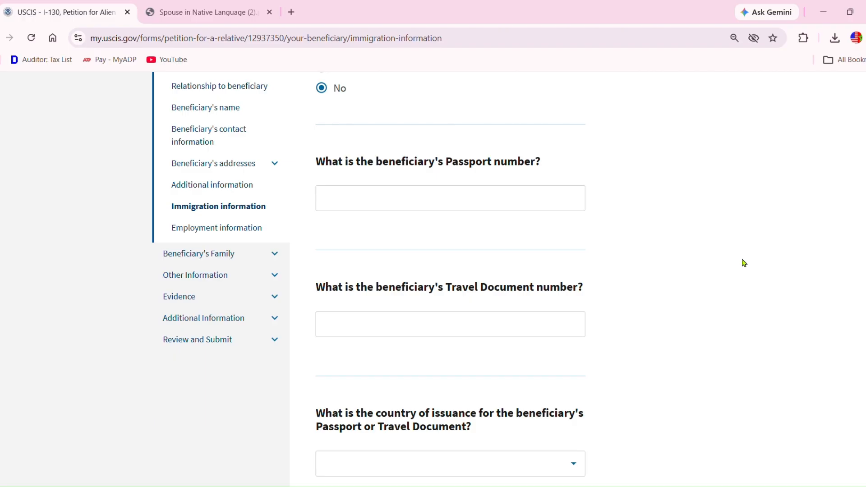
click(362, 205)
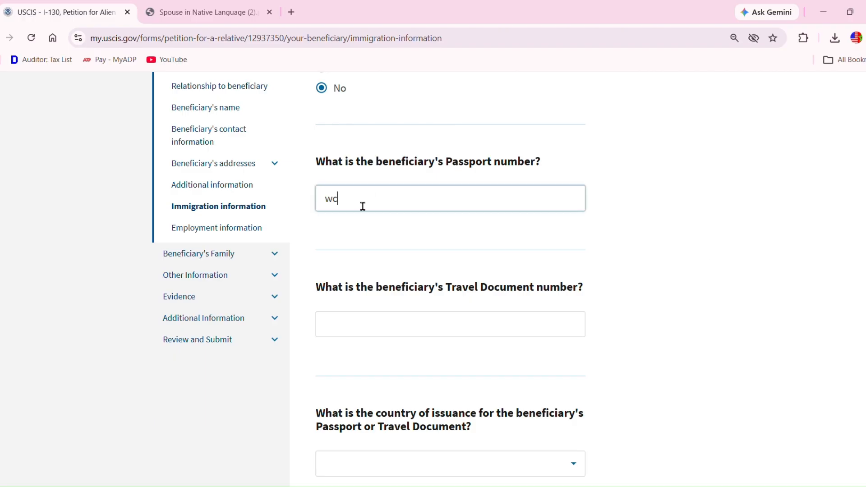
- Set the passport's issuing country to Morocco and its expiration date to 01/01/2030
scroll(451, 280, down, 4)
scroll(451, 280, down, 2)
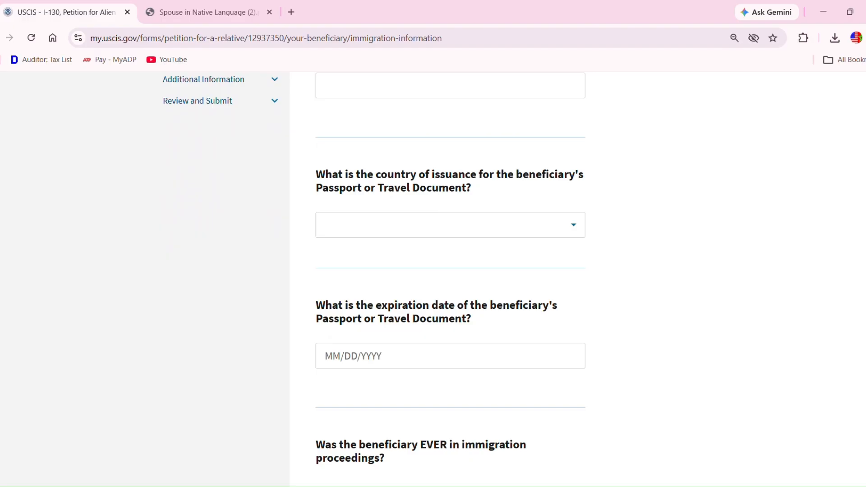
click(477, 238)
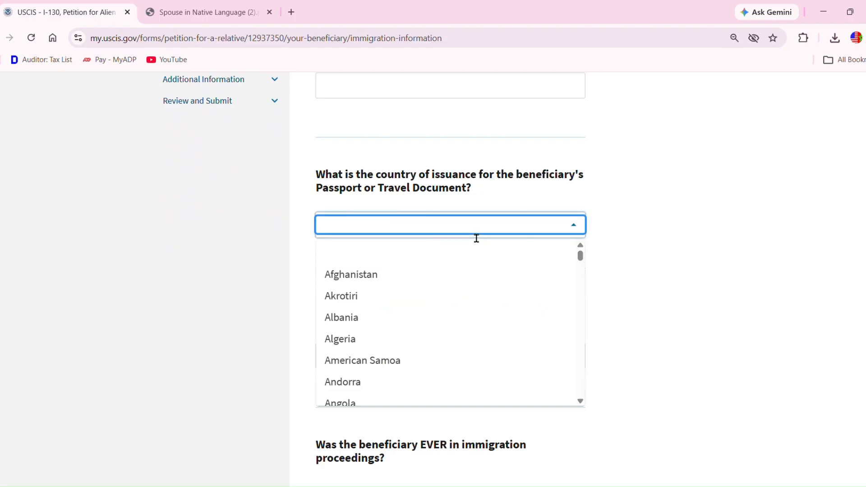
text(M)
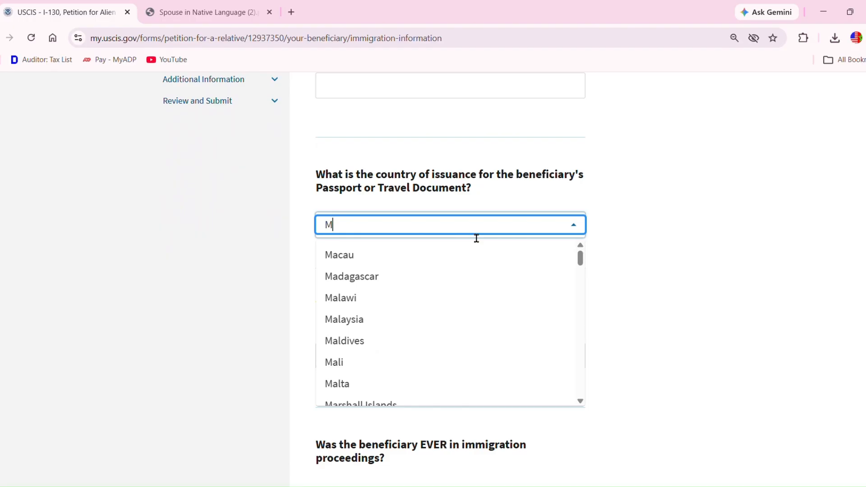
text(orocc)
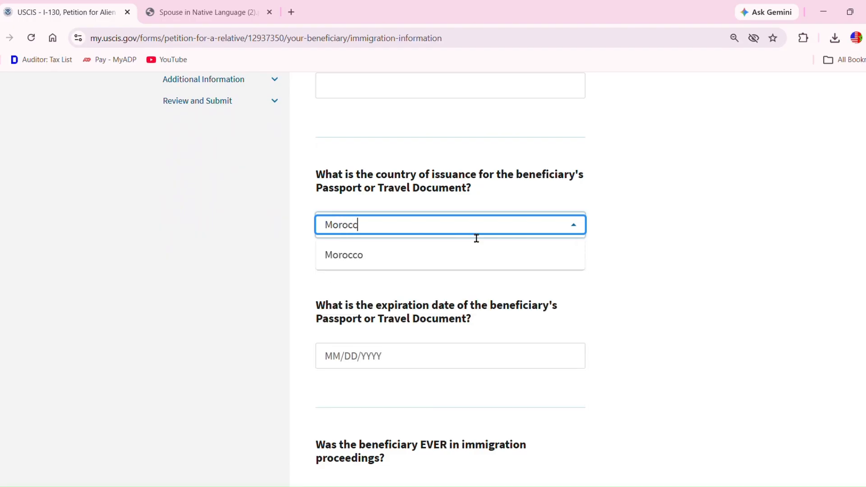
click(405, 255)
click(344, 360)
text(01012023)
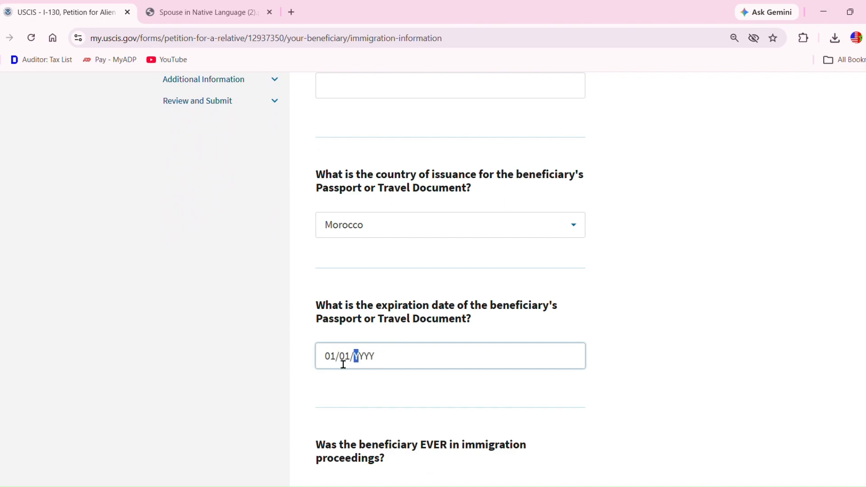
key(BackSpace)
key(BackSpace)
text(30)
- Answer No to immigration proceedings and continue to employment information
scroll(451, 280, down, 5)
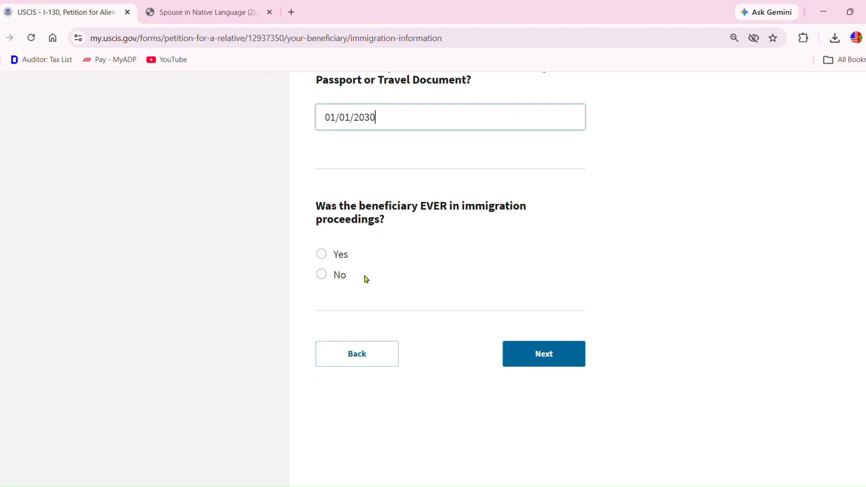
click(322, 275)
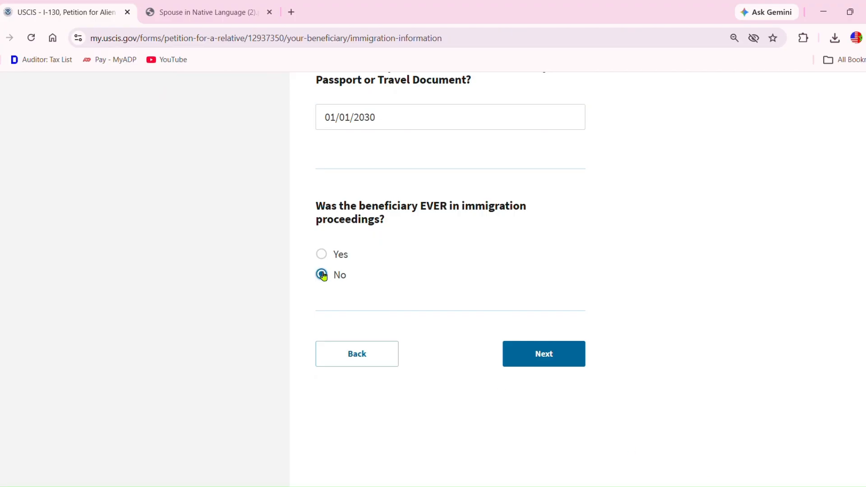
click(554, 365)
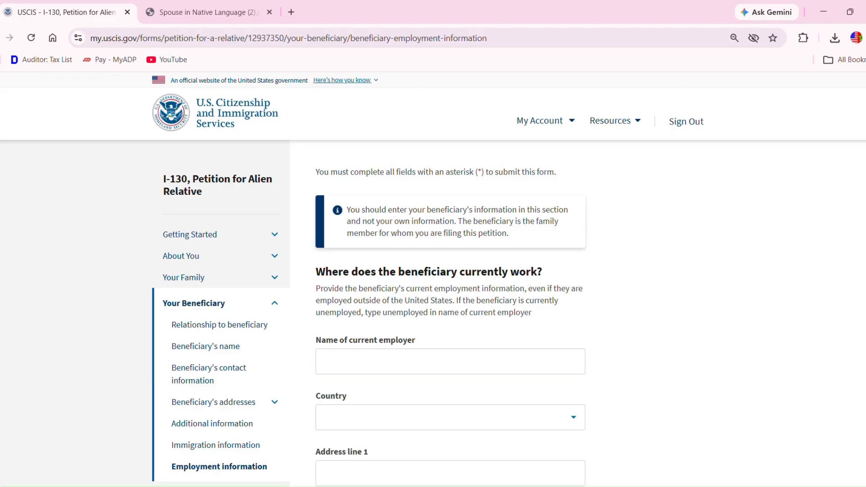
- Enter 'Unemployed' as the beneficiary's current employer and continue to marital status
scroll(631, 363, down, 2)
scroll(571, 319, down, 1)
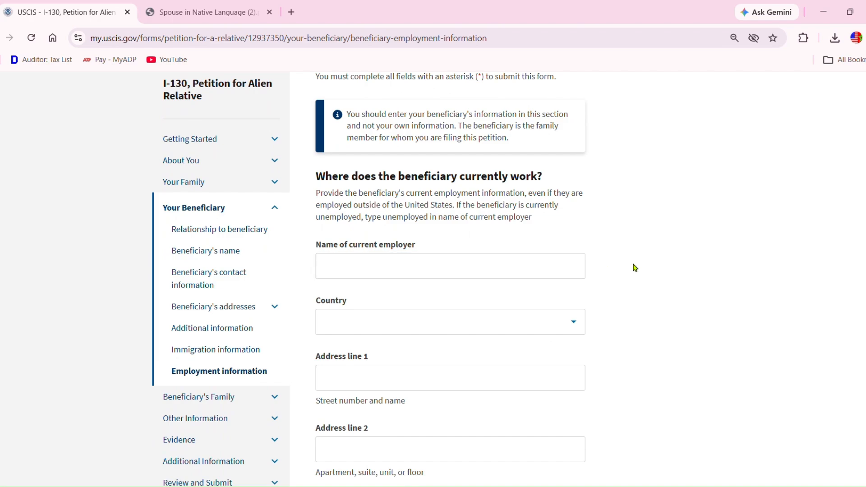
click(440, 279)
text(Un)
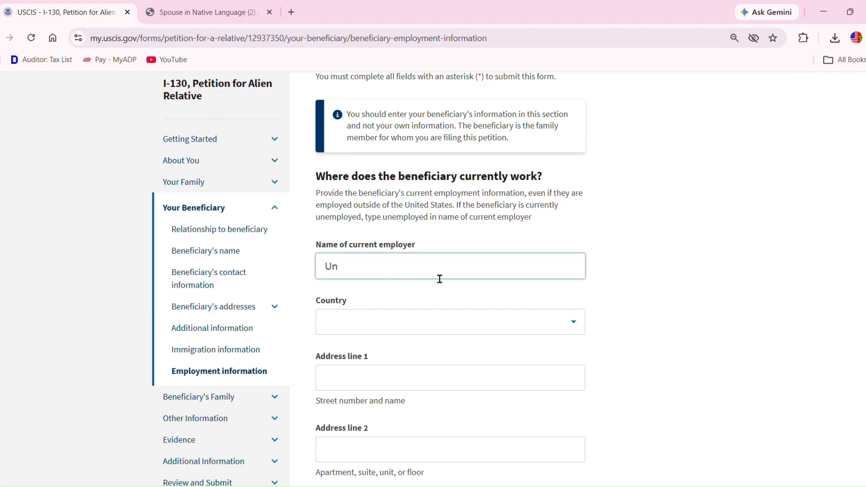
text(employed)
scroll(451, 271, down, 2)
scroll(452, 271, down, 1)
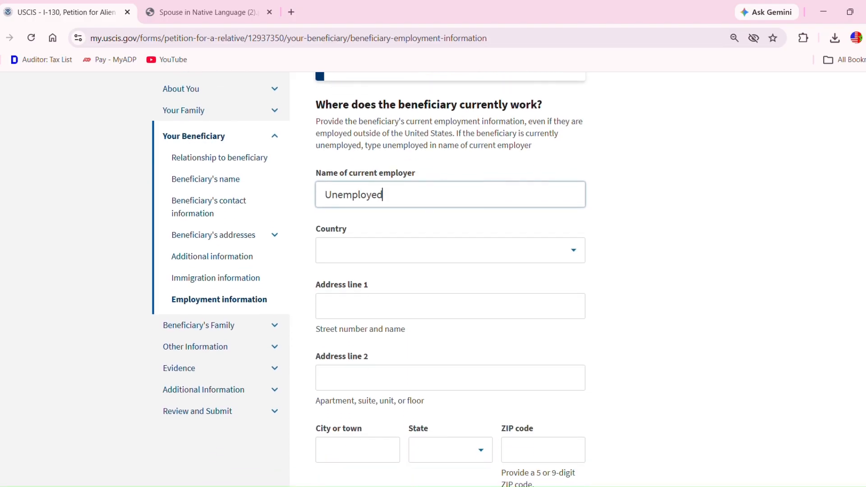
scroll(451, 270, down, 1)
scroll(451, 270, down, 5)
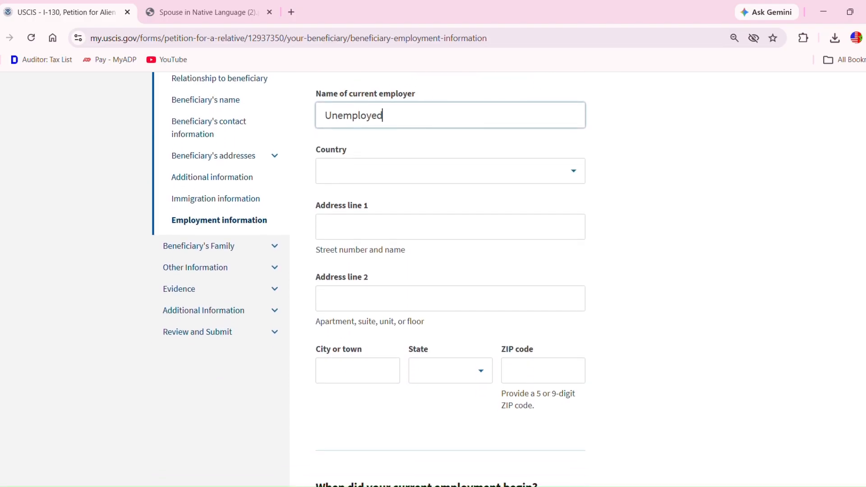
scroll(451, 270, down, 2)
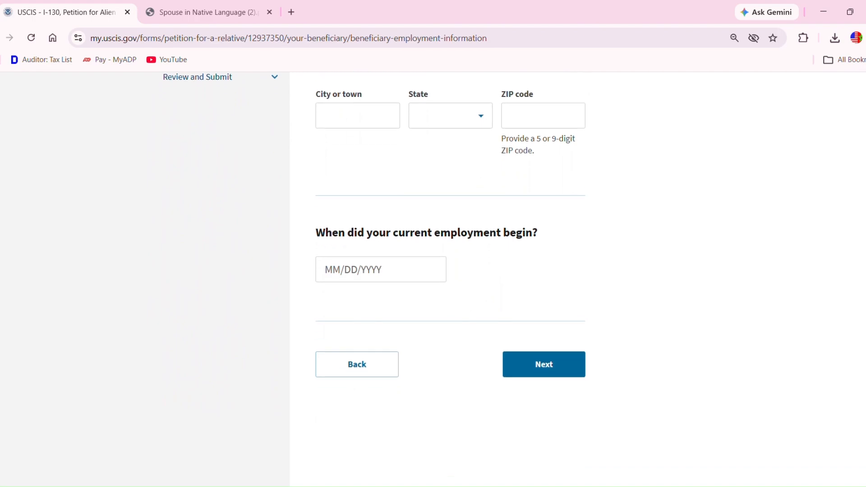
click(546, 367)
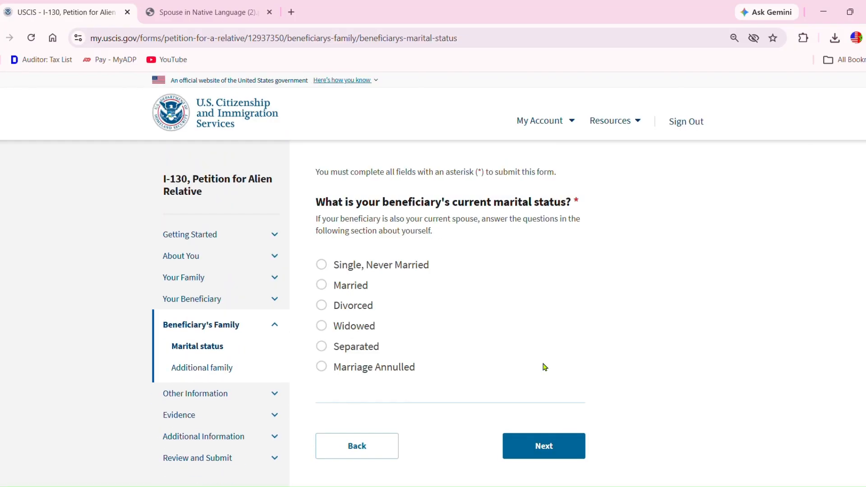
- Mark the beneficiary as Married, married 1 time, and continue to the spouse details
click(323, 285)
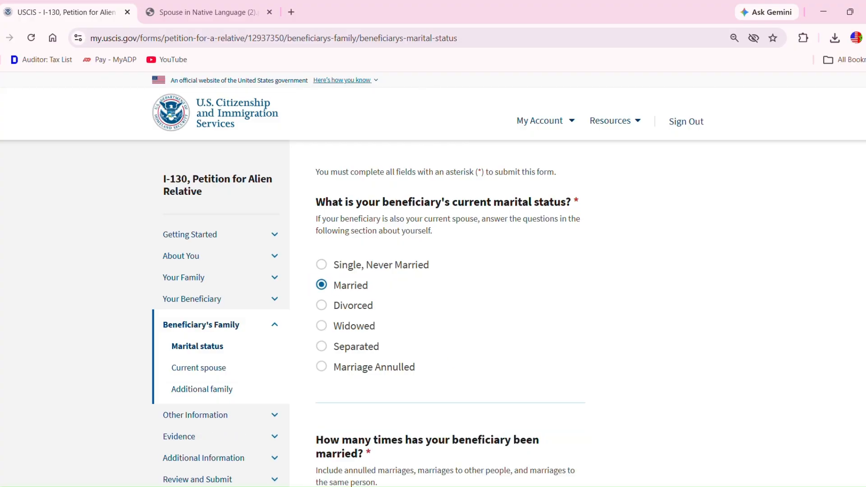
scroll(685, 406, down, 2)
scroll(434, 280, down, 4)
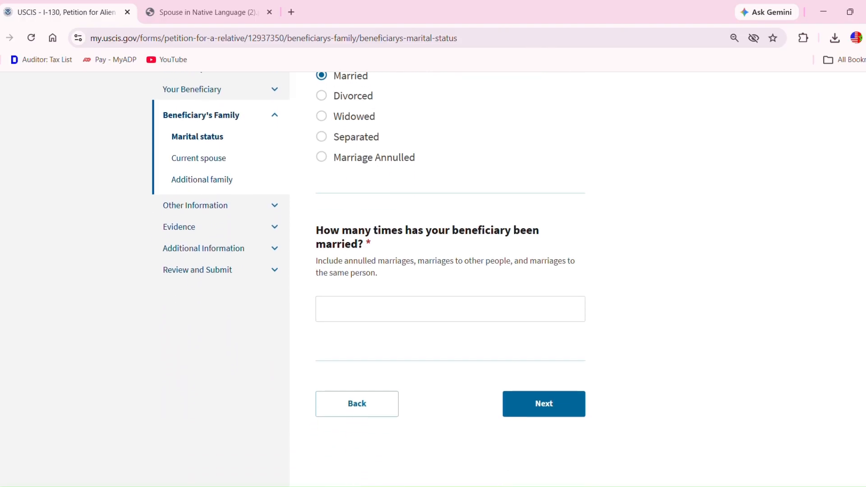
scroll(433, 280, down, 1)
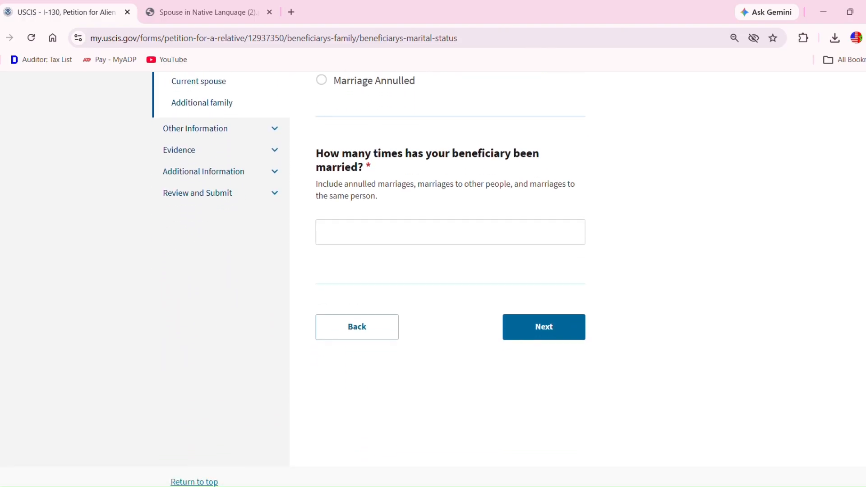
click(365, 239)
text(1)
click(543, 327)
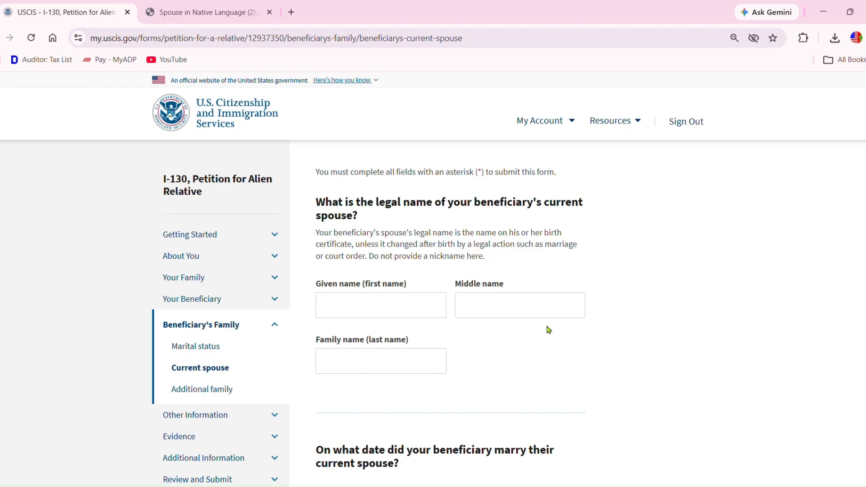
- Enter the current spouse's given and family names and the marriage date 01/01/2026
click(447, 307)
click(355, 374)
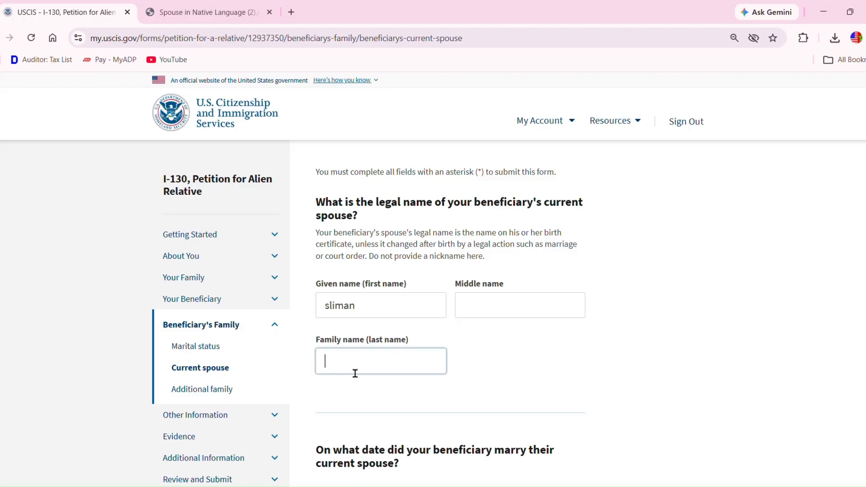
scroll(355, 373, down, 2)
scroll(433, 280, down, 3)
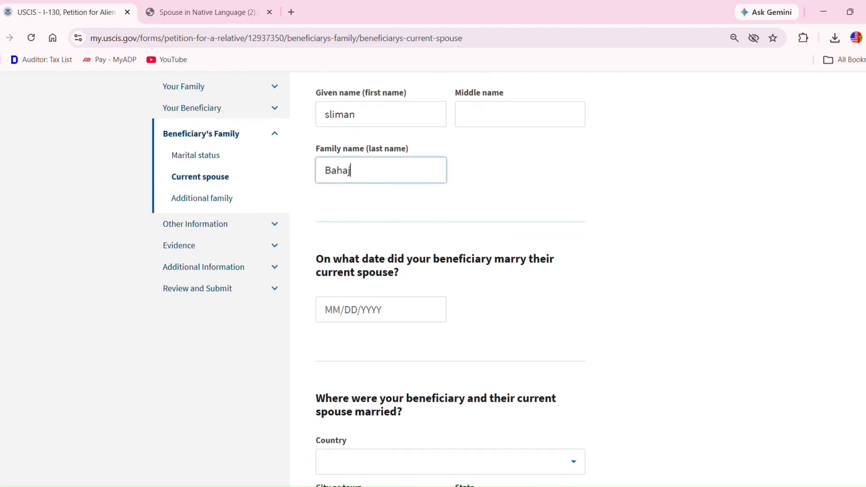
click(338, 288)
text(01/01/20)
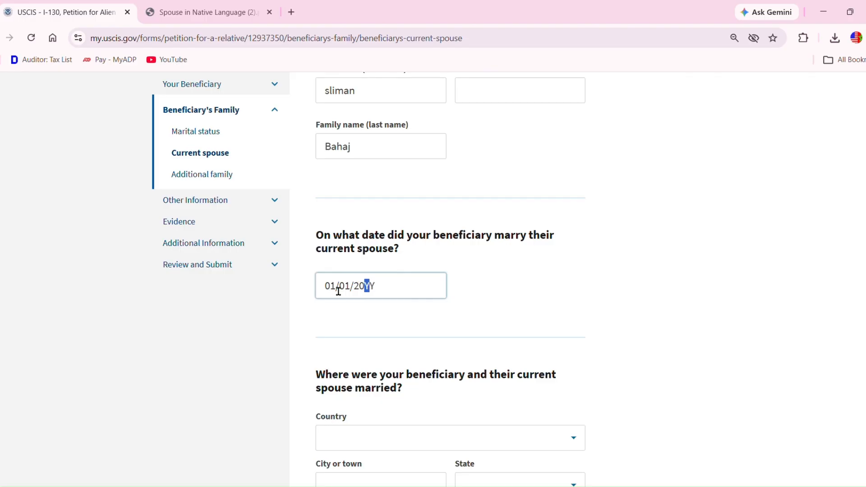
text(26)
- Set the marriage place to Khenifra, Khenifra province, Morocco, and continue
scroll(434, 280, down, 4)
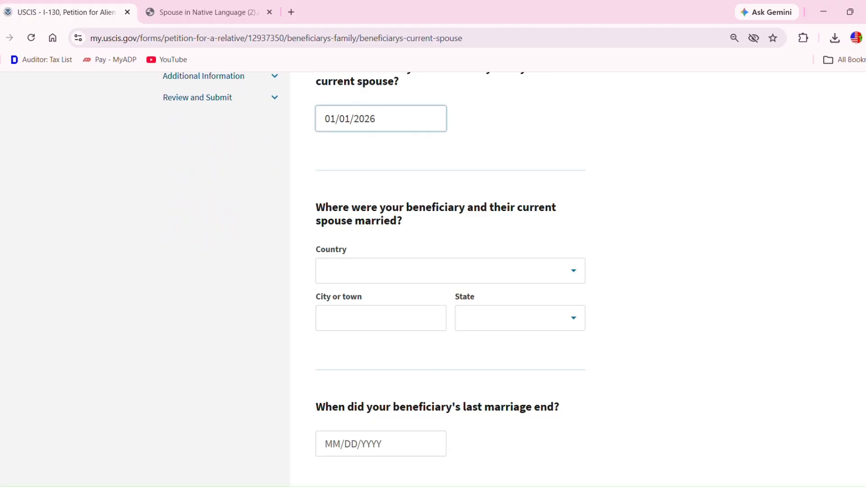
click(399, 283)
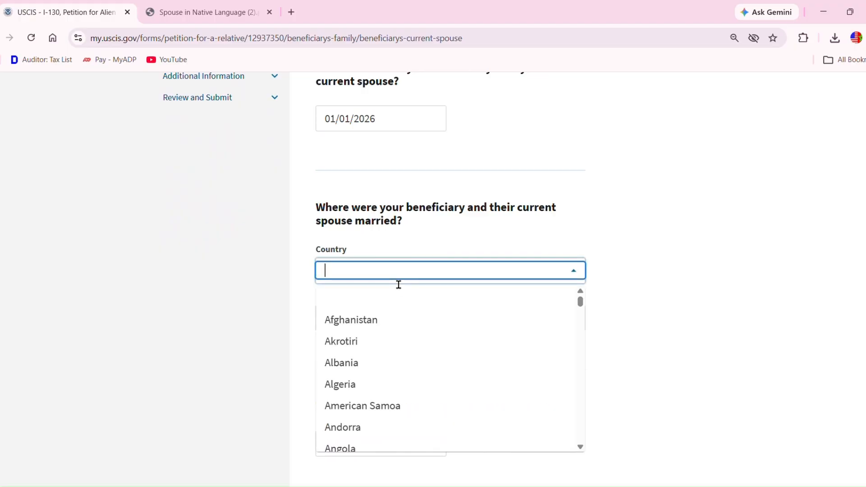
text(Morocc)
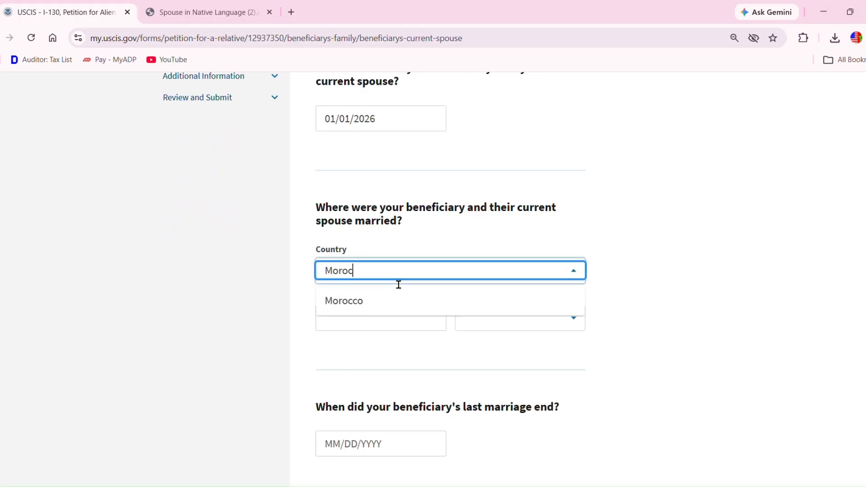
click(351, 305)
click(358, 321)
text(Khenifra)
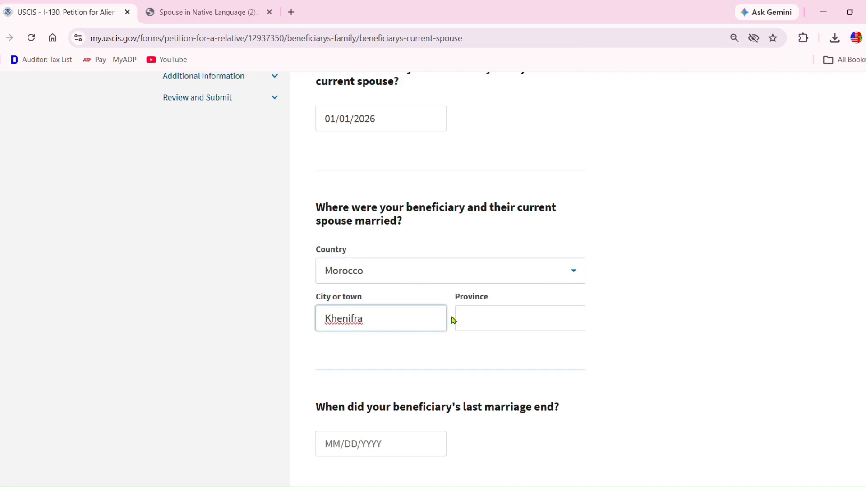
click(475, 323)
text(Khenifra)
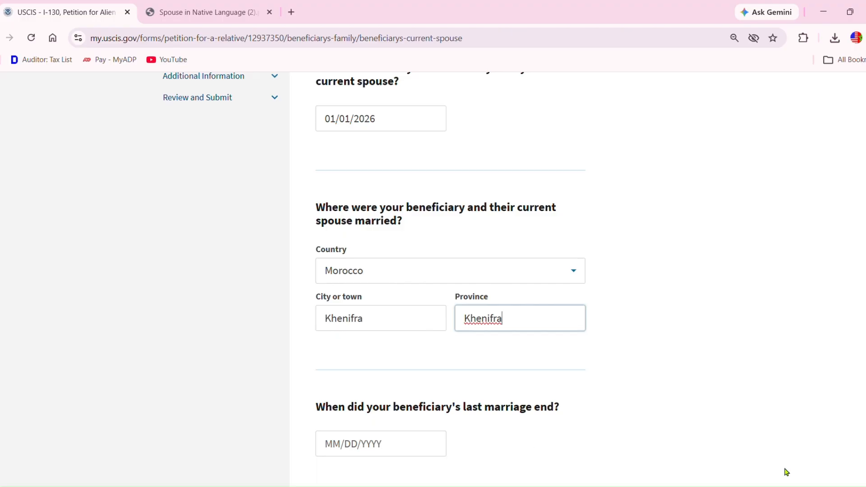
scroll(537, 444, down, 1)
scroll(451, 271, down, 3)
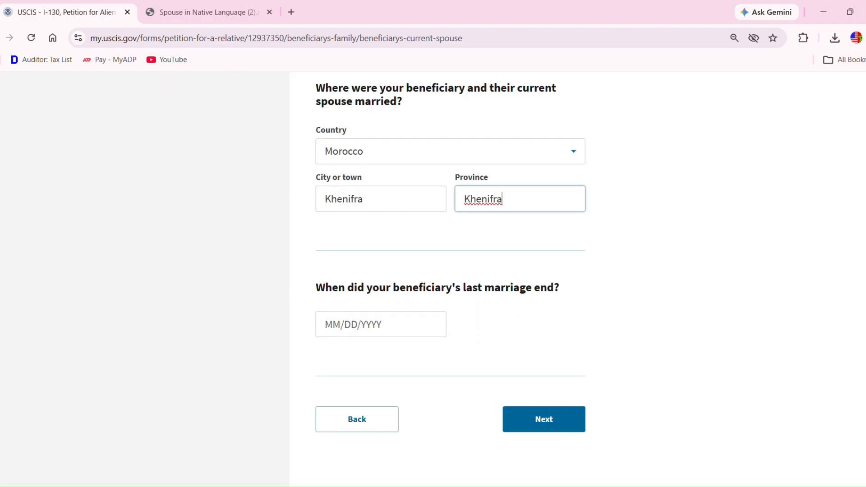
click(563, 428)
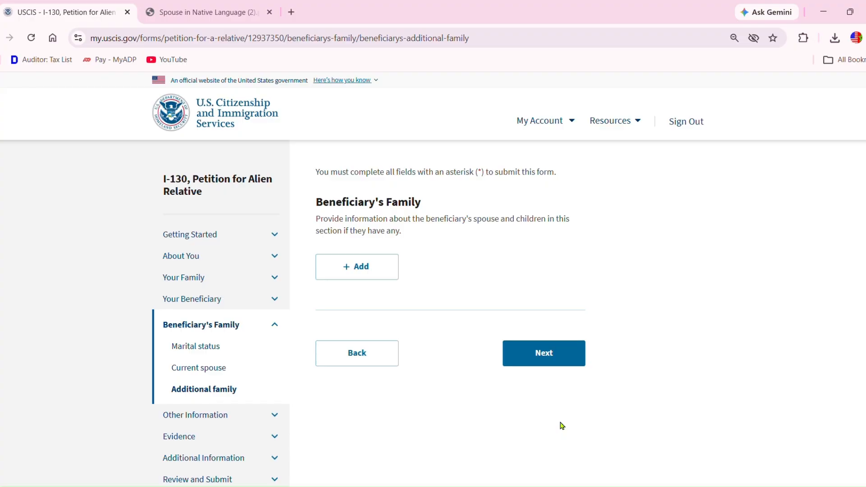
- Add a beneficiary family member entry with the person's given and family name, marked as Spouse
click(362, 278)
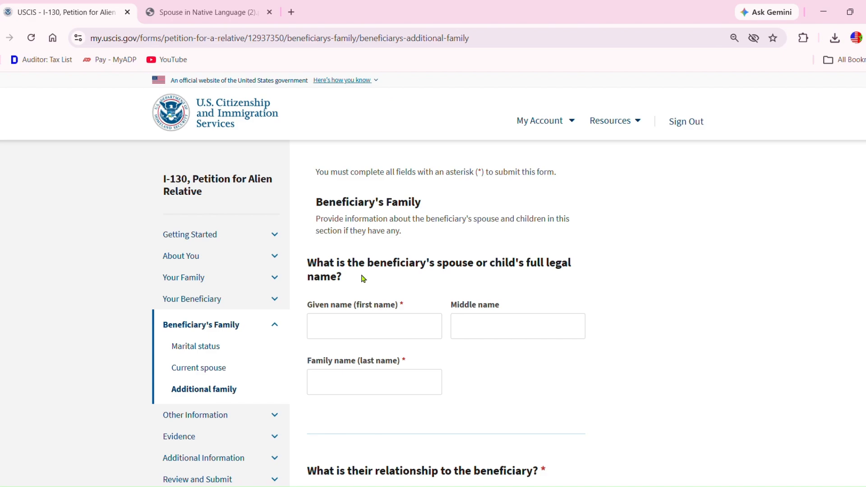
click(371, 333)
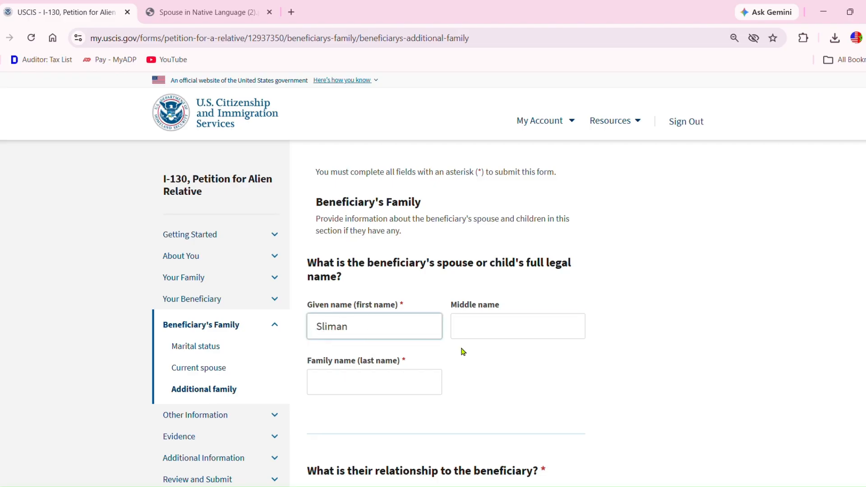
click(387, 386)
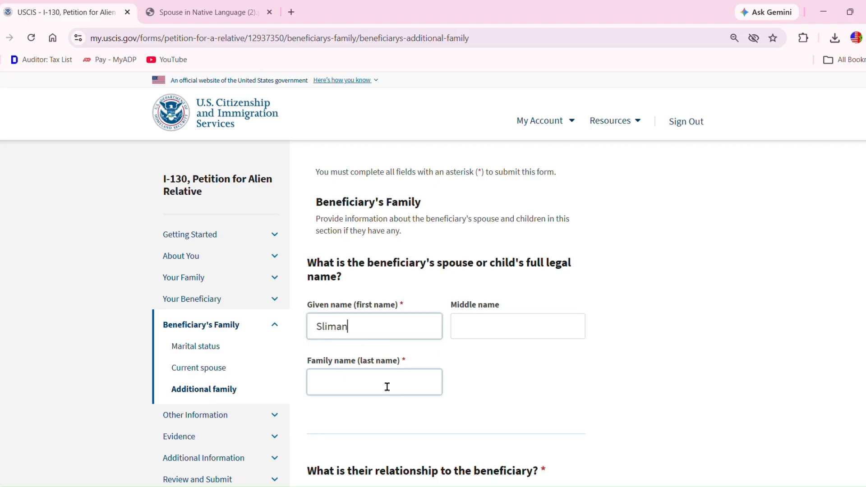
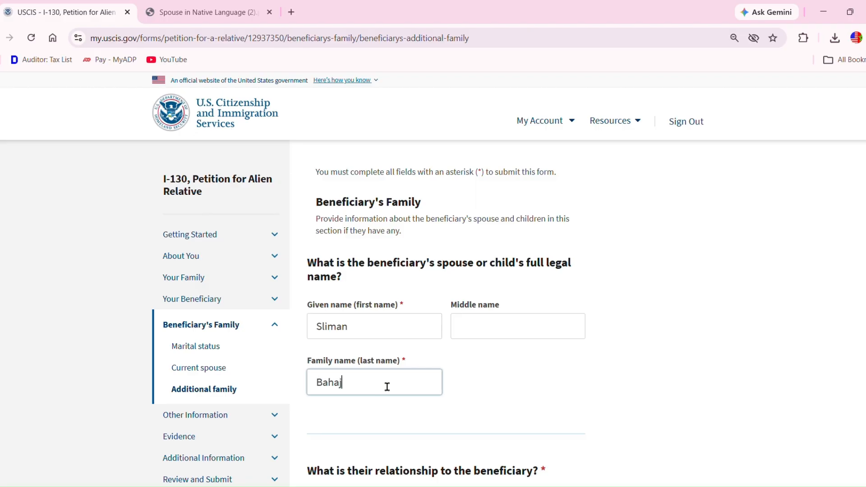
scroll(433, 280, down, 4)
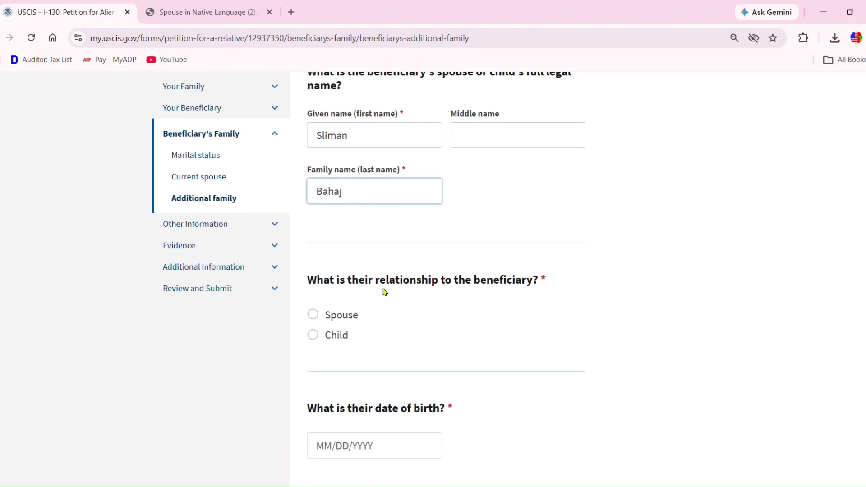
click(313, 314)
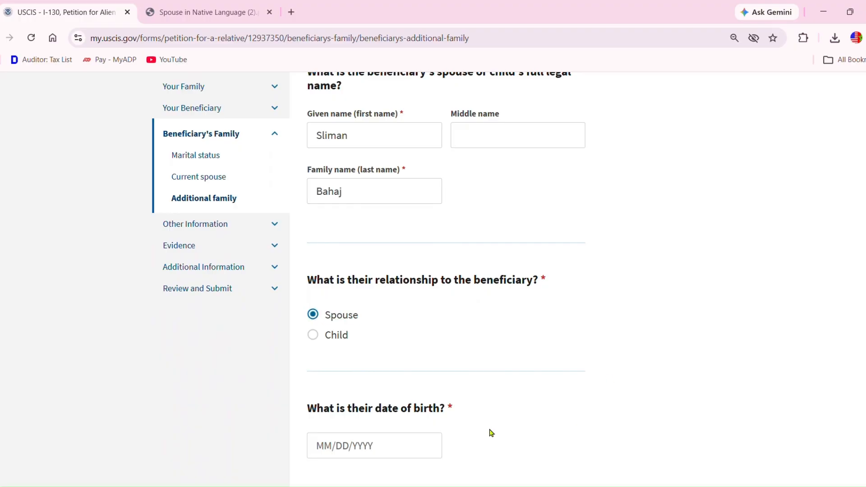
click(345, 449)
click(329, 450)
text(01/1)
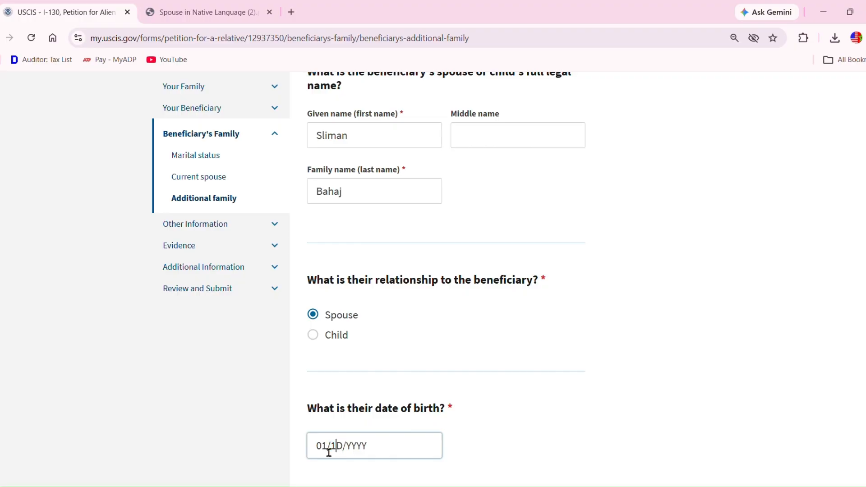
text(0/1980)
scroll(446, 278, down, 3)
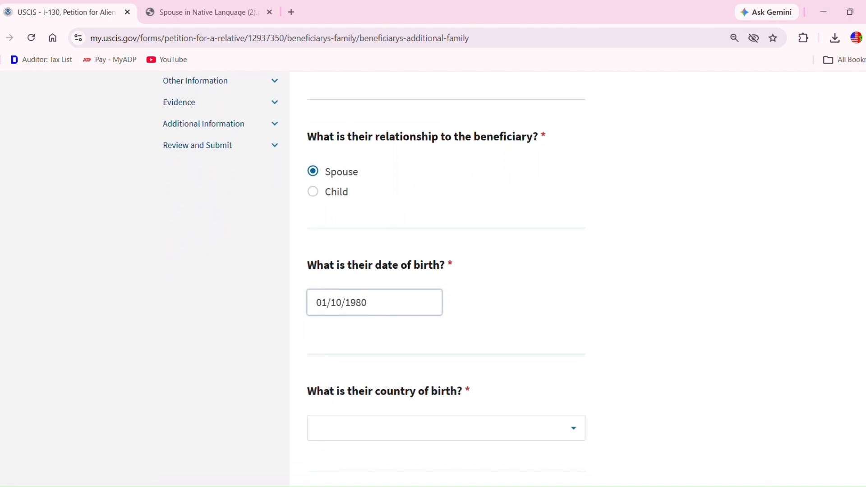
scroll(446, 278, down, 3)
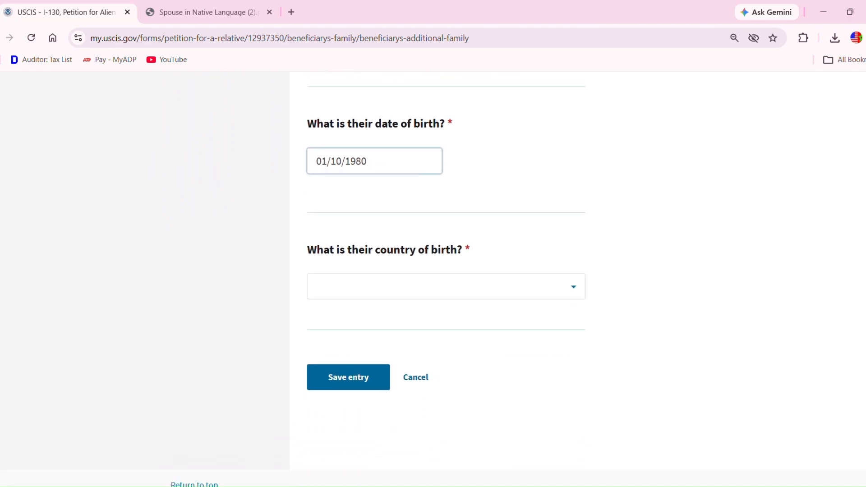
click(458, 282)
text(mor)
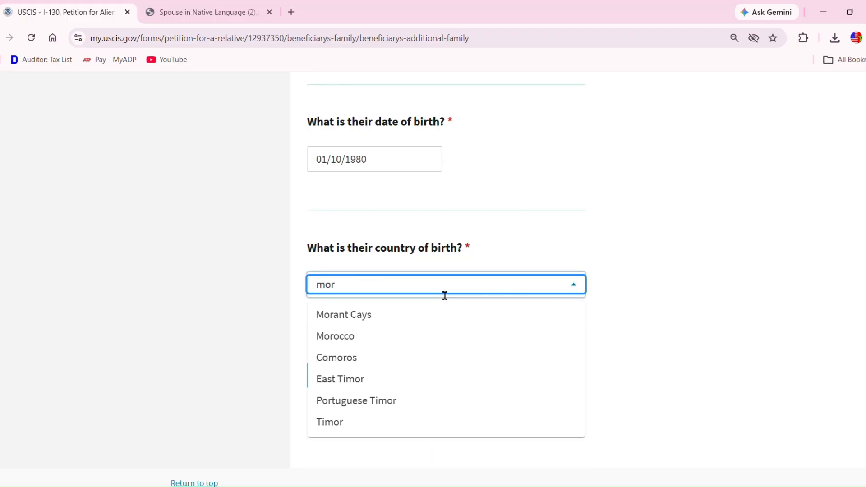
click(377, 336)
click(369, 383)
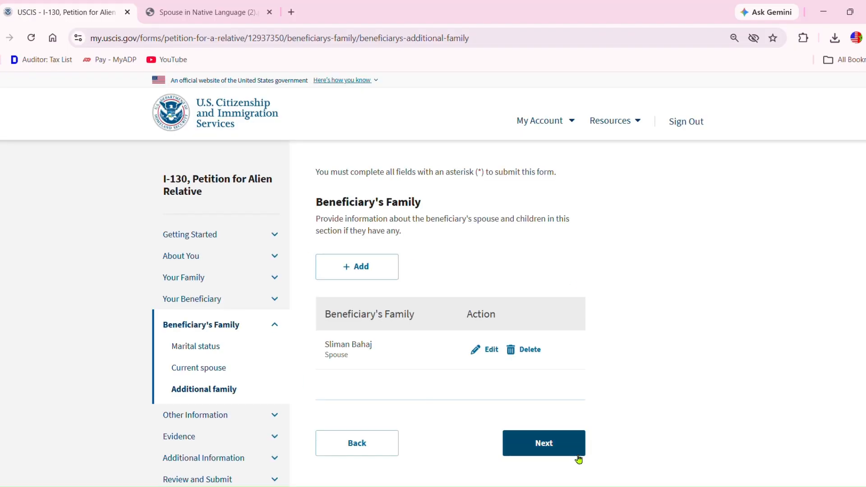
click(562, 448)
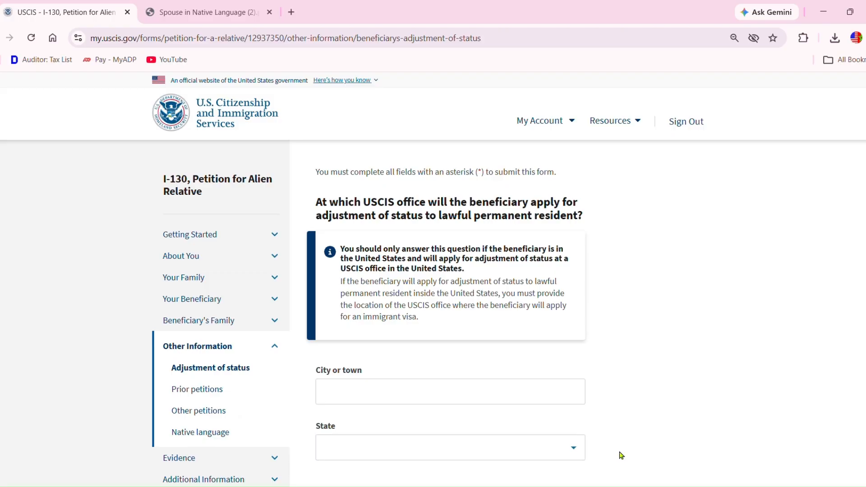
- Choose Morocco as the consulate country in the embassy question
scroll(433, 279, down, 2)
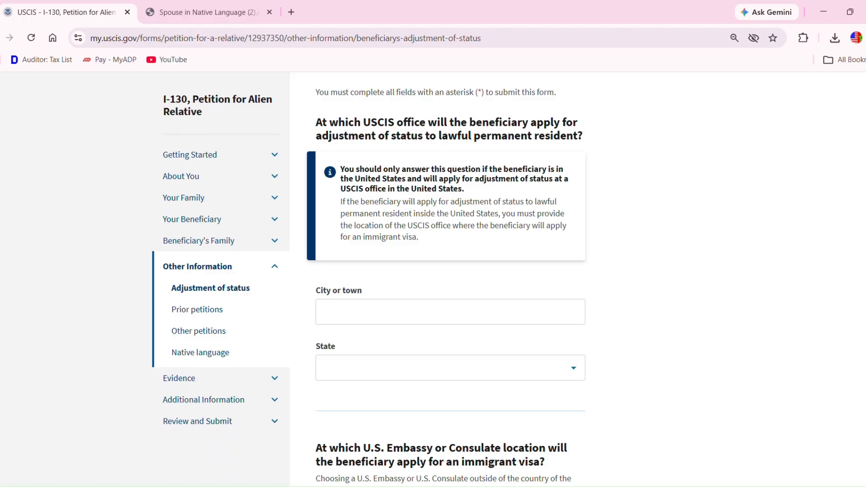
scroll(370, 279, down, 4)
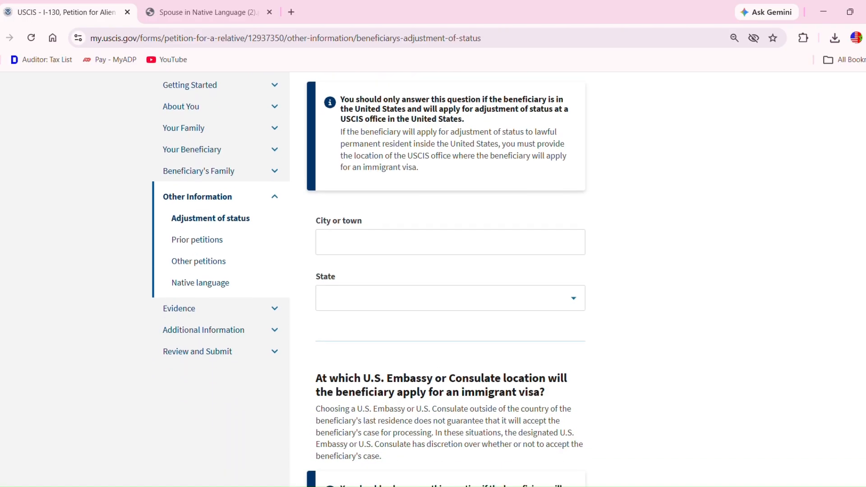
scroll(369, 280, down, 3)
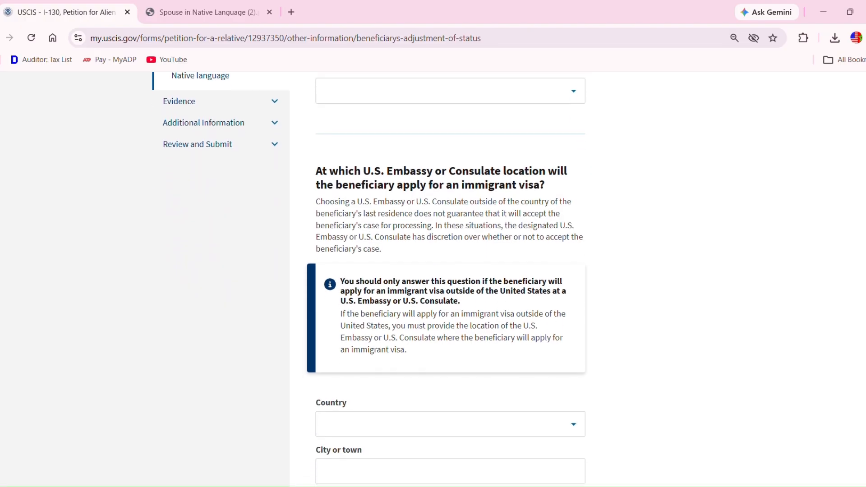
scroll(369, 280, down, 1)
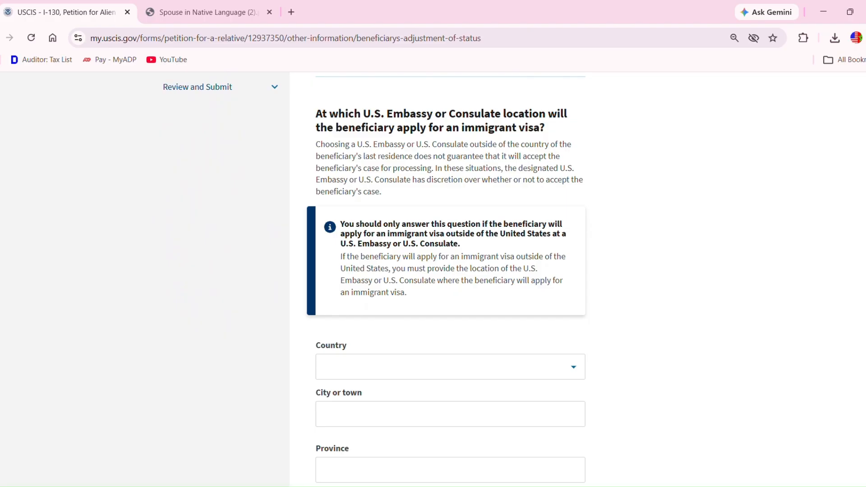
scroll(375, 280, down, 2)
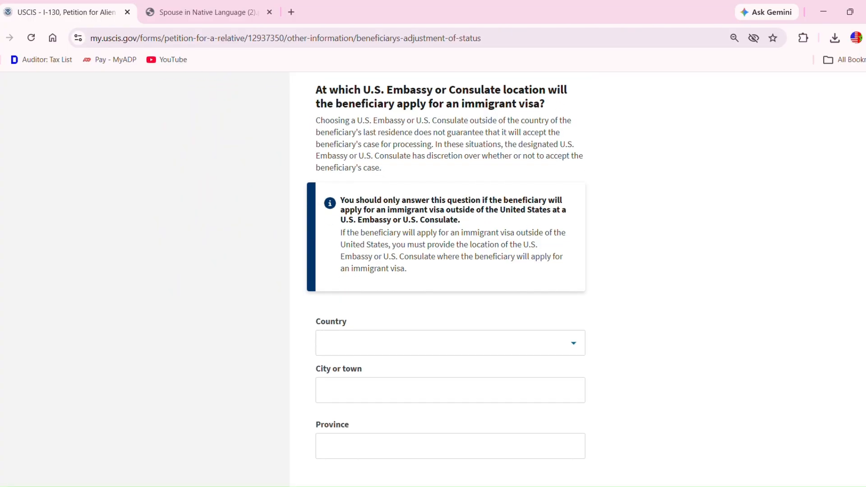
click(470, 302)
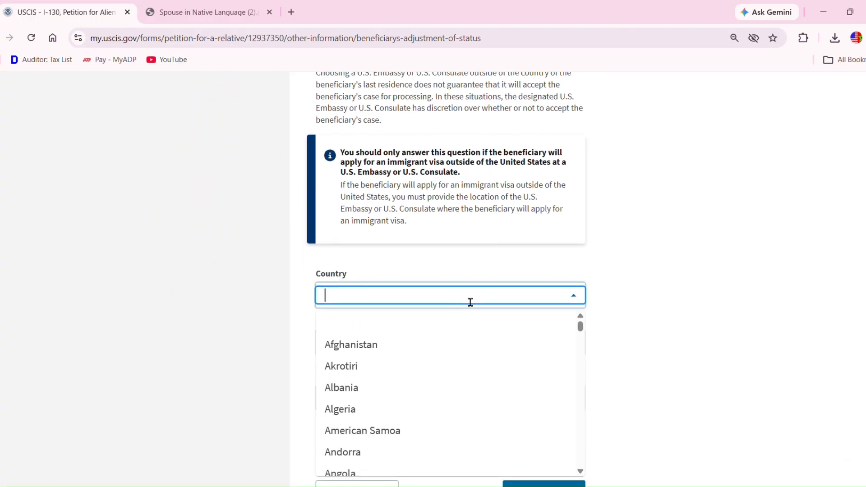
text(moro)
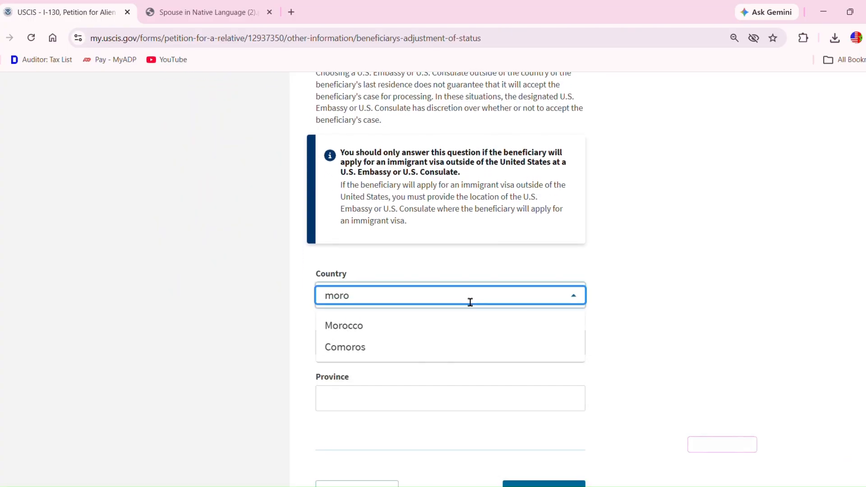
click(383, 328)
- Enter Casablanca as the consulate city and province, then continue to prior petitions
click(368, 350)
text(Casablanca)
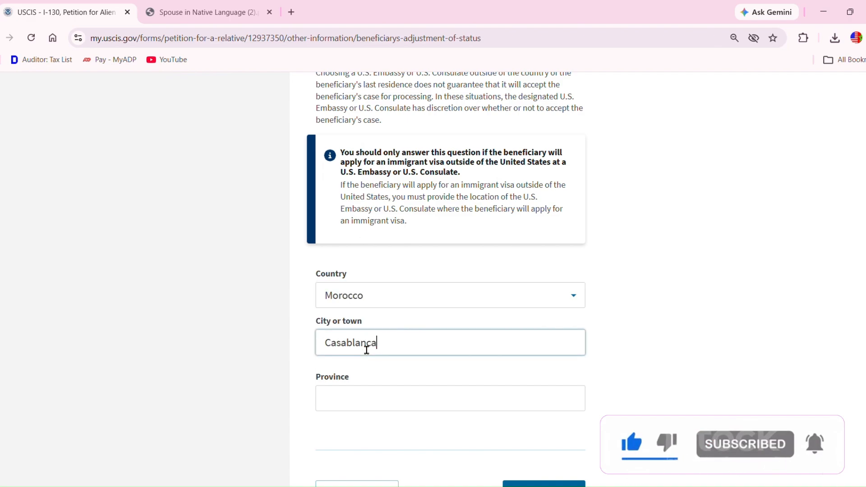
click(350, 399)
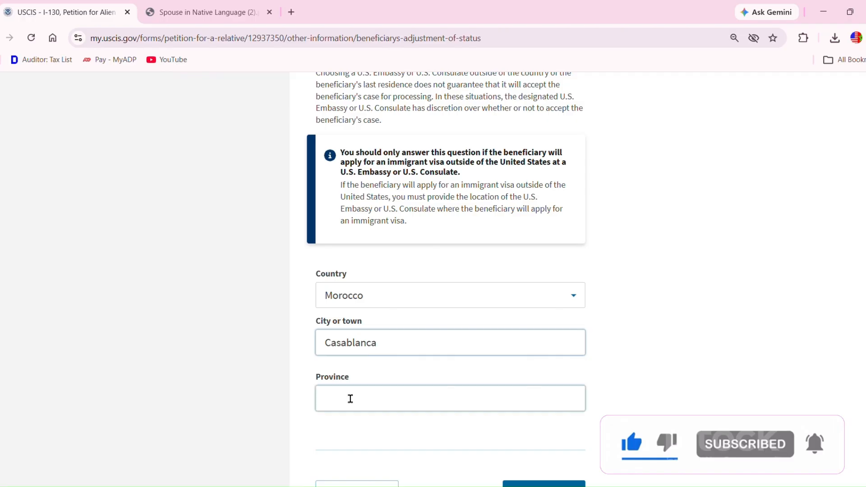
text(Casablanca)
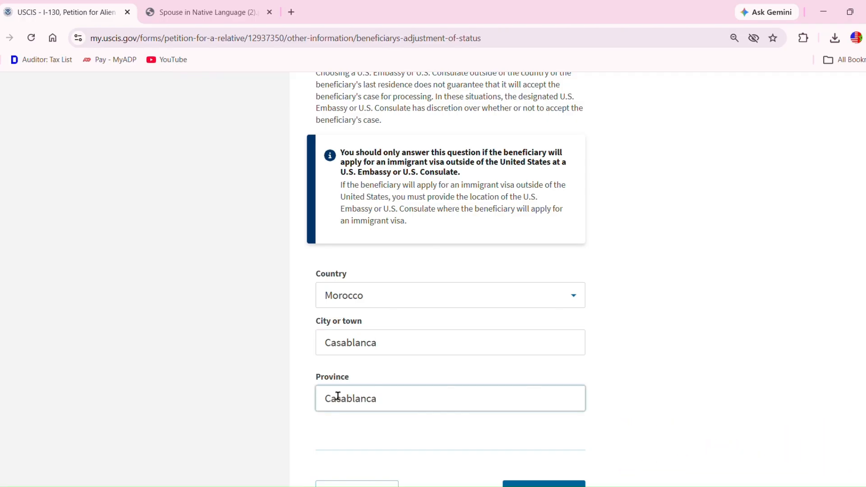
scroll(446, 280, down, 2)
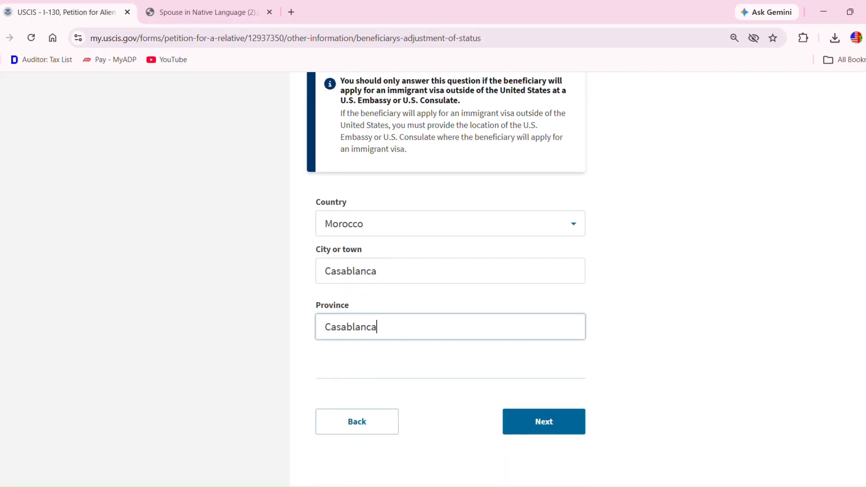
scroll(446, 279, up, 8)
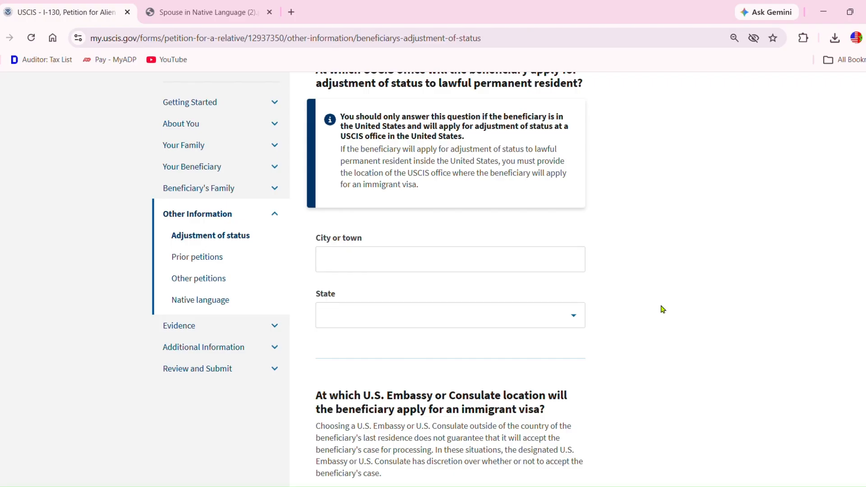
scroll(451, 271, down, 3)
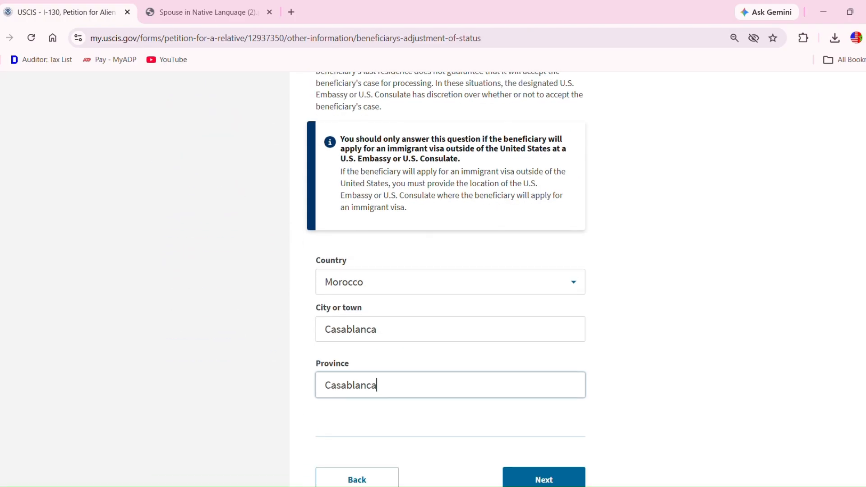
scroll(451, 271, down, 3)
click(567, 315)
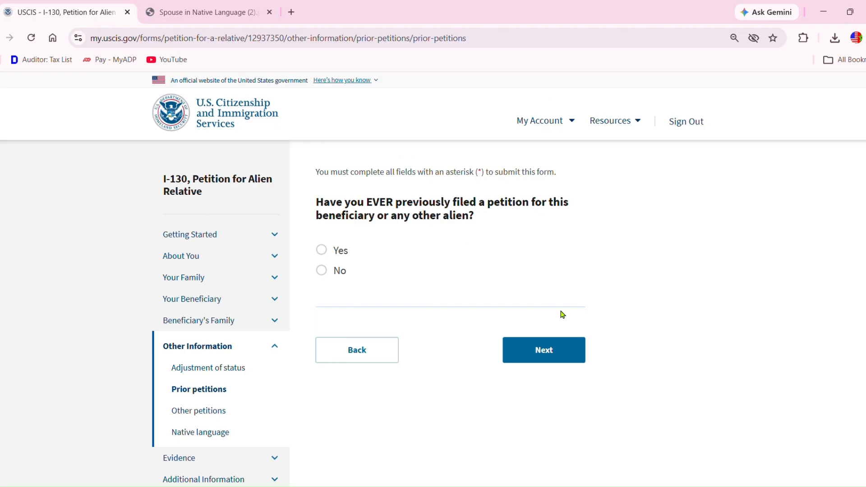
- Answer No to previously filed petitions and continue past the Other petitions page
click(322, 271)
click(537, 353)
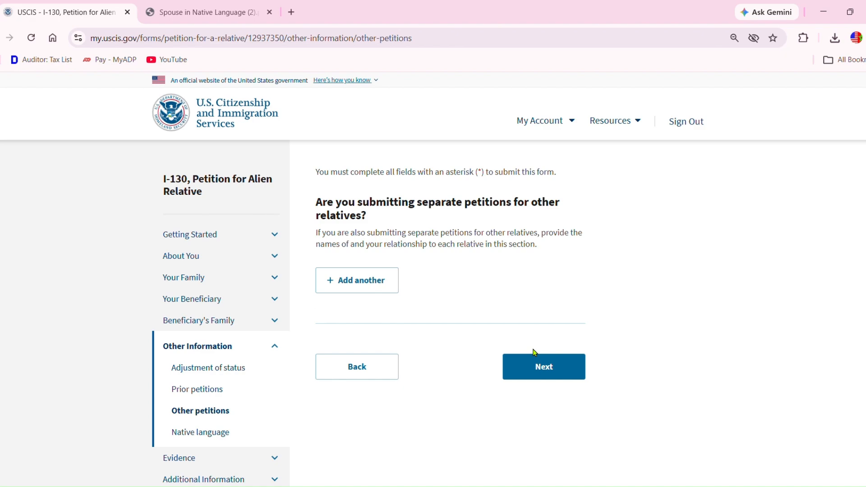
click(564, 374)
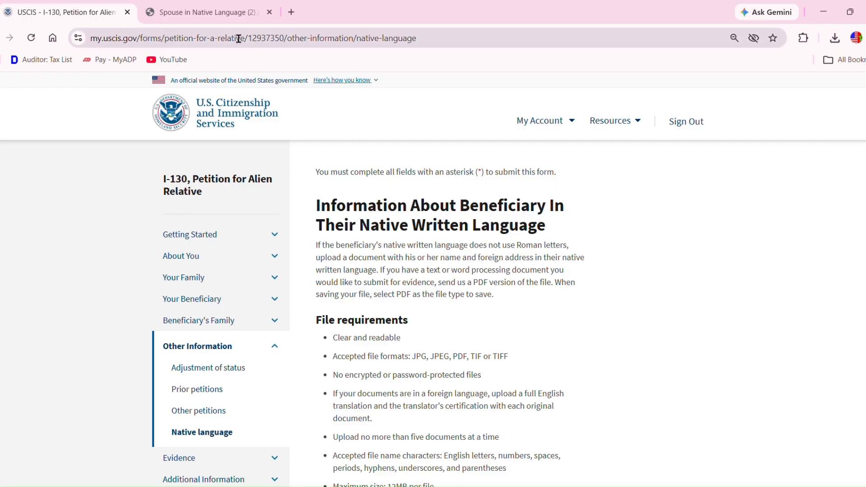
- Review the beneficiary's native-language name and address PDF in the other tab, then upload it and continue
click(221, 19)
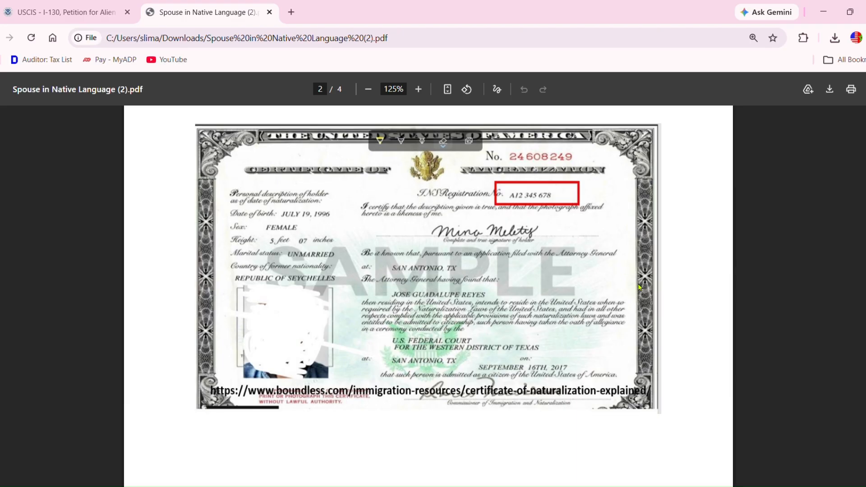
scroll(429, 294, down, 6)
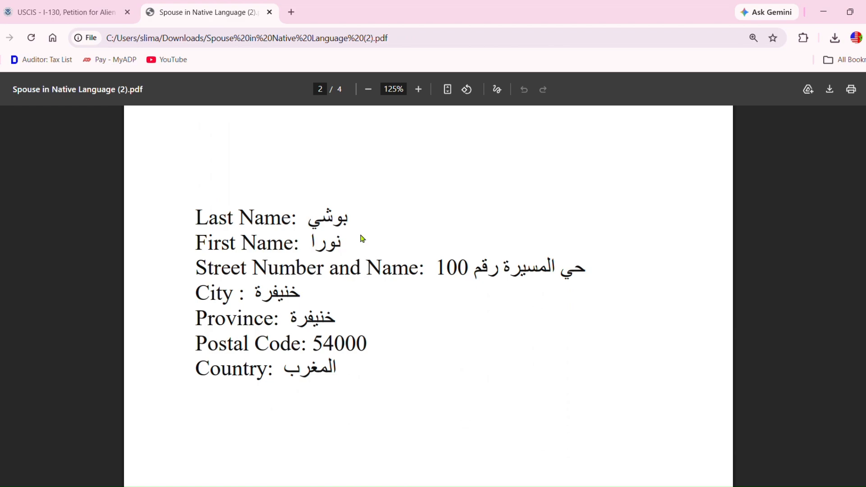
click(93, 19)
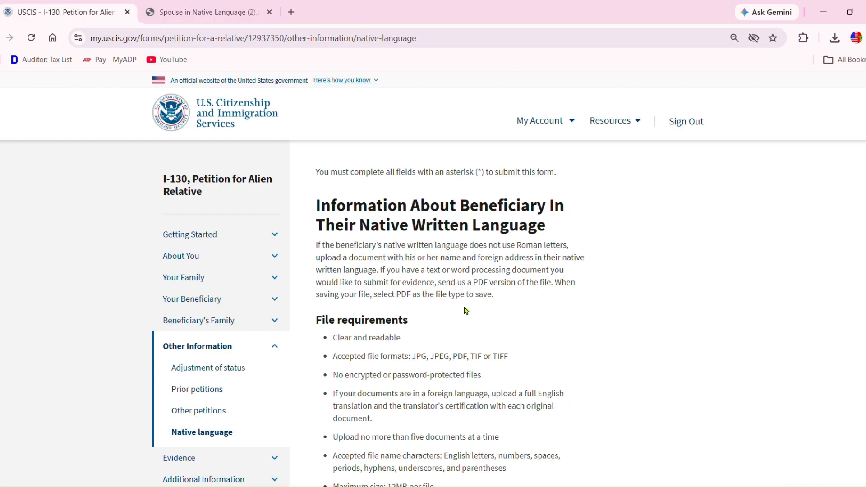
scroll(433, 279, down, 5)
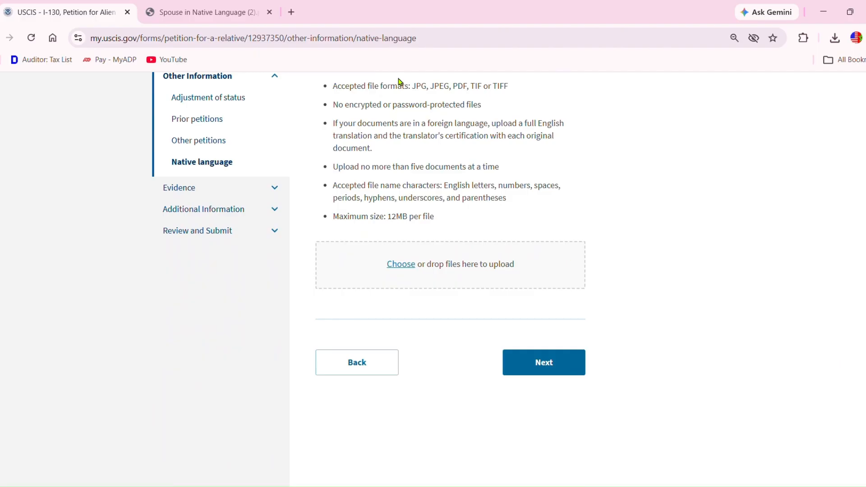
click(403, 266)
click(511, 270)
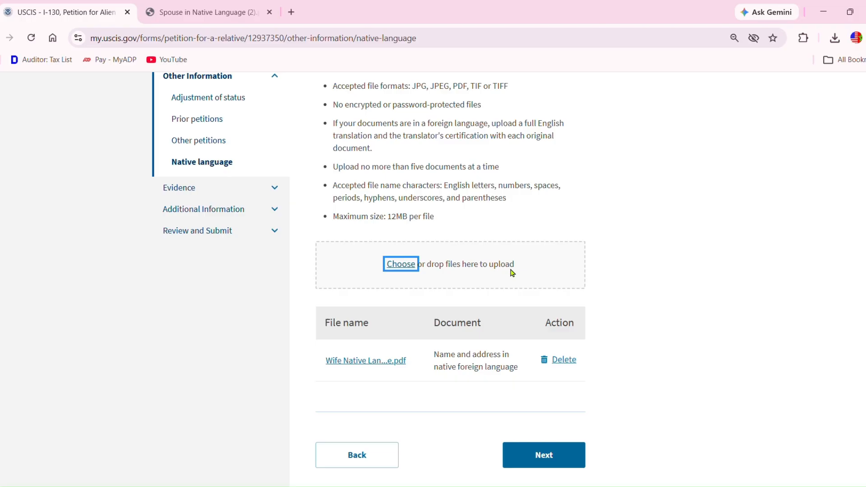
click(550, 464)
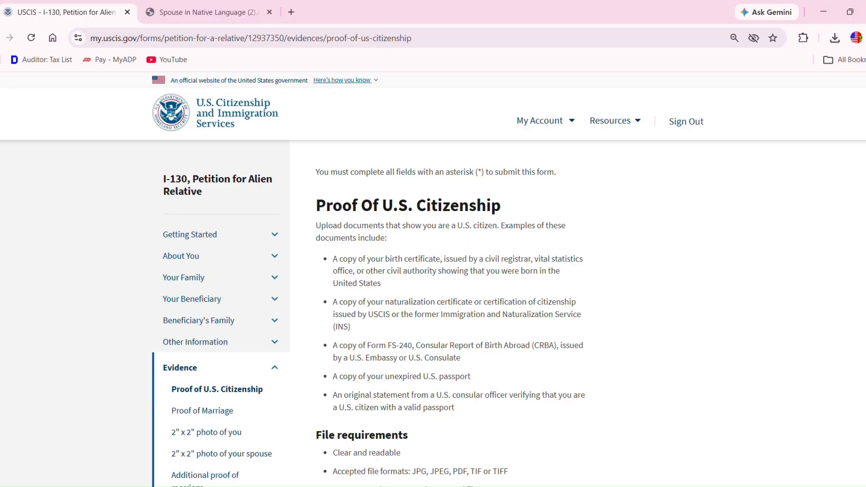
- Upload certificatejpg.jpg as proof of citizenship, labelled Naturalization Certificate, and continue
scroll(433, 280, down, 5)
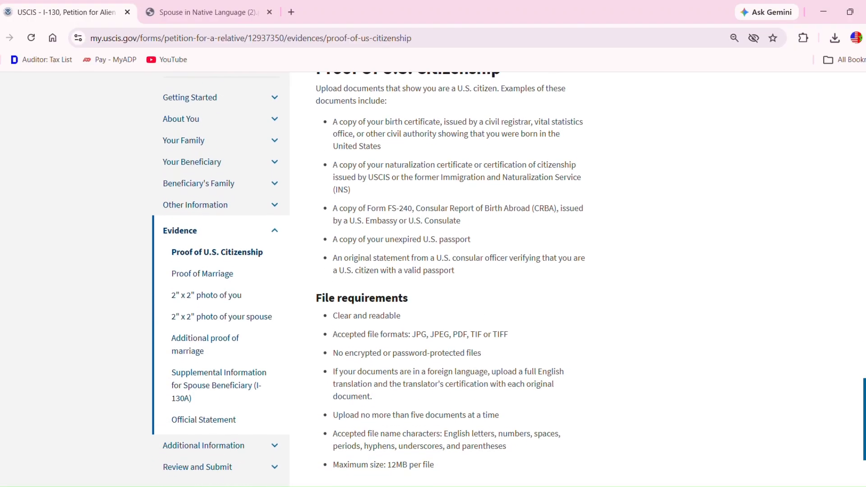
scroll(433, 279, down, 1)
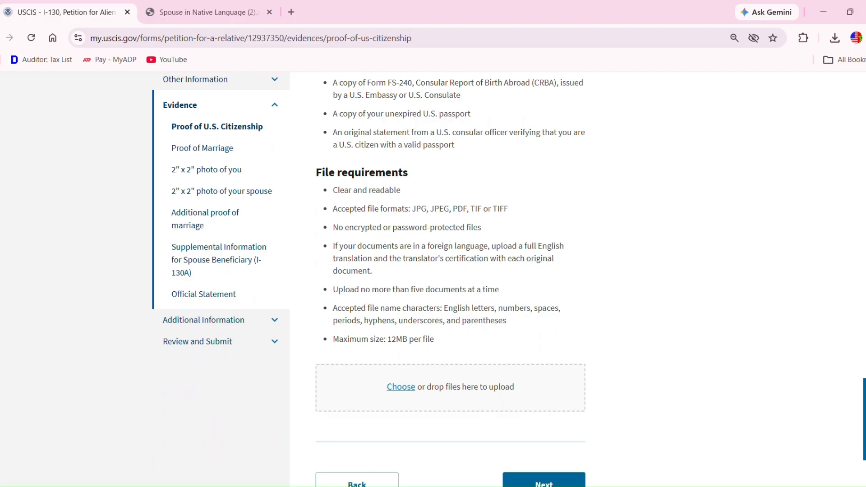
scroll(433, 280, up, 4)
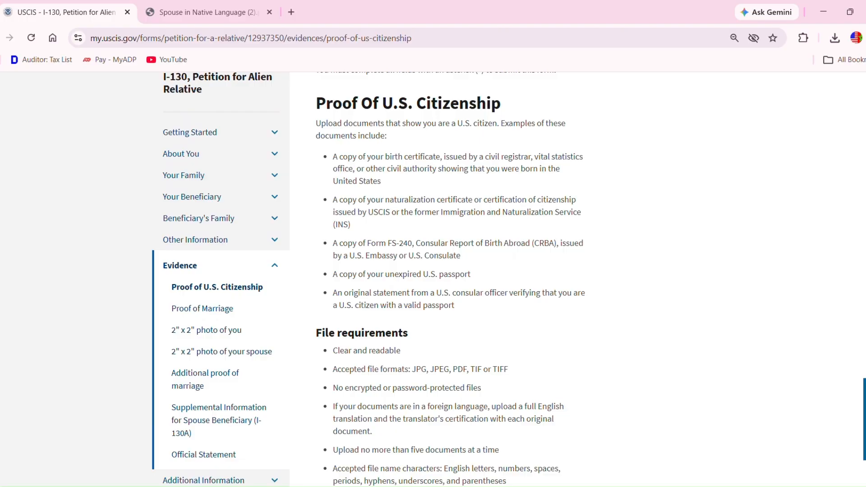
scroll(433, 280, down, 4)
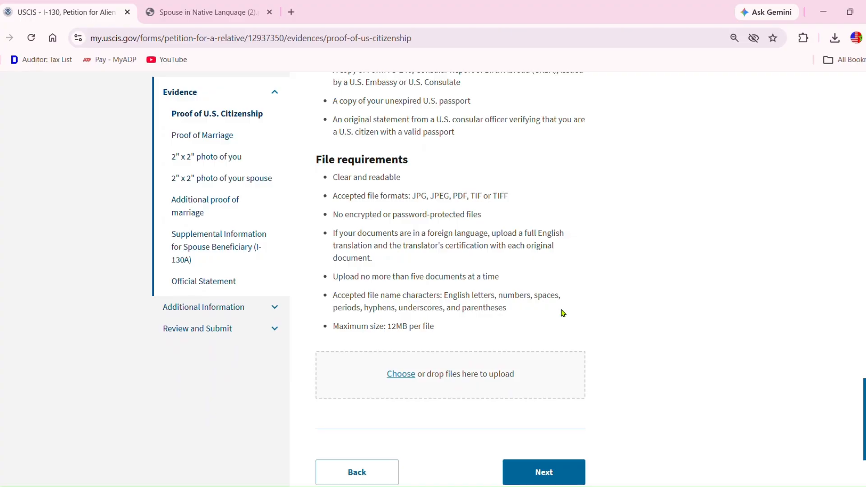
click(404, 375)
click(507, 274)
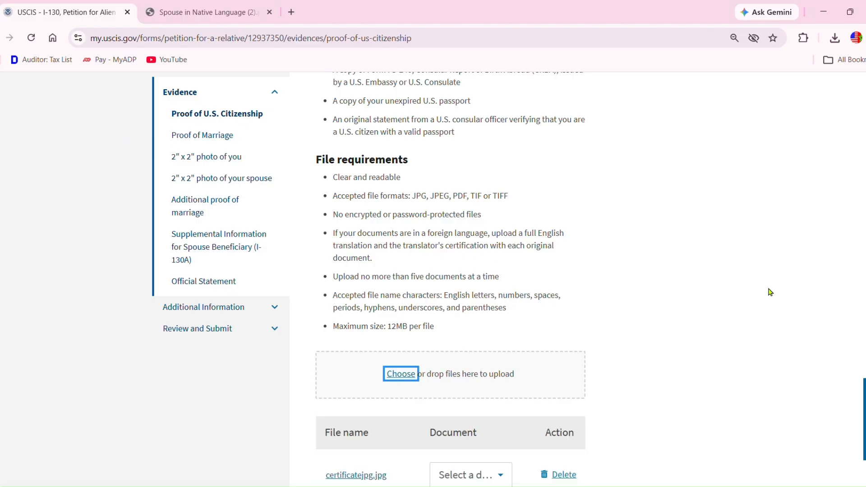
scroll(771, 292, down, 5)
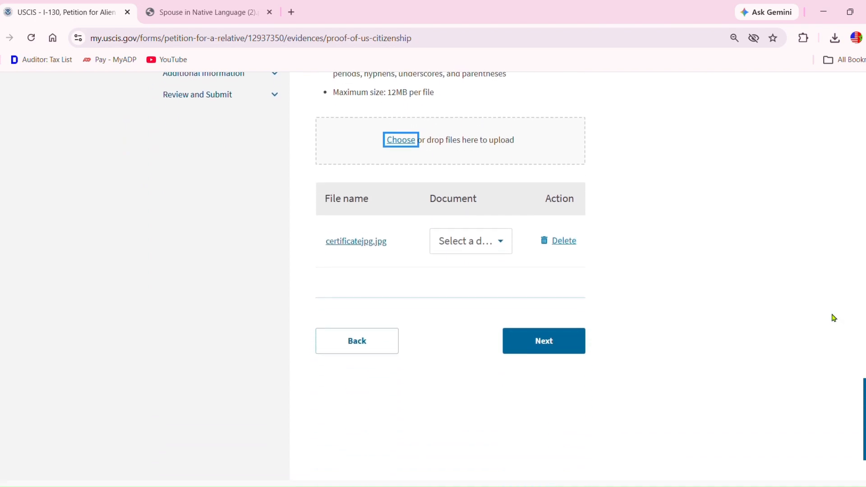
click(505, 248)
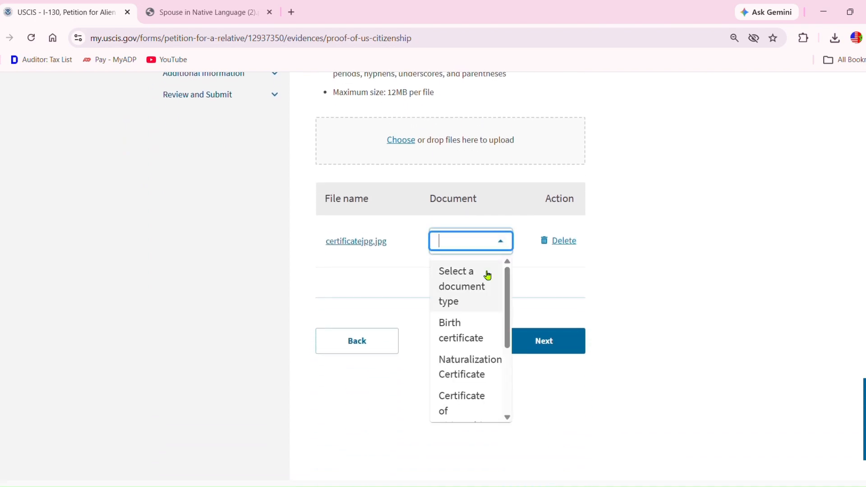
click(477, 371)
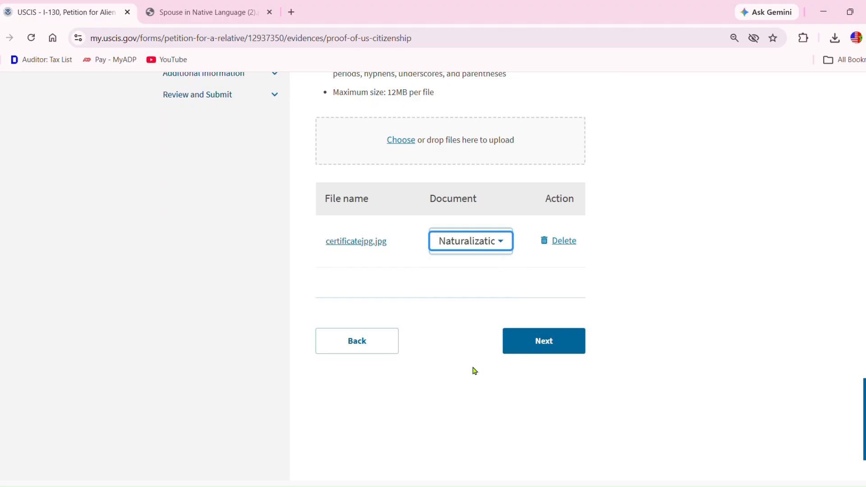
click(553, 342)
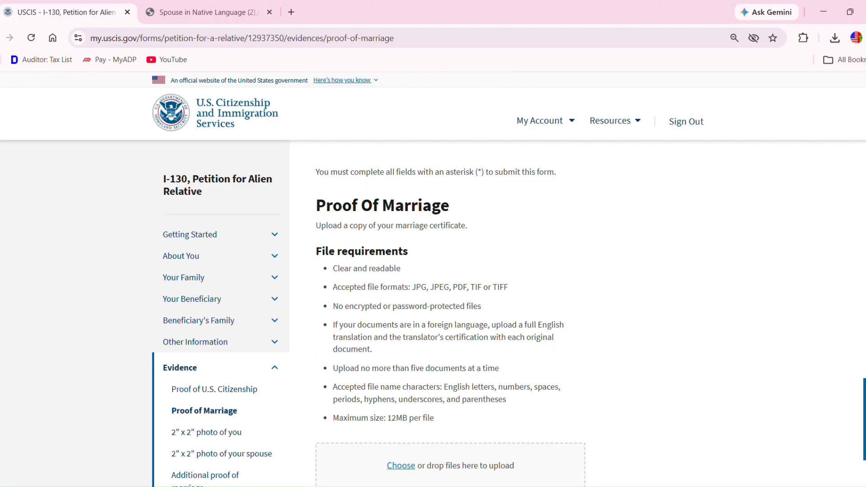
- Upload the marriage certificate PDF under Proof of Marriage, labelled Marriage certificate, and continue
scroll(434, 279, down, 5)
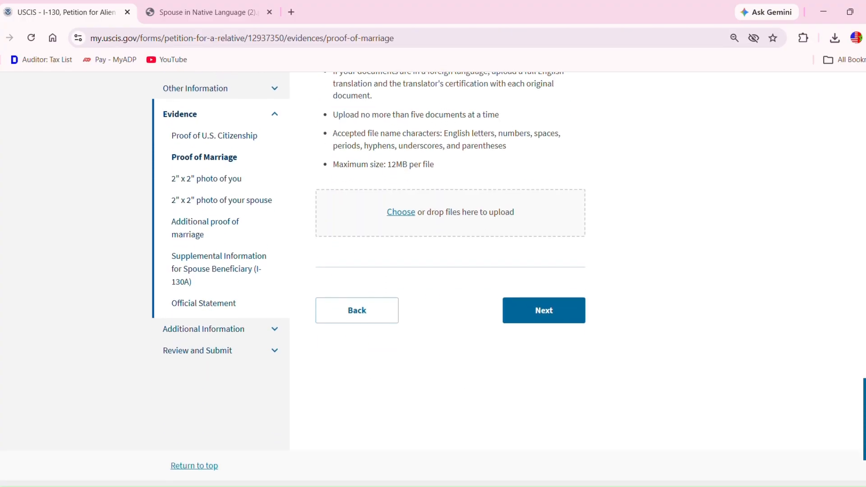
scroll(433, 280, up, 4)
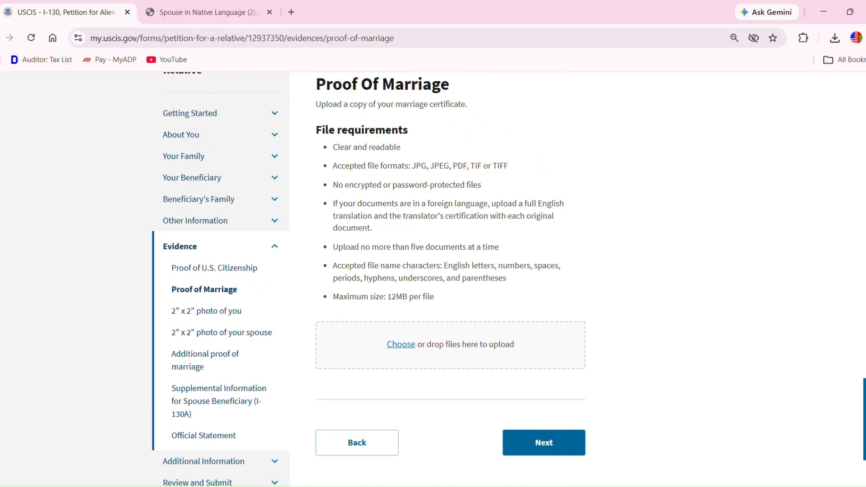
scroll(434, 280, down, 2)
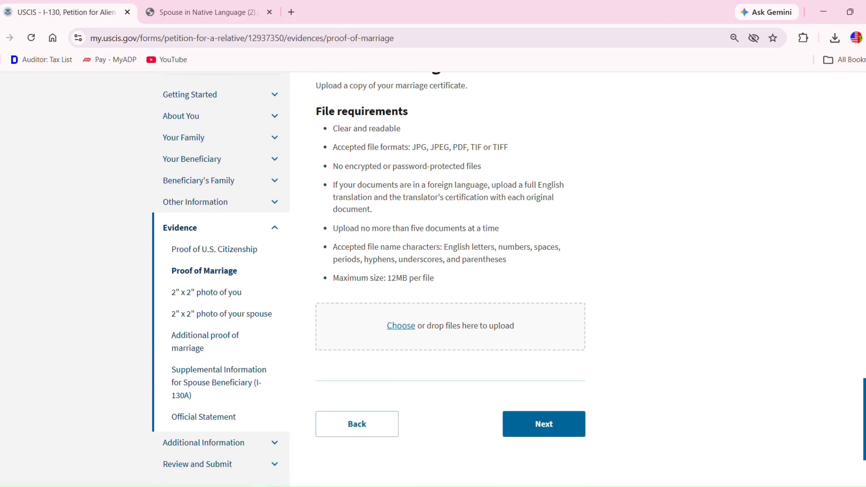
click(555, 425)
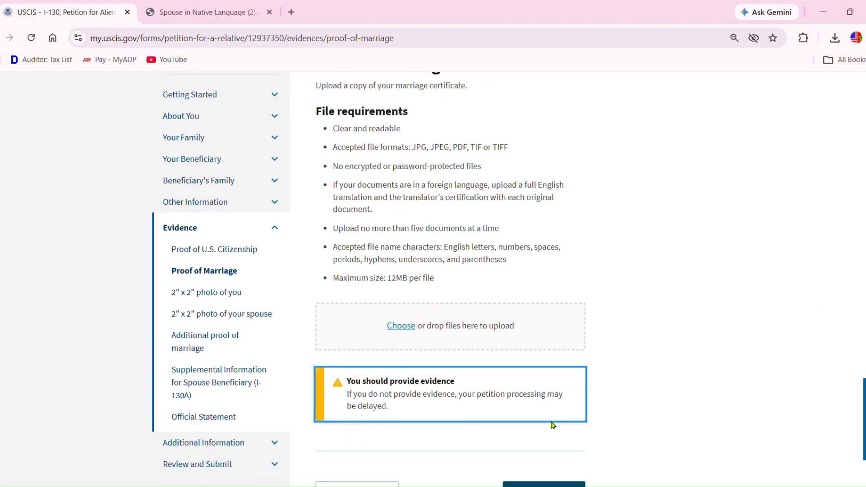
scroll(434, 280, down, 1)
click(403, 273)
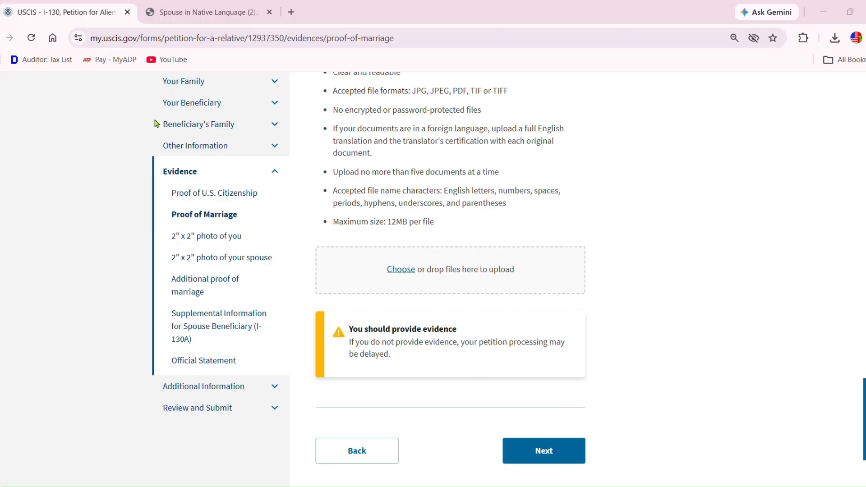
click(528, 271)
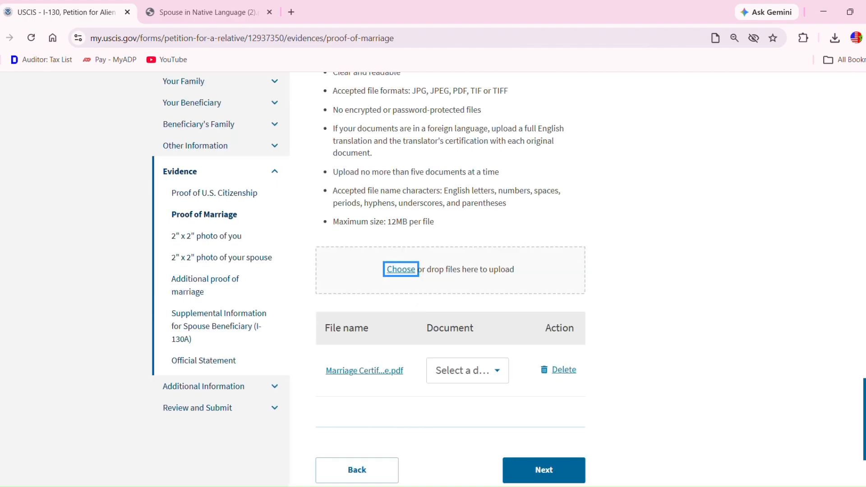
scroll(505, 253, down, 3)
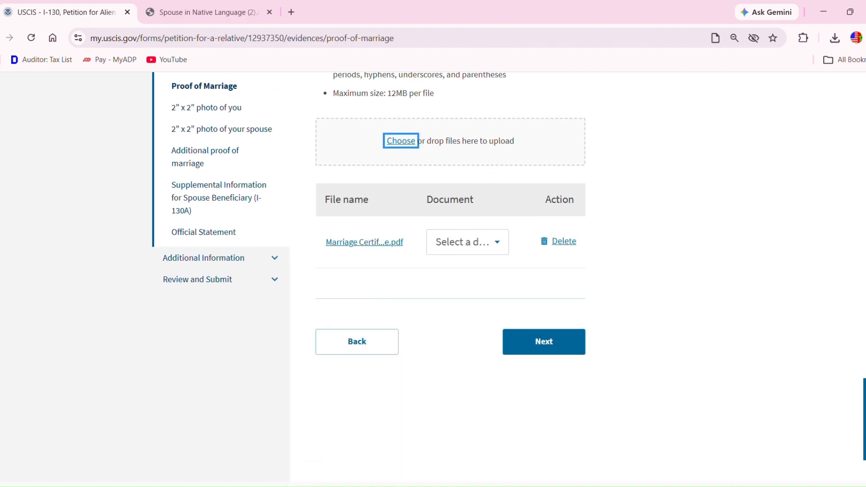
click(498, 234)
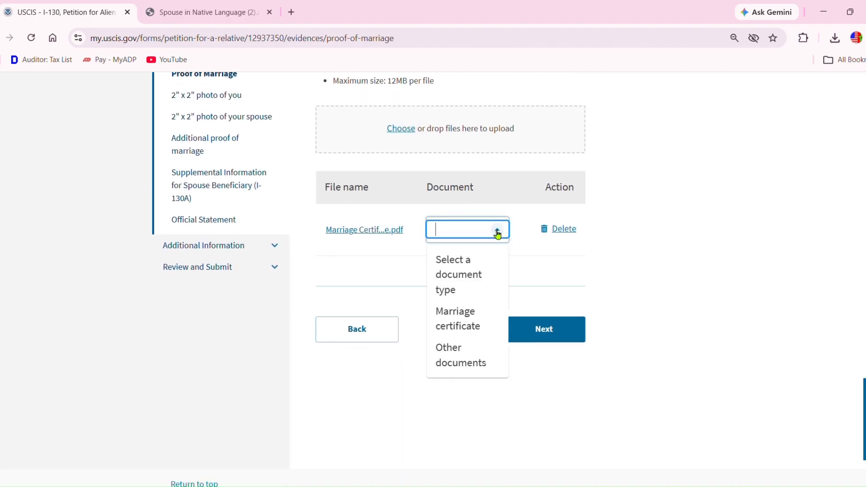
click(468, 317)
click(547, 330)
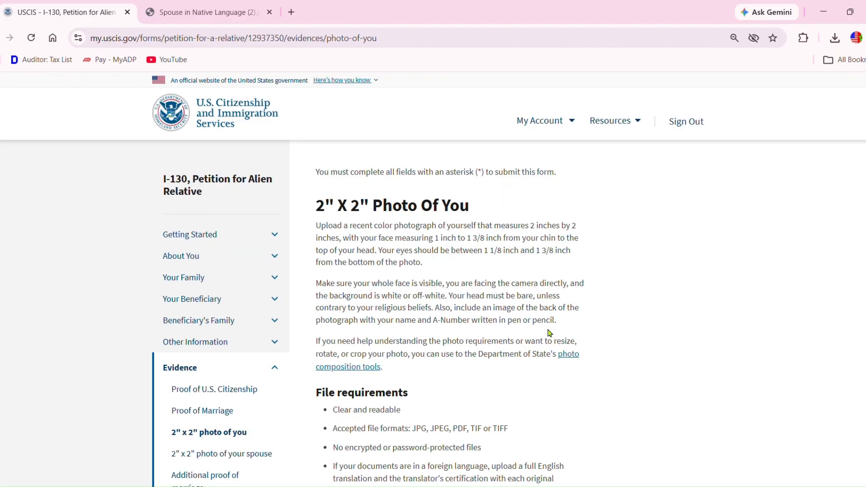
- Upload Wife_Photo.jpg on the photo-of-you step, tag it as Photo, and continue
scroll(433, 280, down, 3)
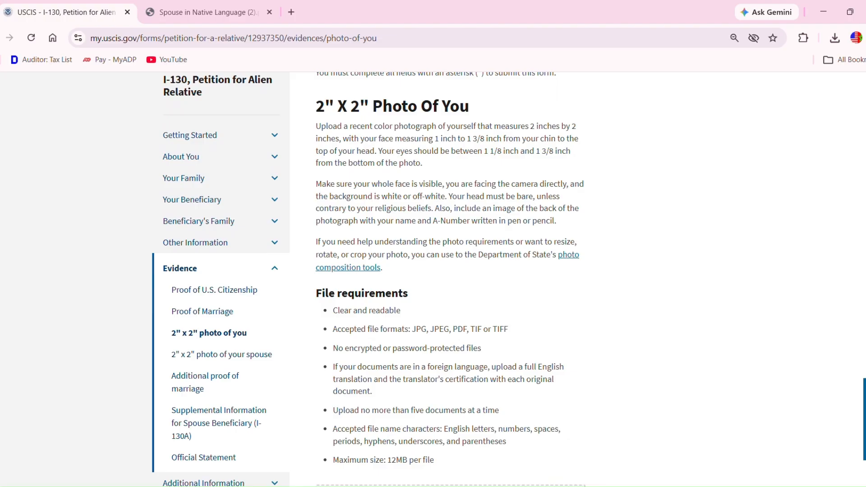
scroll(433, 275, down, 4)
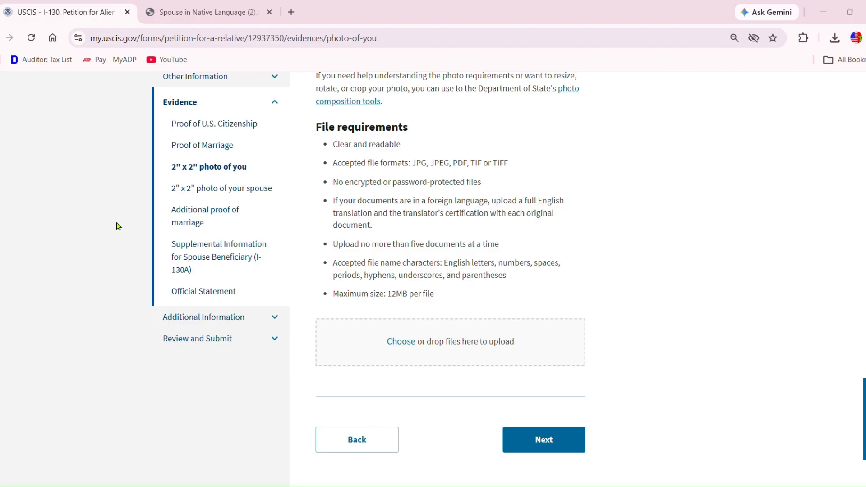
click(515, 268)
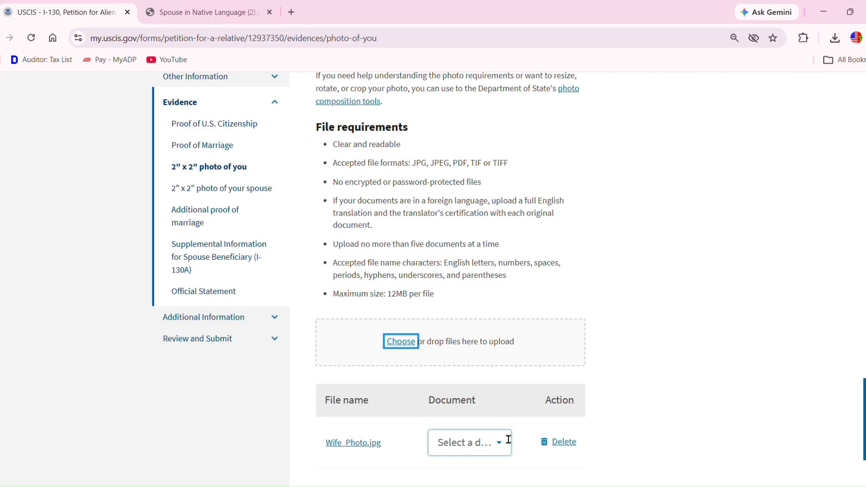
click(501, 444)
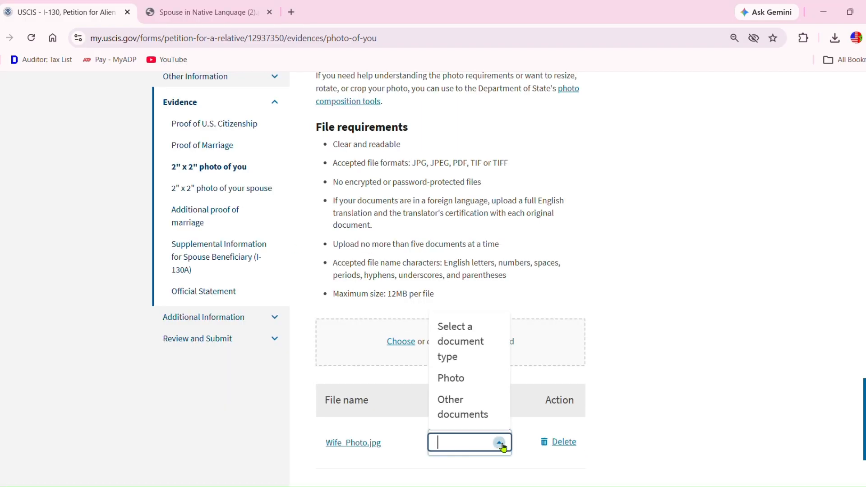
click(471, 384)
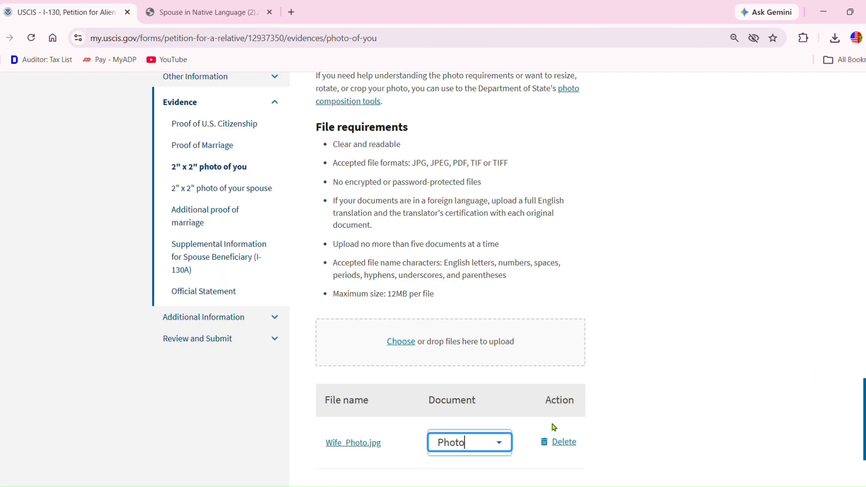
scroll(594, 307, down, 5)
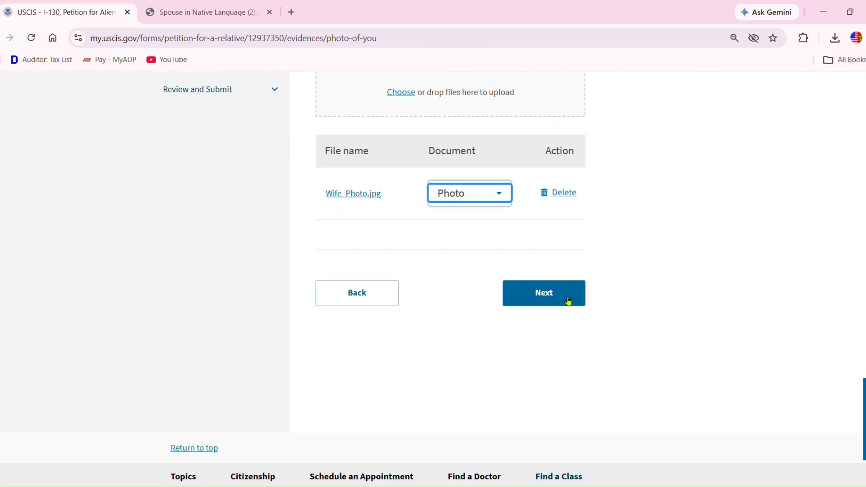
click(546, 295)
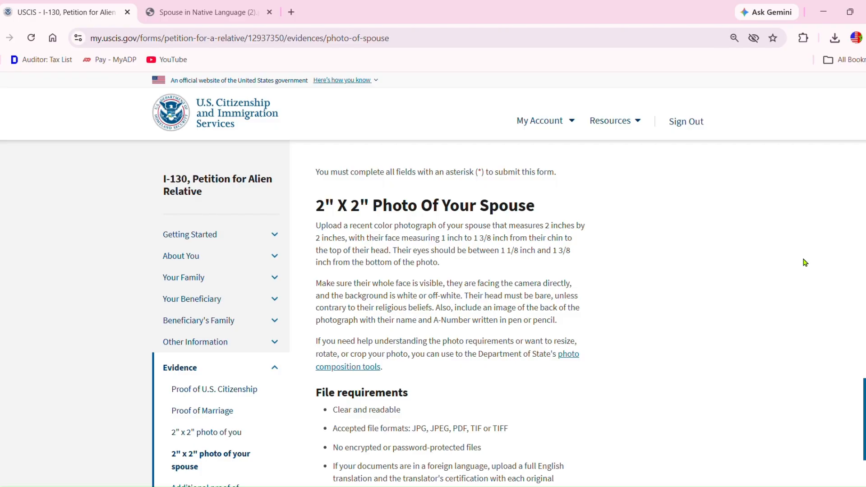
- Attach Wife_Photo.jpg as the spouse's Photo and advance to the additional marriage proof step
scroll(864, 235, down, 7)
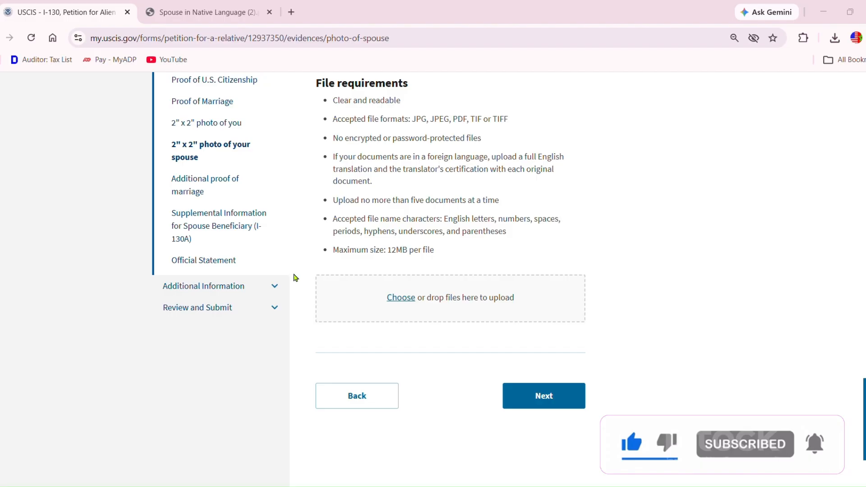
click(530, 270)
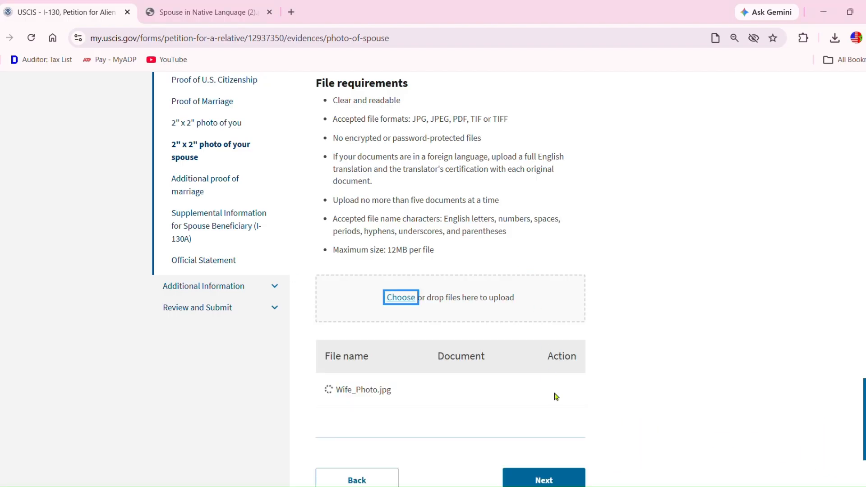
scroll(450, 242, down, 2)
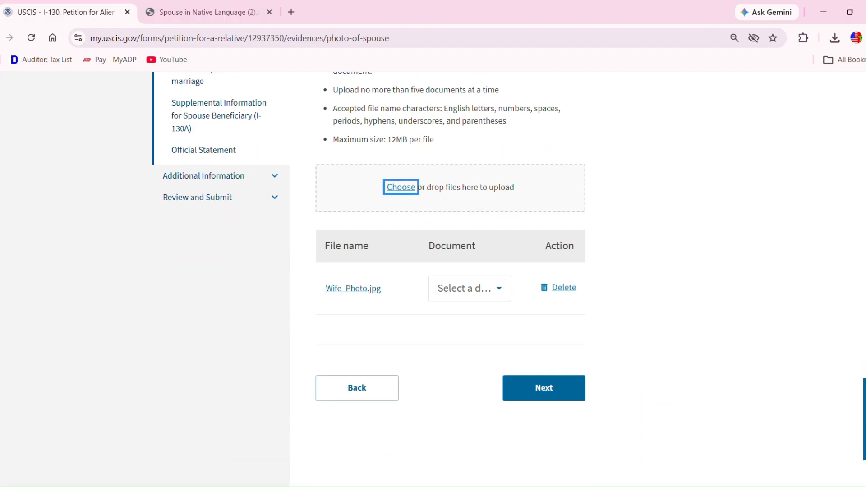
click(509, 294)
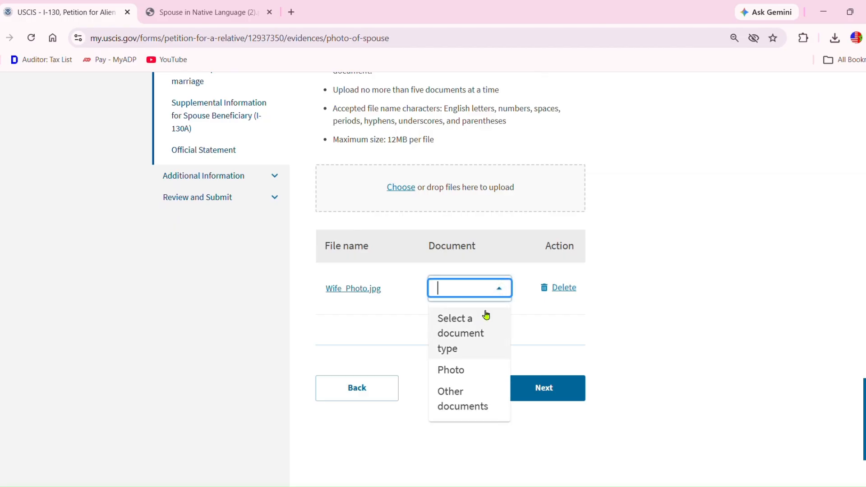
click(466, 367)
click(521, 391)
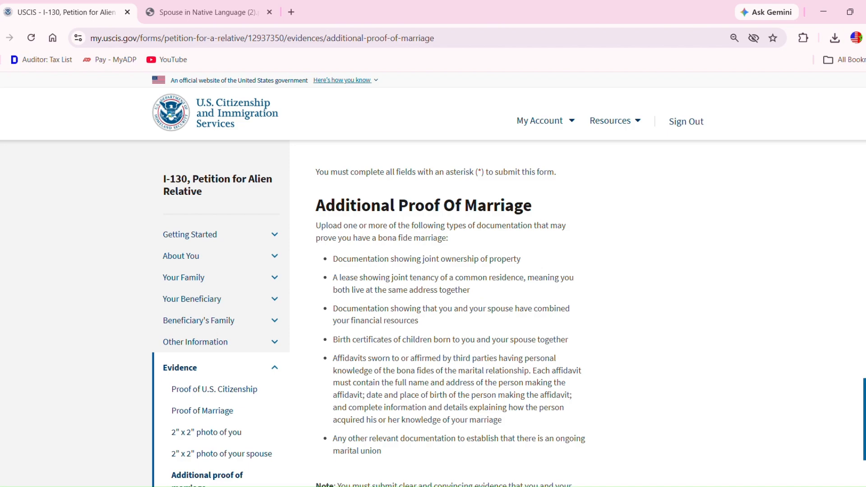
- Back out of the additional marriage proof step toward the earlier photo pages
scroll(433, 280, down, 10)
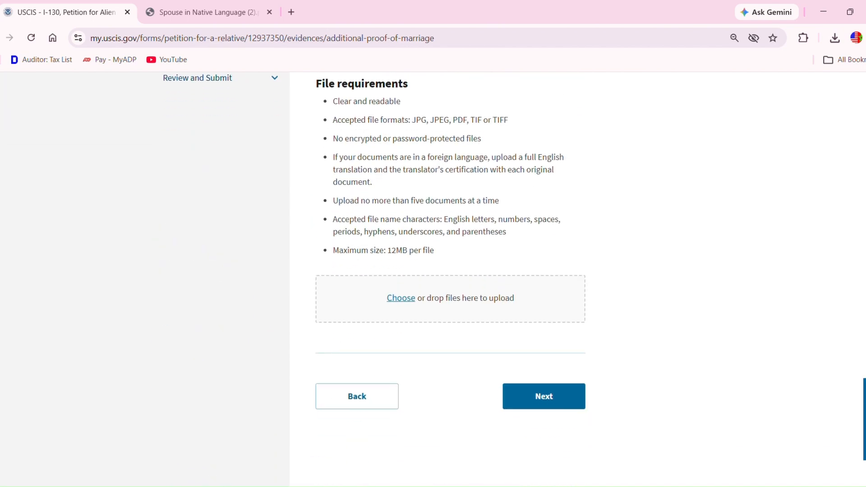
click(359, 396)
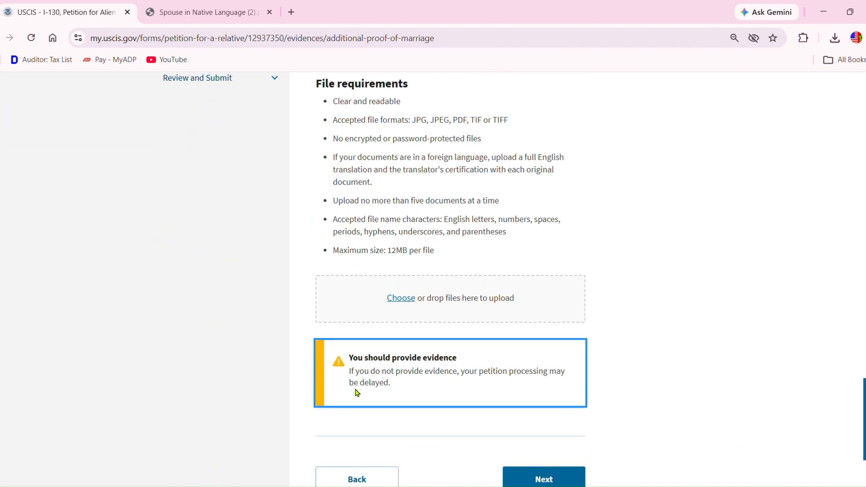
click(359, 479)
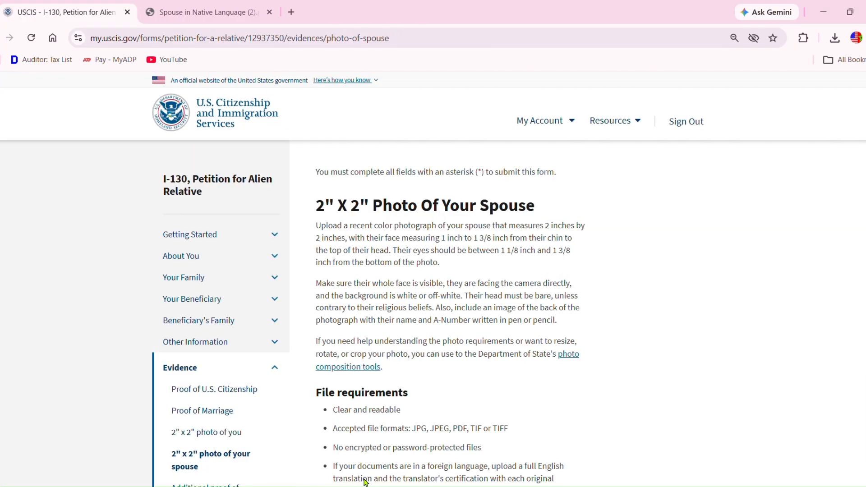
scroll(450, 279, down, 10)
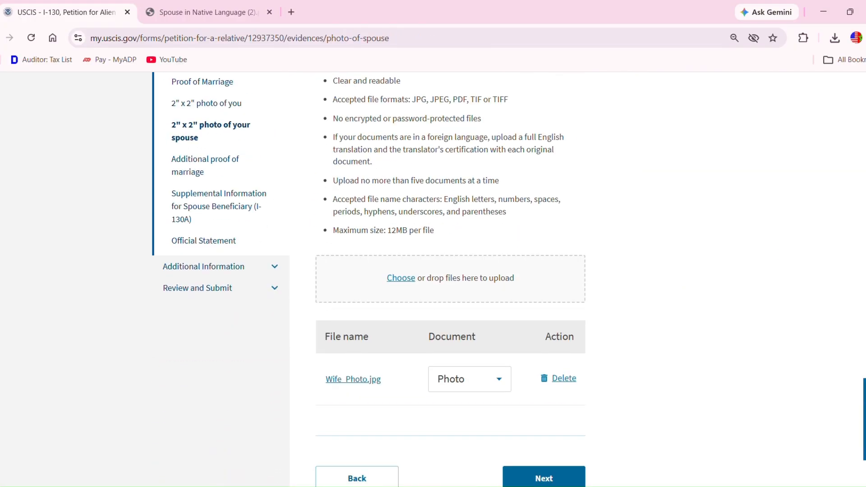
- Return to the photo-of-you step and delete the wrongly attached Wife_Photo.jpg
click(358, 381)
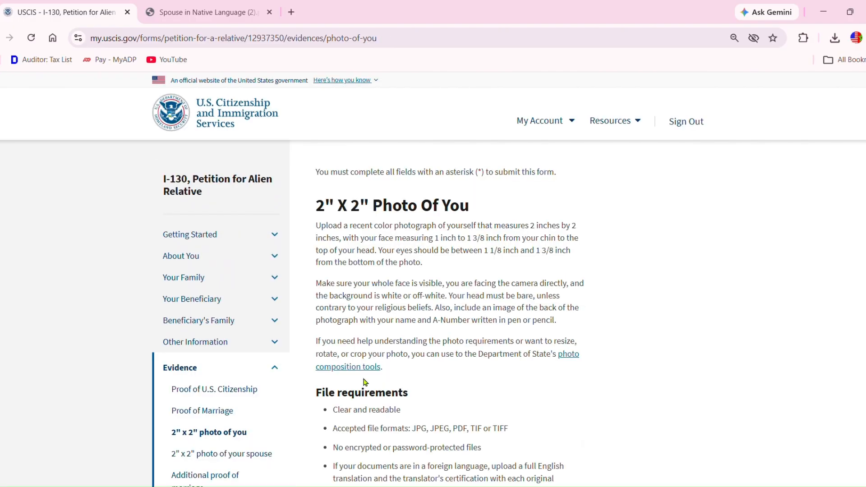
scroll(754, 259, down, 8)
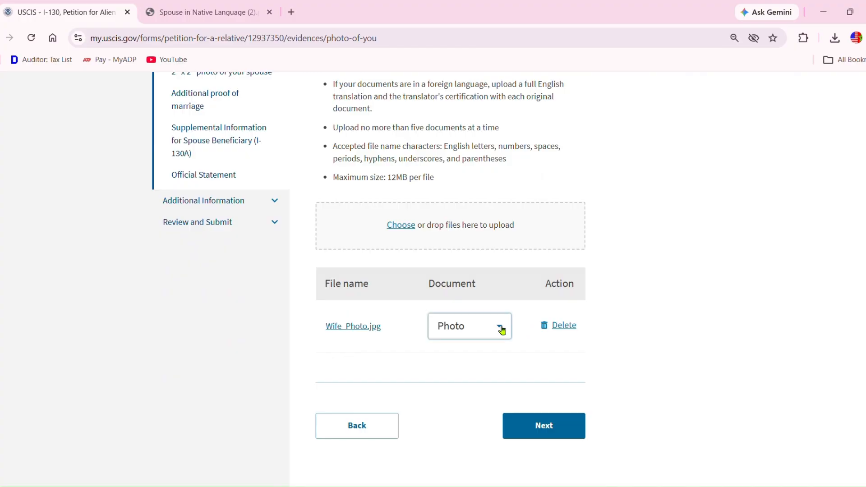
click(558, 328)
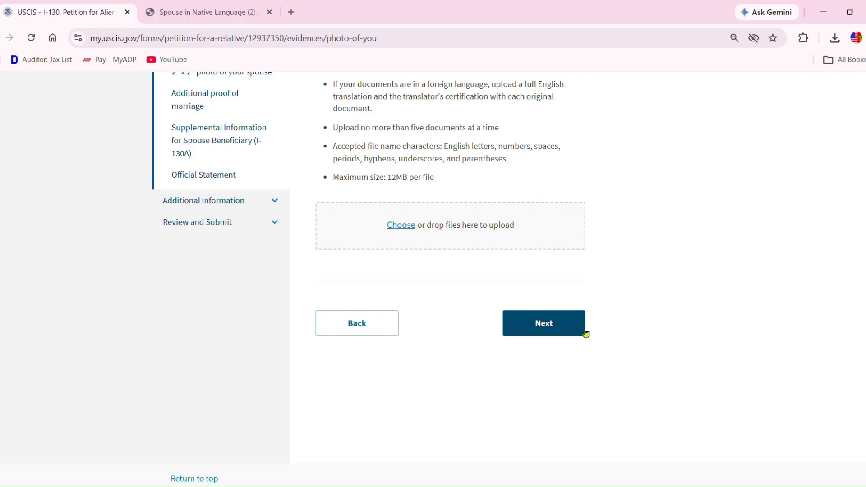
- Upload sliphoto.jpg labelled as Photo, then advance to Additional Proof Of Marriage
click(401, 231)
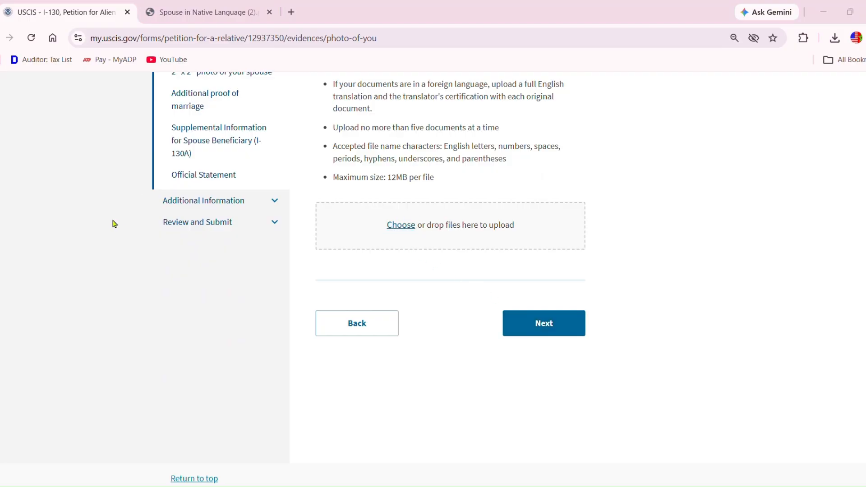
click(518, 266)
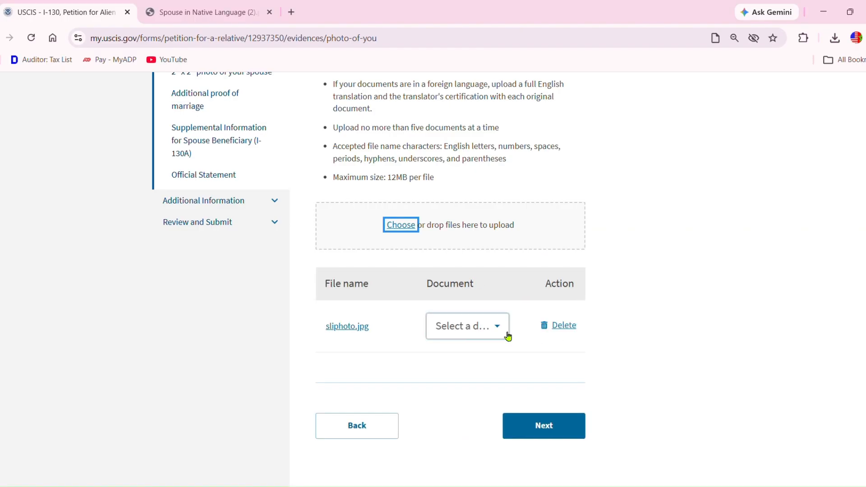
click(501, 329)
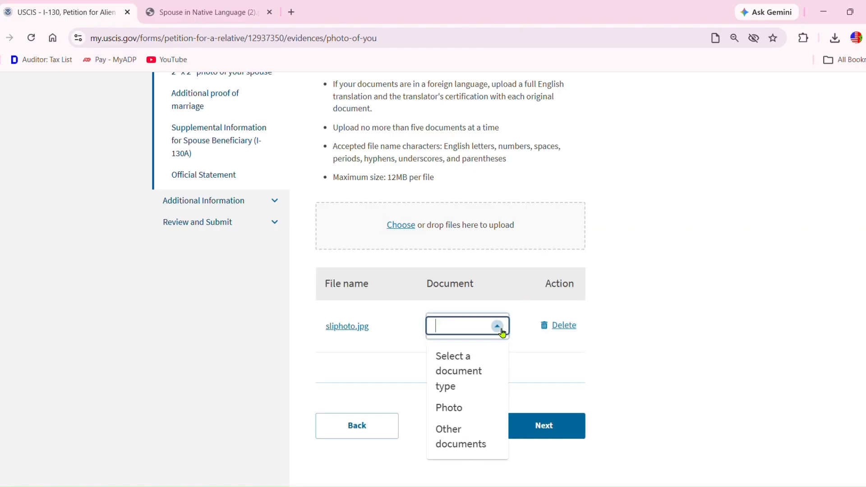
click(456, 409)
click(546, 427)
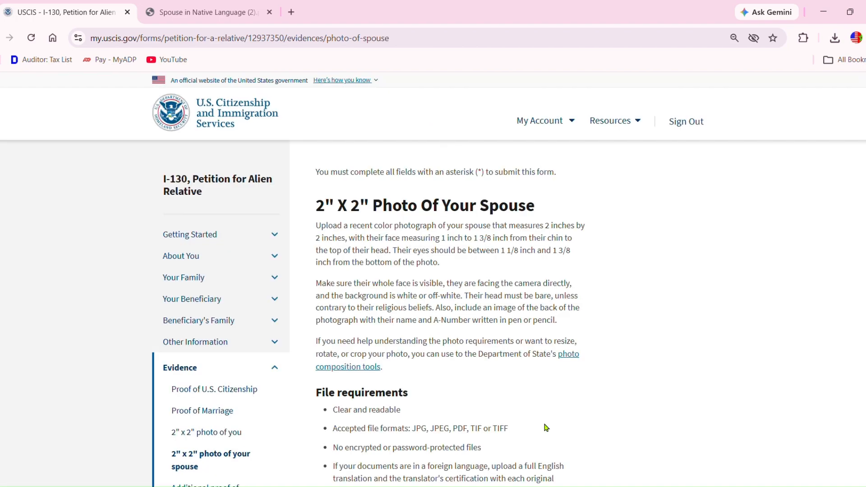
scroll(565, 384, down, 10)
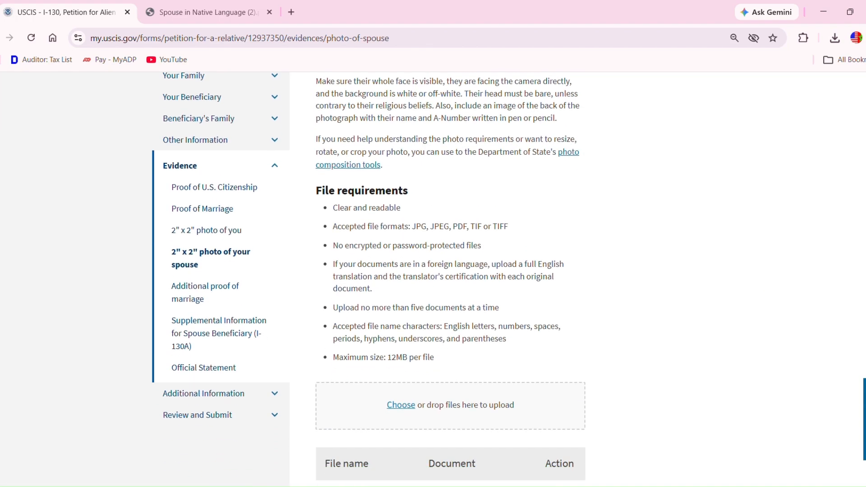
click(554, 379)
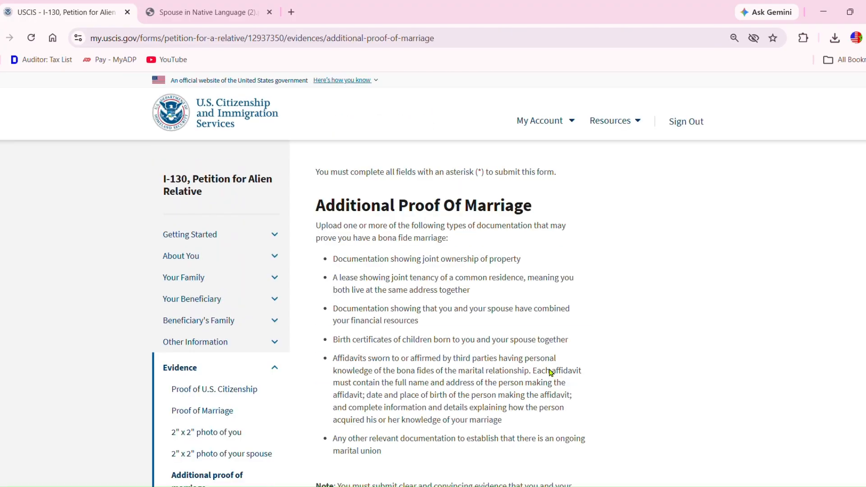
- Upload the joint bank account PDF as a Bank account statement and proceed to the I-130A step
scroll(681, 241, down, 2)
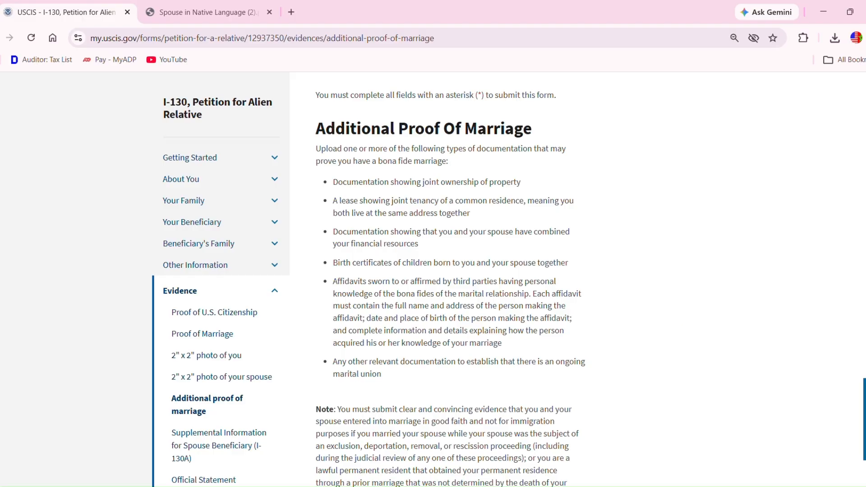
scroll(450, 271, down, 9)
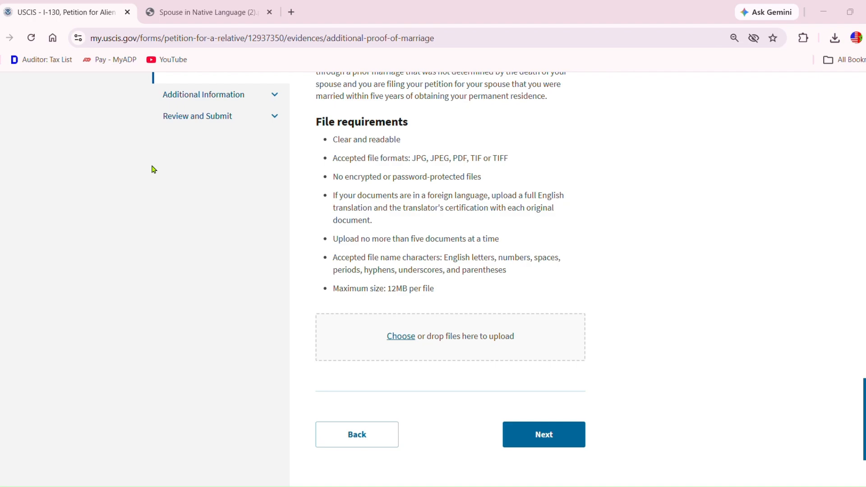
click(513, 270)
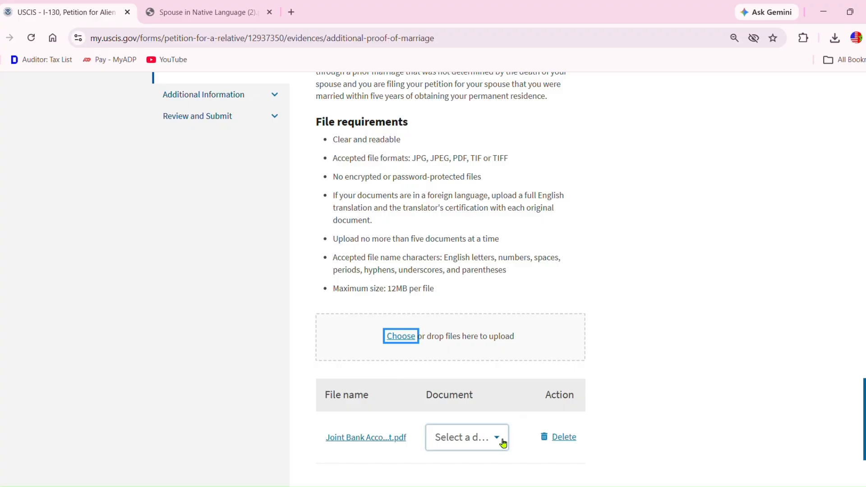
click(498, 439)
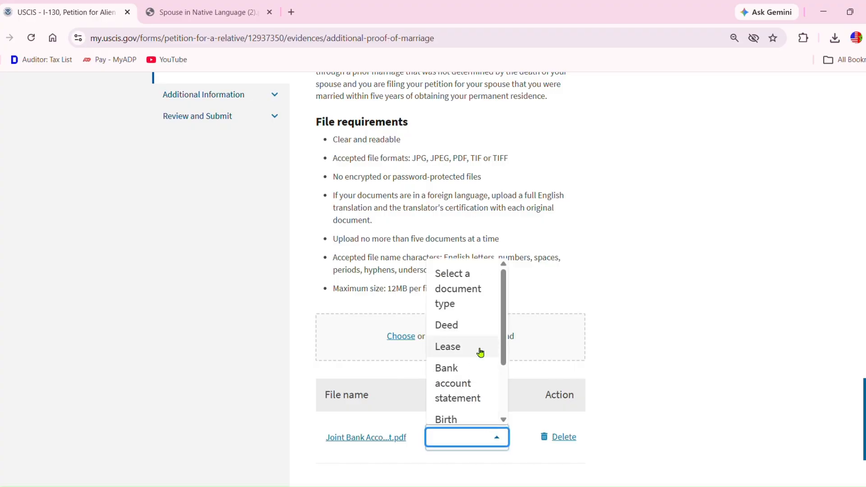
click(463, 369)
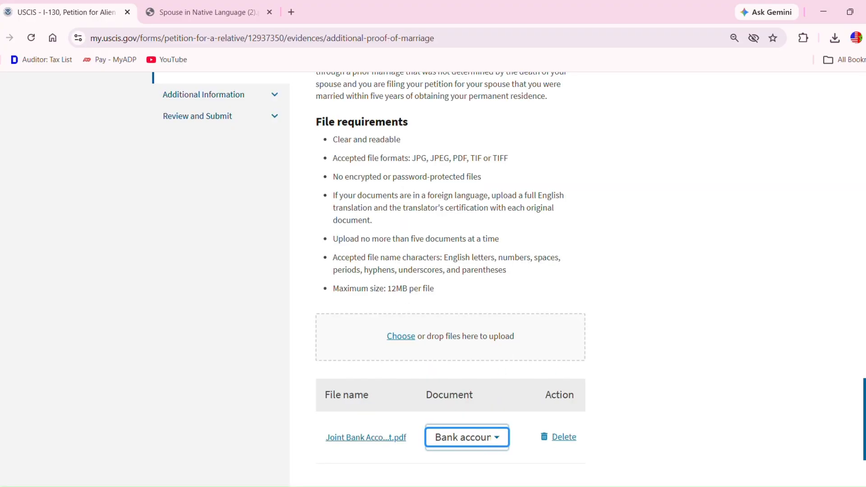
scroll(451, 271, down, 4)
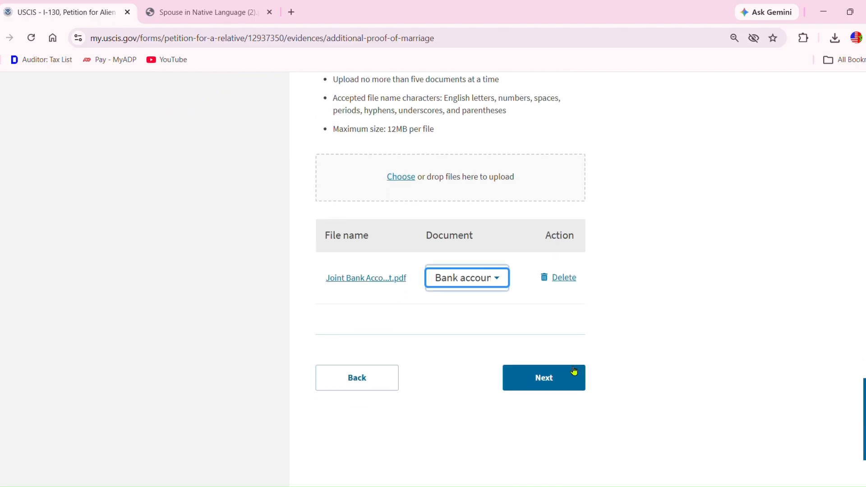
click(573, 371)
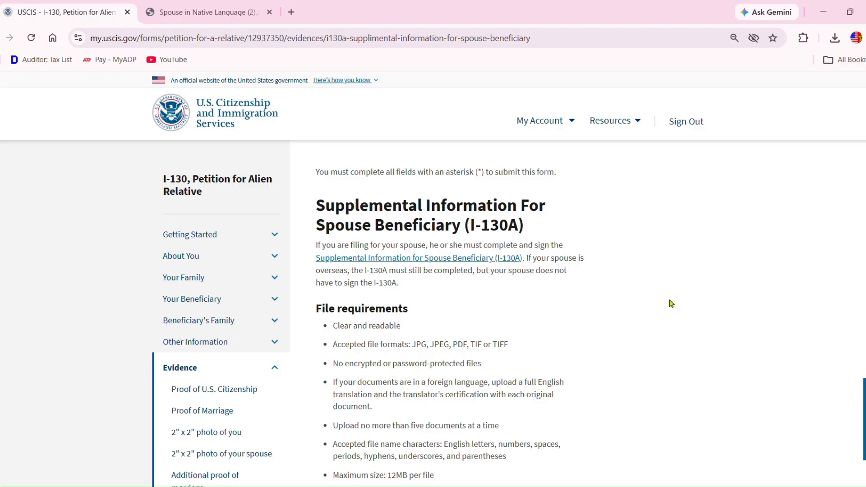
- Upload i-130a_Filled.pdf as Form I-130A and advance to the Official Statement page
scroll(782, 241, down, 4)
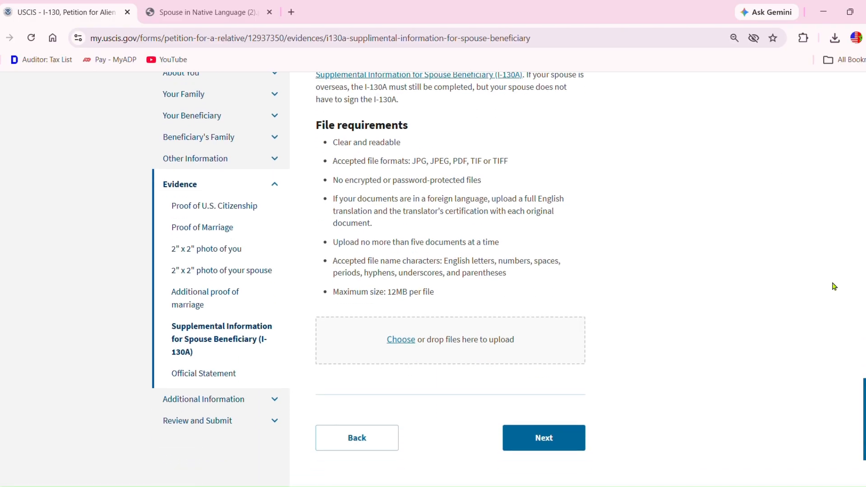
click(400, 342)
click(514, 262)
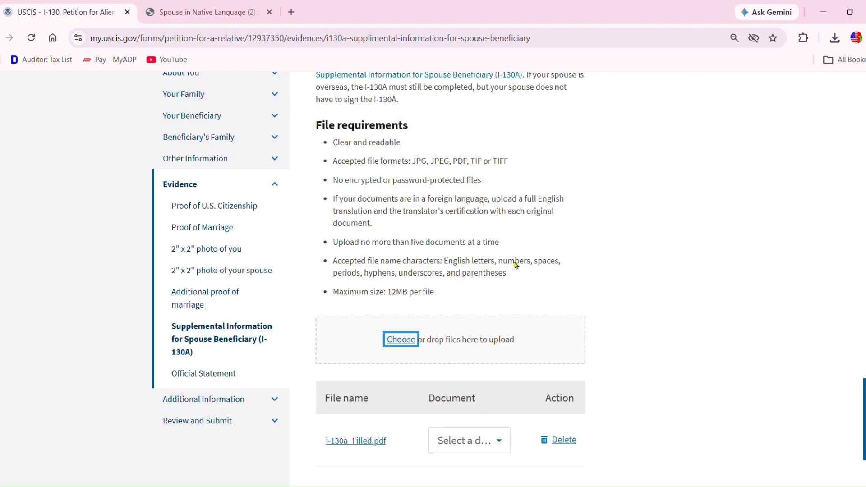
click(499, 441)
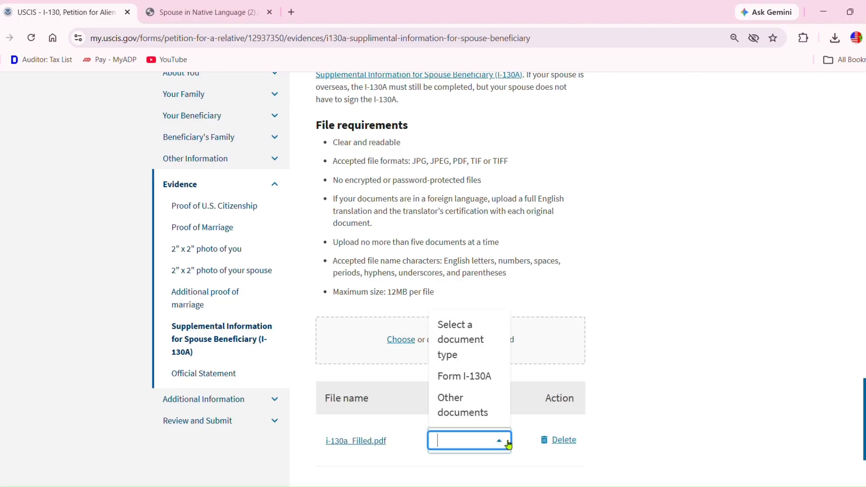
click(473, 375)
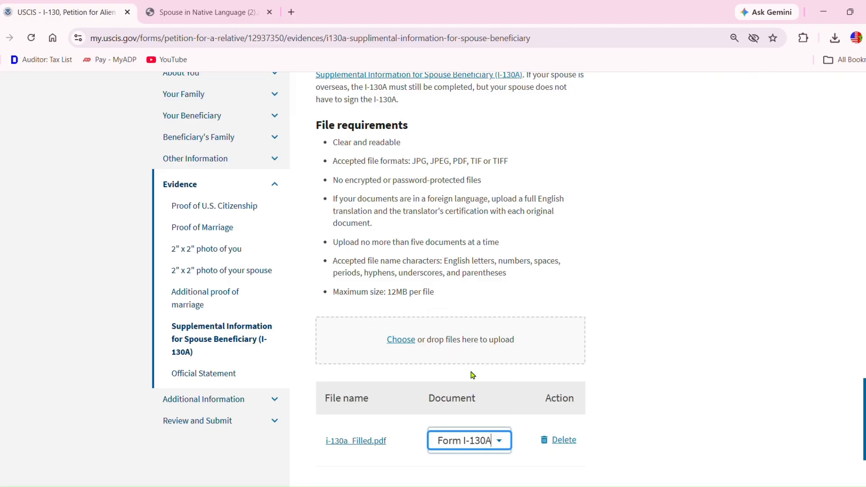
scroll(778, 363, down, 5)
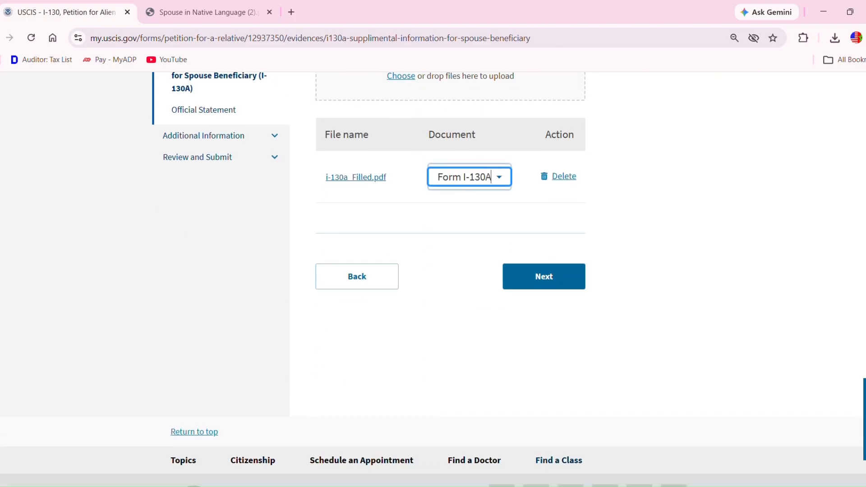
click(544, 275)
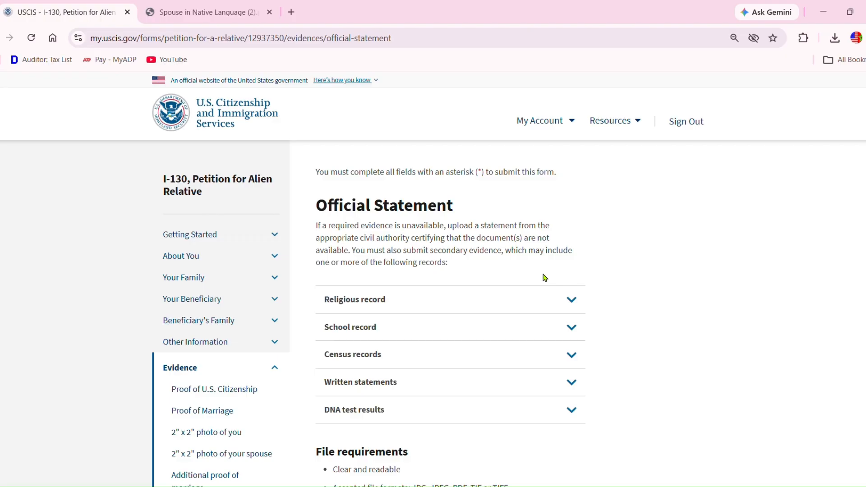
- Skip the Official Statement past the evidence warning and leave Additional Information blank
scroll(784, 228, down, 8)
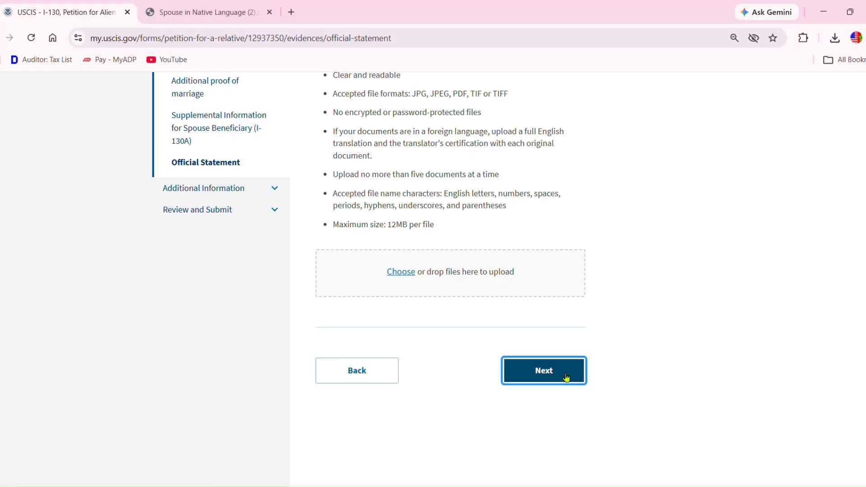
click(564, 377)
click(555, 455)
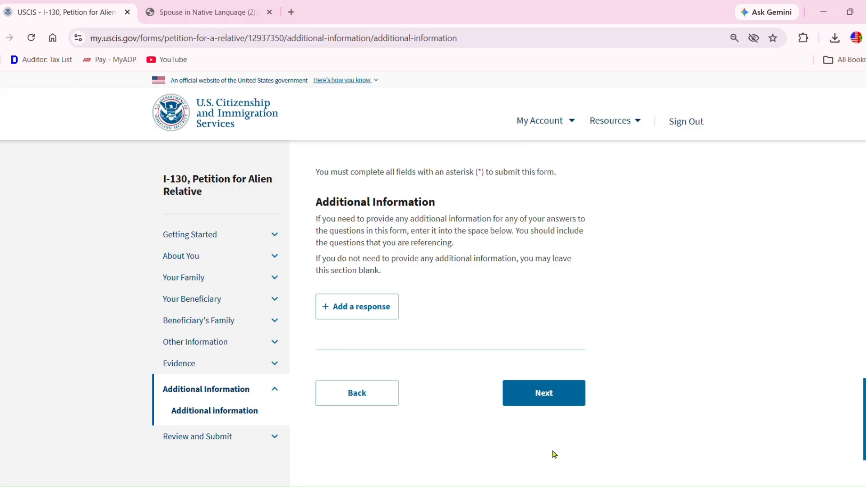
click(562, 400)
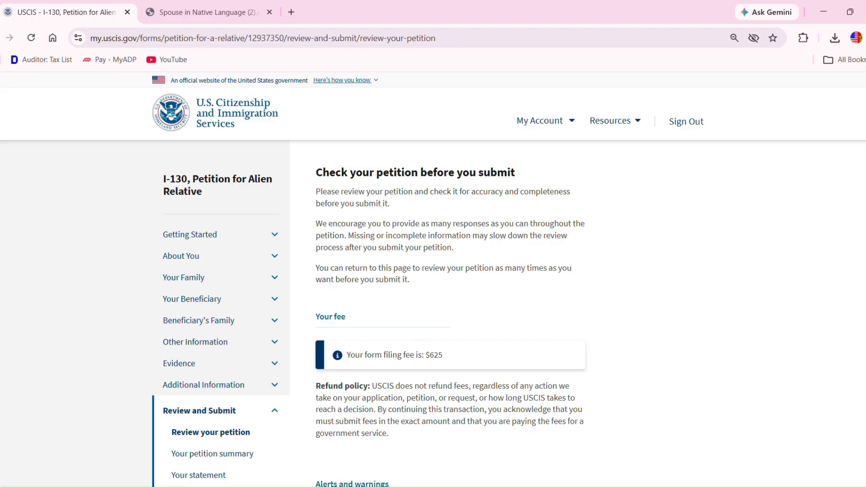
- Check that the petition review has no alerts or warnings, then proceed to the summary
scroll(433, 280, down, 4)
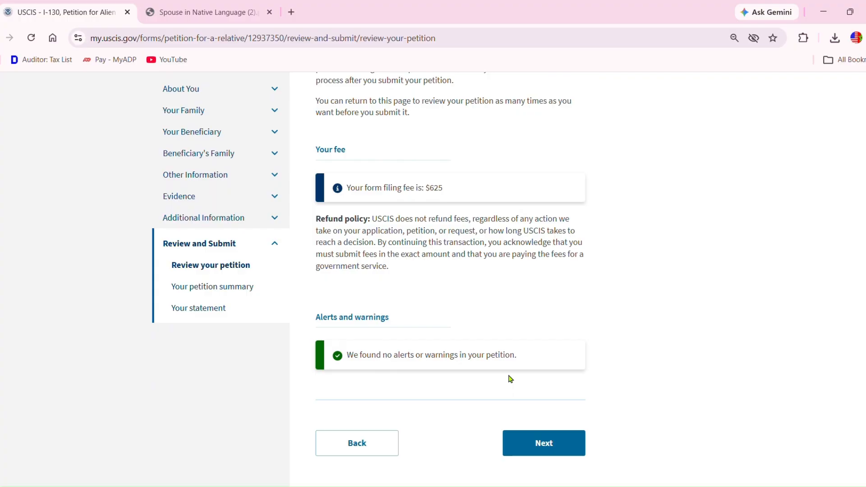
click(564, 446)
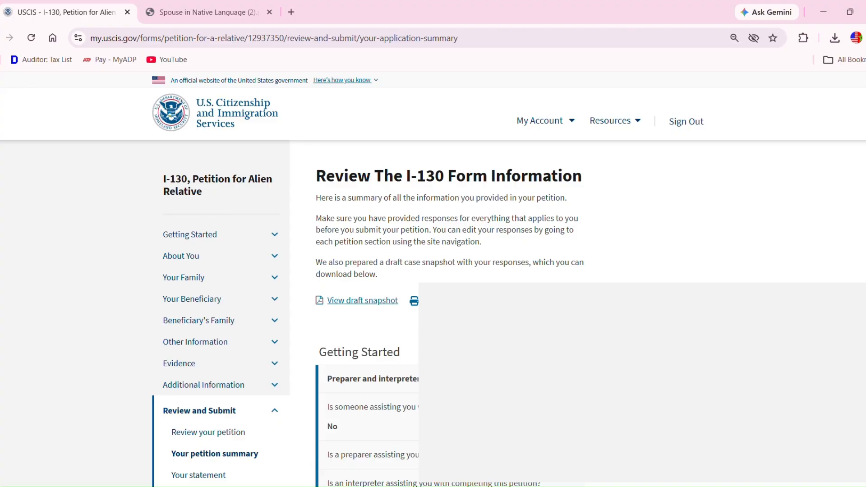
- Read through the full I-130 answer summary to the bottom and proceed to the petitioner's statement
scroll(433, 280, down, 7)
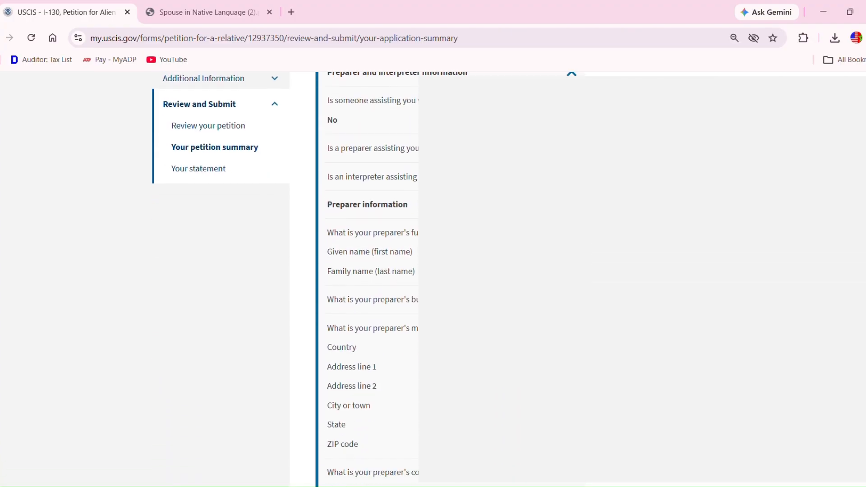
scroll(434, 280, down, 13)
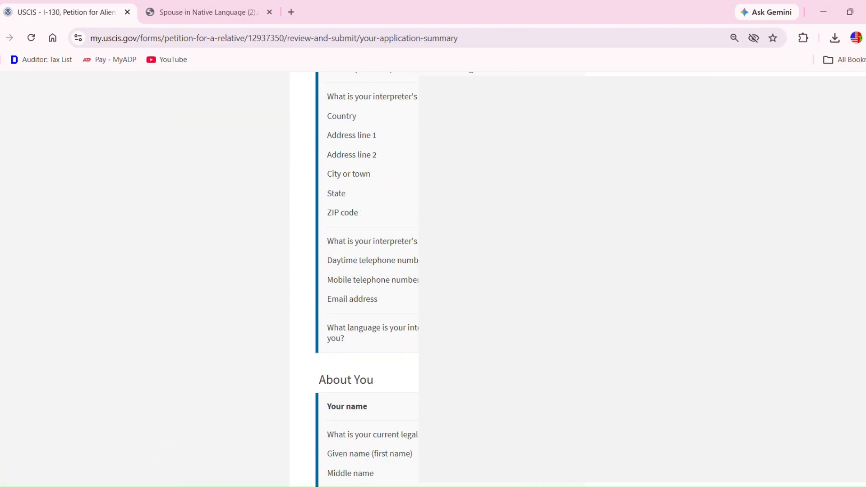
scroll(433, 279, down, 13)
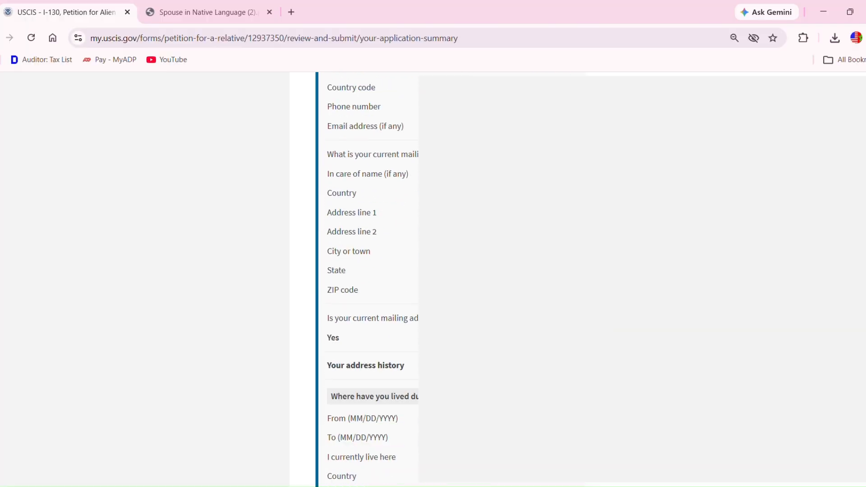
scroll(434, 280, down, 6)
scroll(434, 280, down, 20)
scroll(433, 280, down, 15)
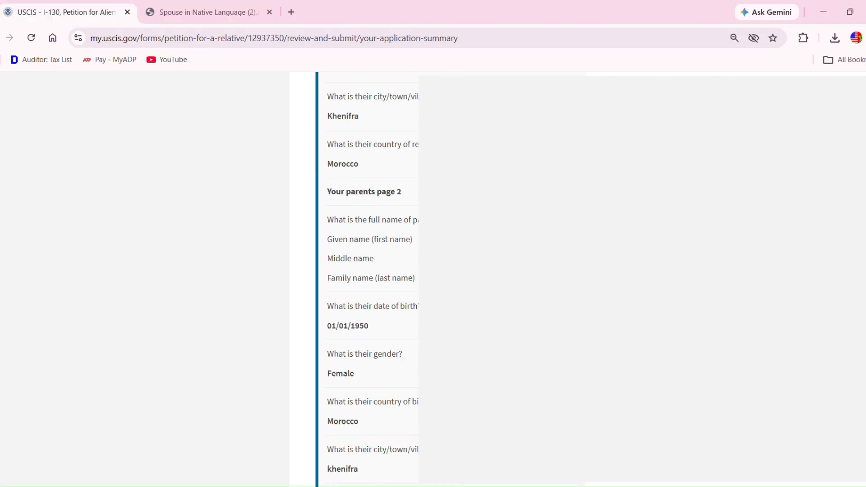
scroll(433, 280, down, 20)
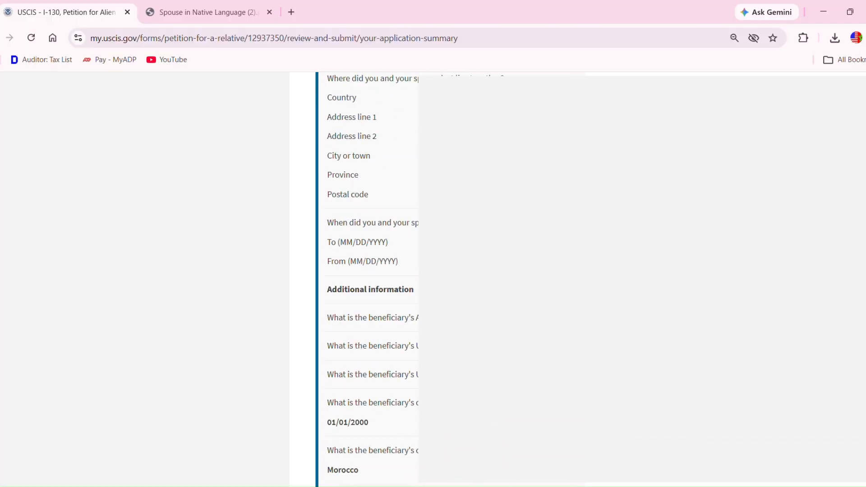
scroll(433, 279, down, 20)
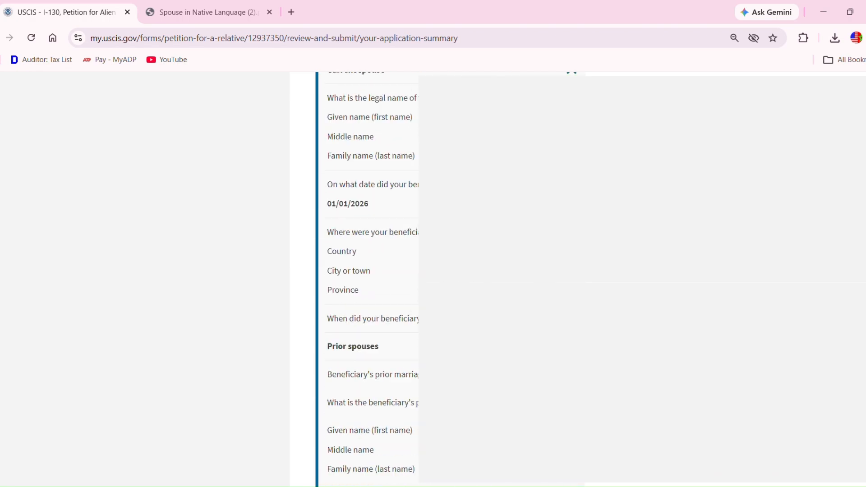
scroll(433, 280, down, 20)
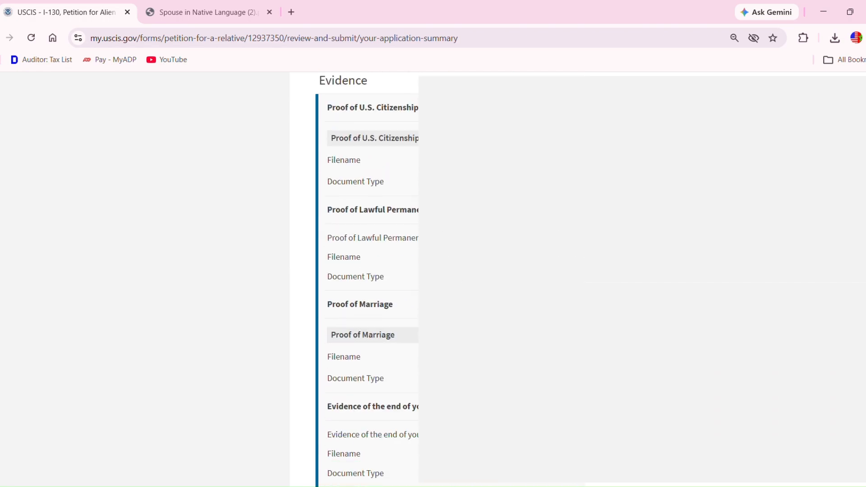
scroll(433, 280, down, 20)
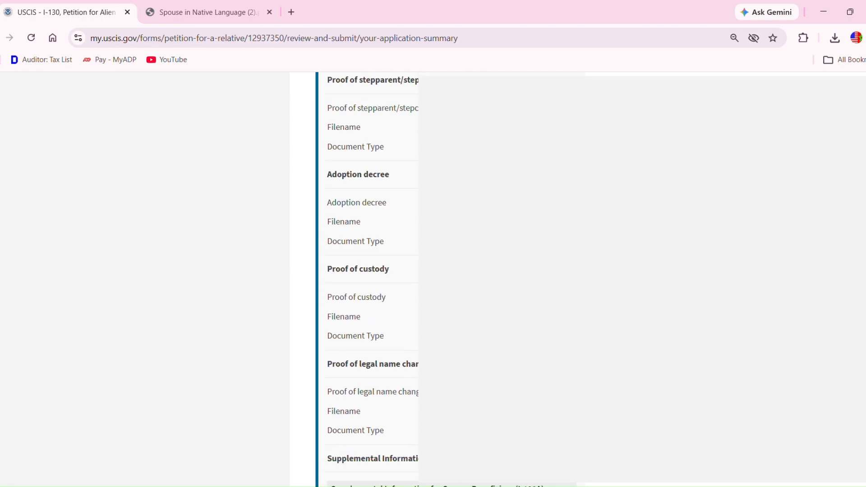
scroll(752, 474, down, 6)
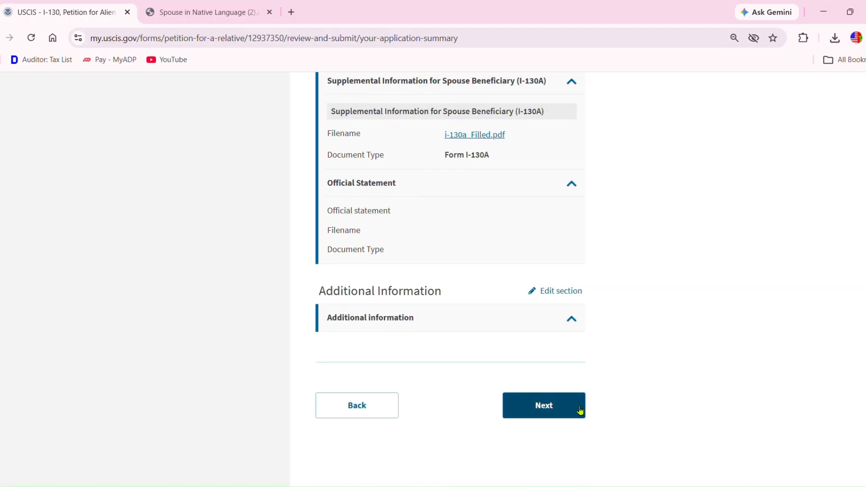
click(544, 408)
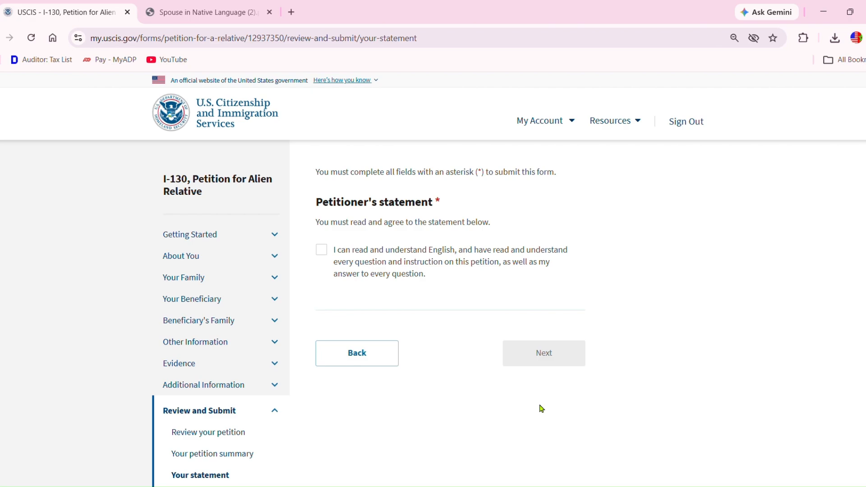
- Agree to the English-comprehension statement and the petitioner's certification, leaving the signature blank
click(322, 254)
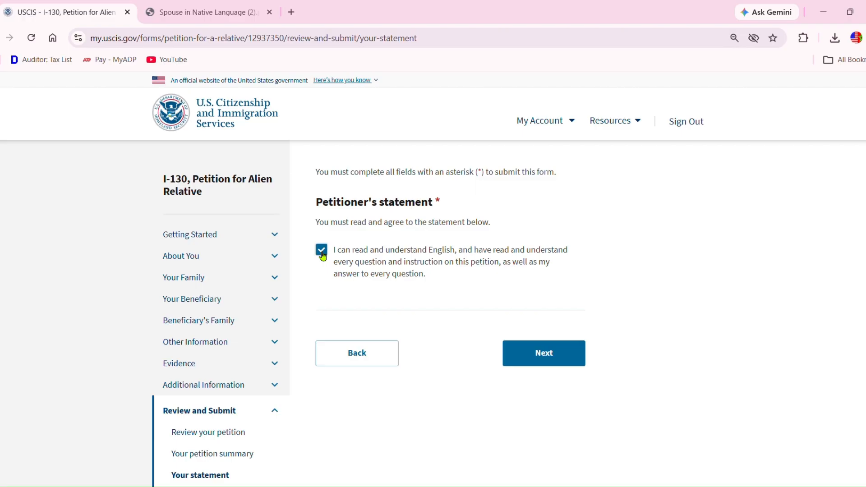
click(545, 366)
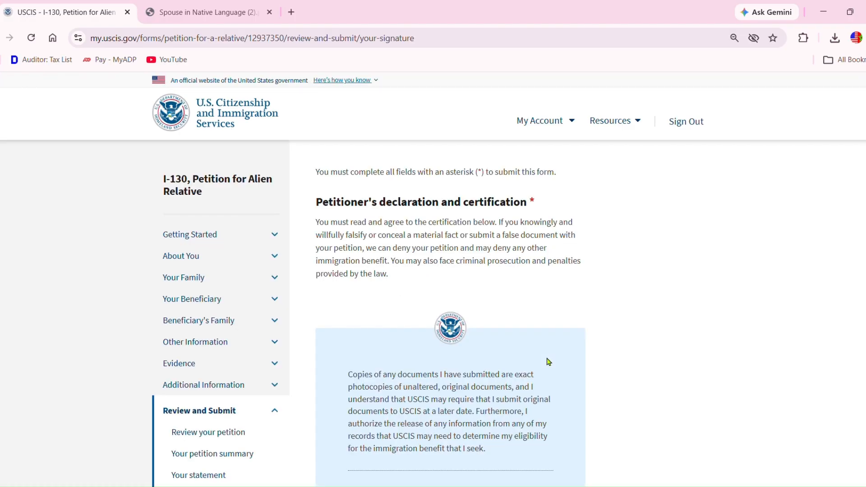
scroll(549, 362, down, 7)
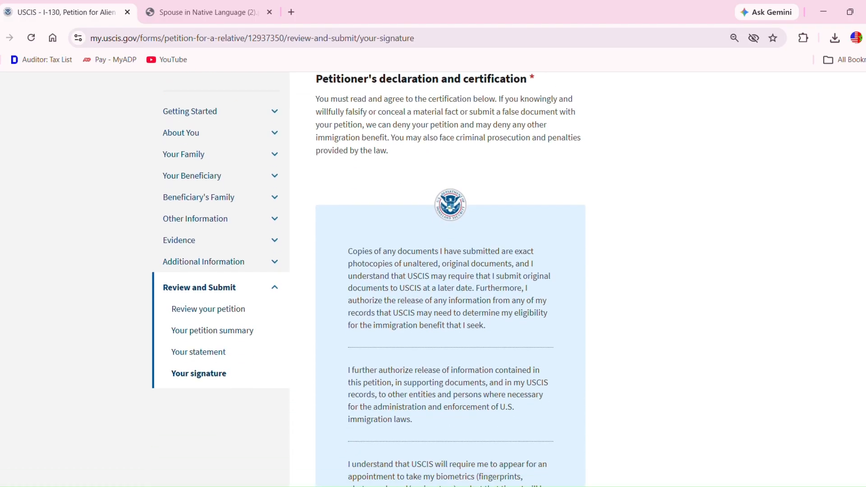
scroll(412, 335, down, 4)
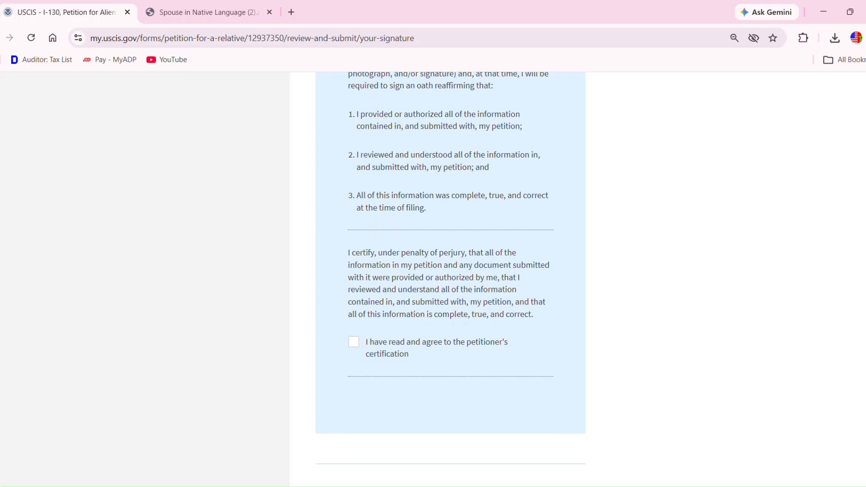
click(366, 349)
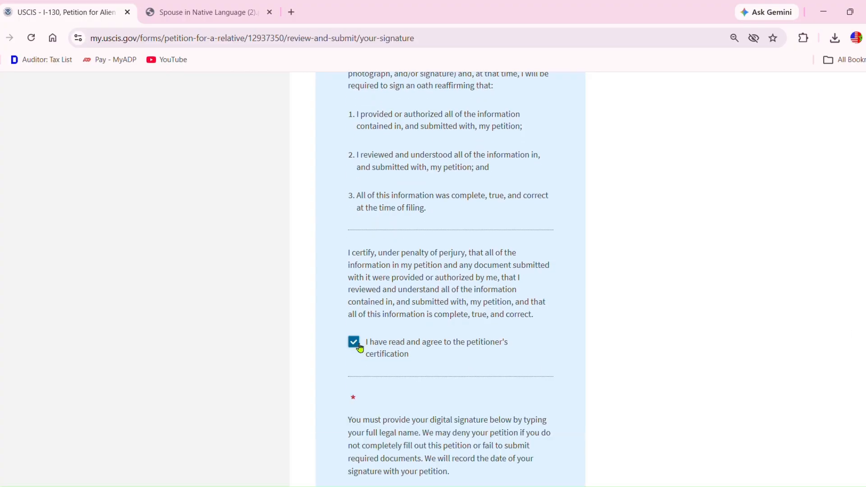
scroll(451, 271, down, 5)
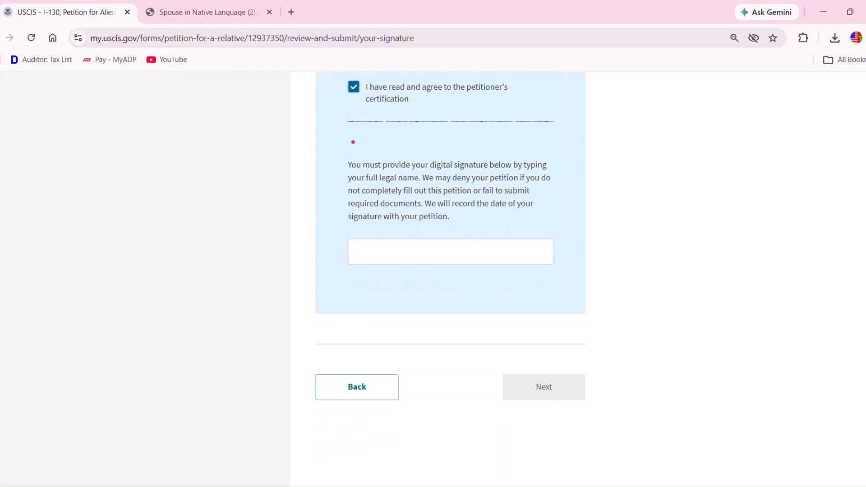